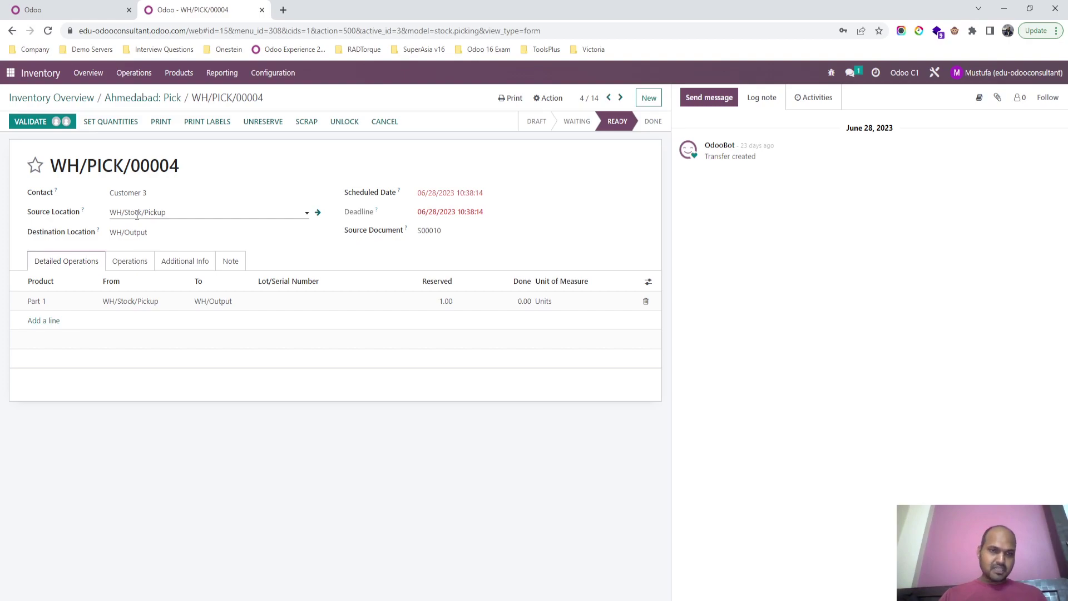
# Step: Show the First Level and Manager approval steps required to validate WH/PICK/00004
pyautogui.click(55, 122)
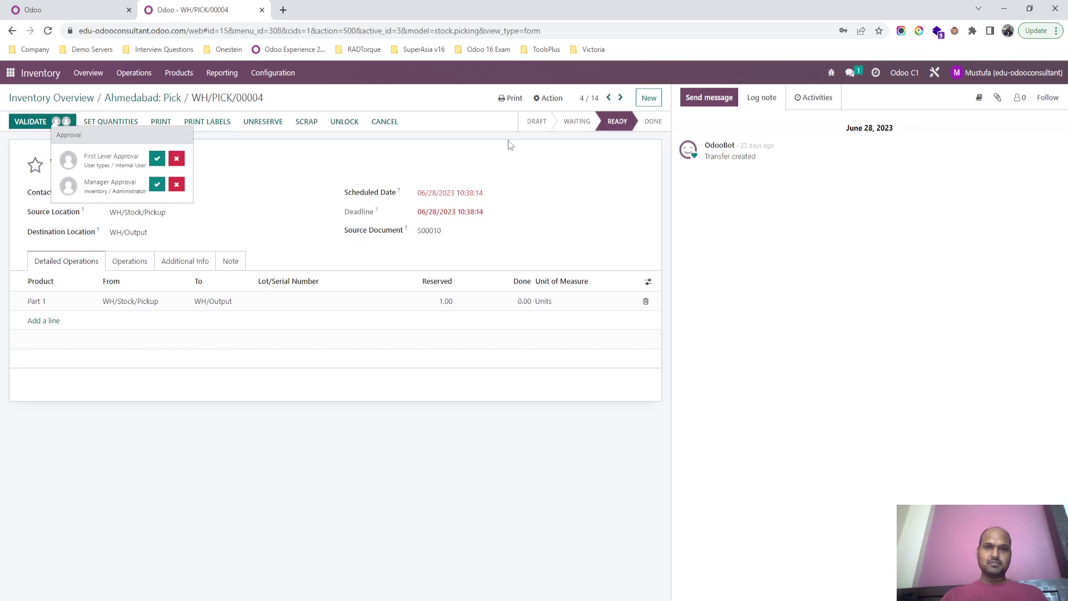
pyautogui.click(934, 73)
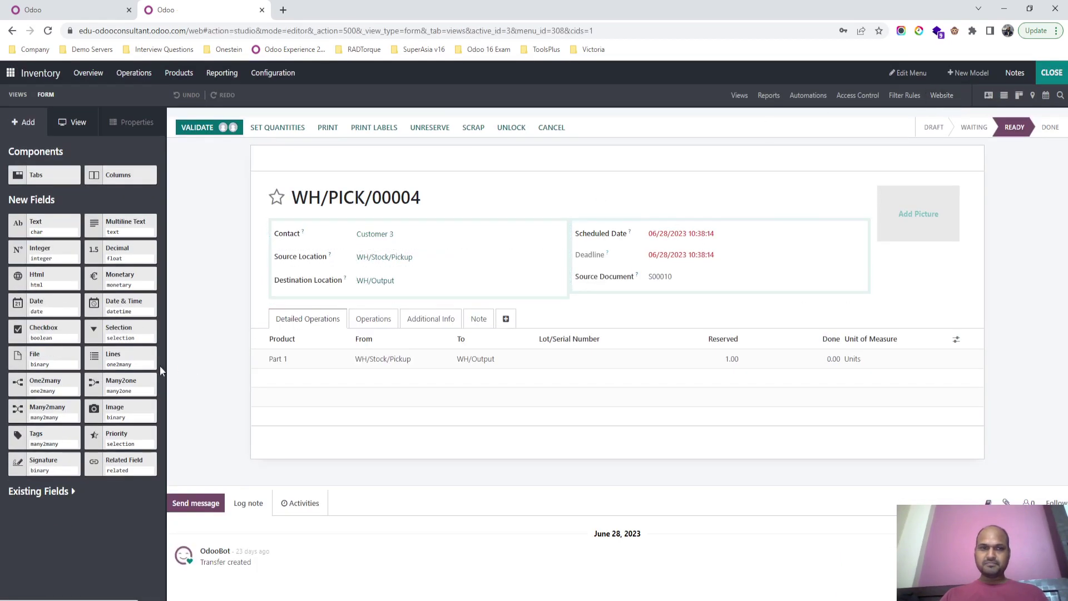
pyautogui.click(204, 129)
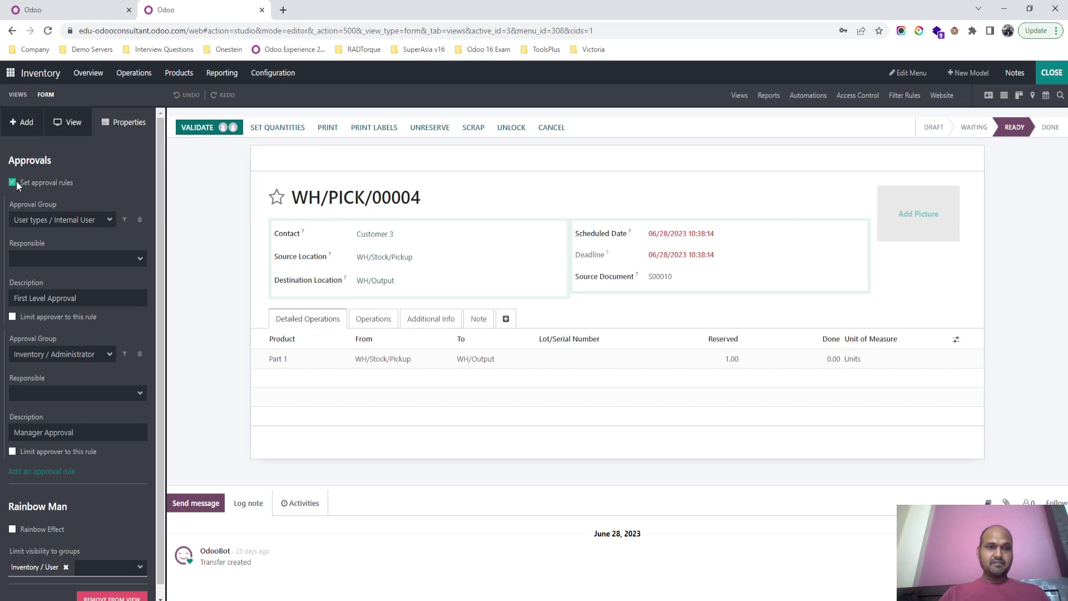
pyautogui.scroll(-1, 82, 312)
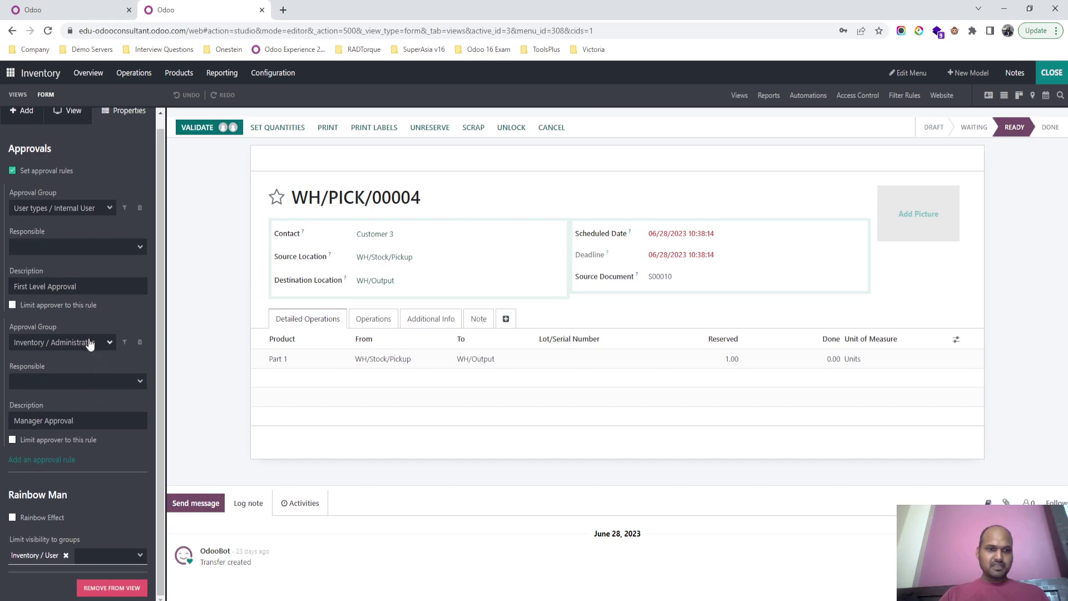
pyautogui.scroll(1, 101, 208)
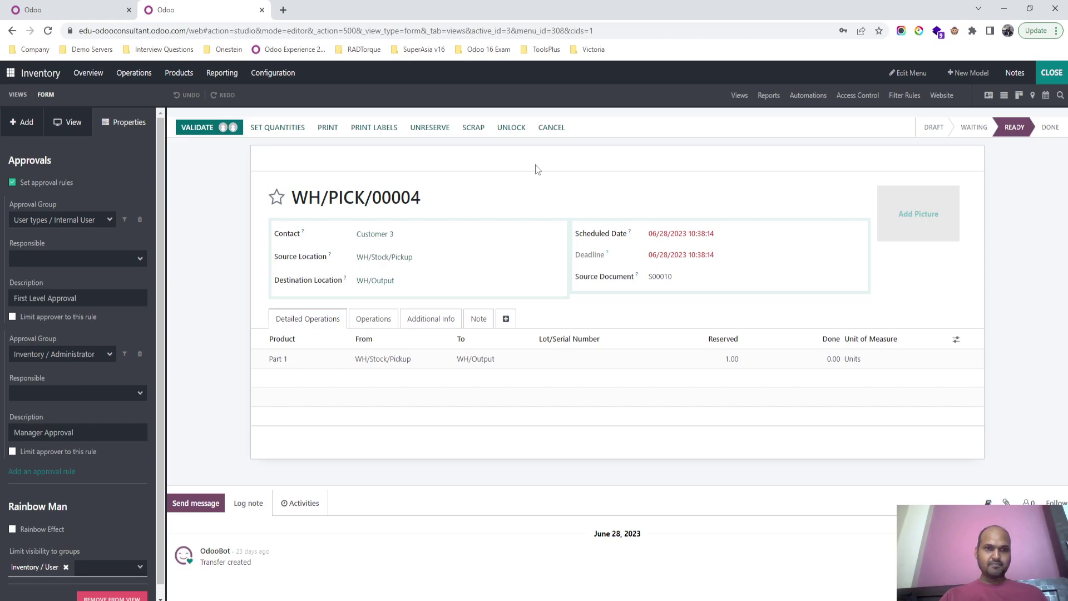
pyautogui.click(1048, 74)
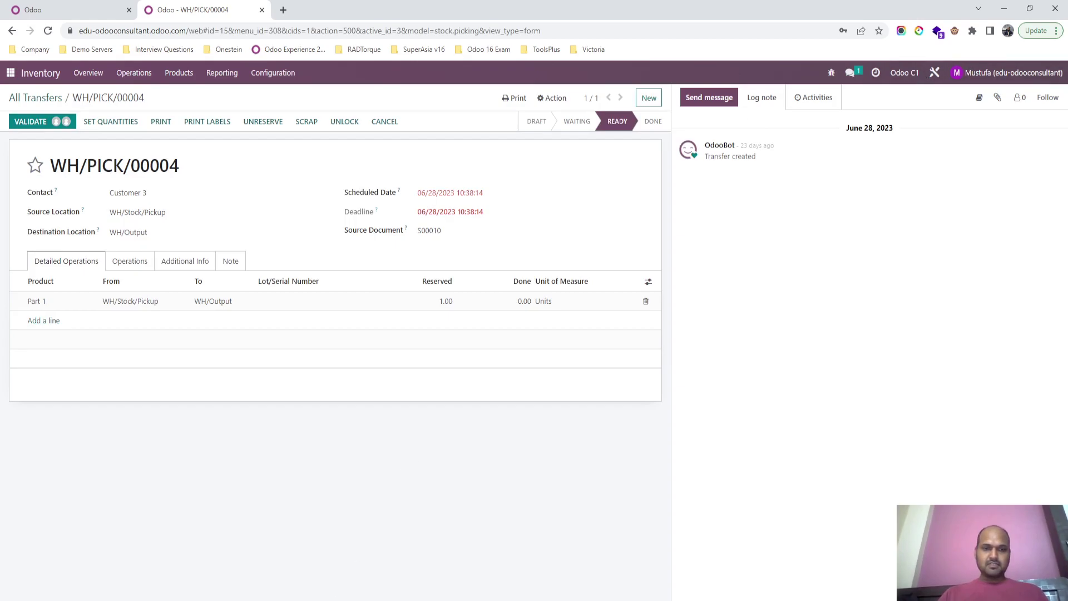
# Step: Open the inventory user's record from Users to check their Inventory User access, then switch to their session
pyautogui.click(10, 73)
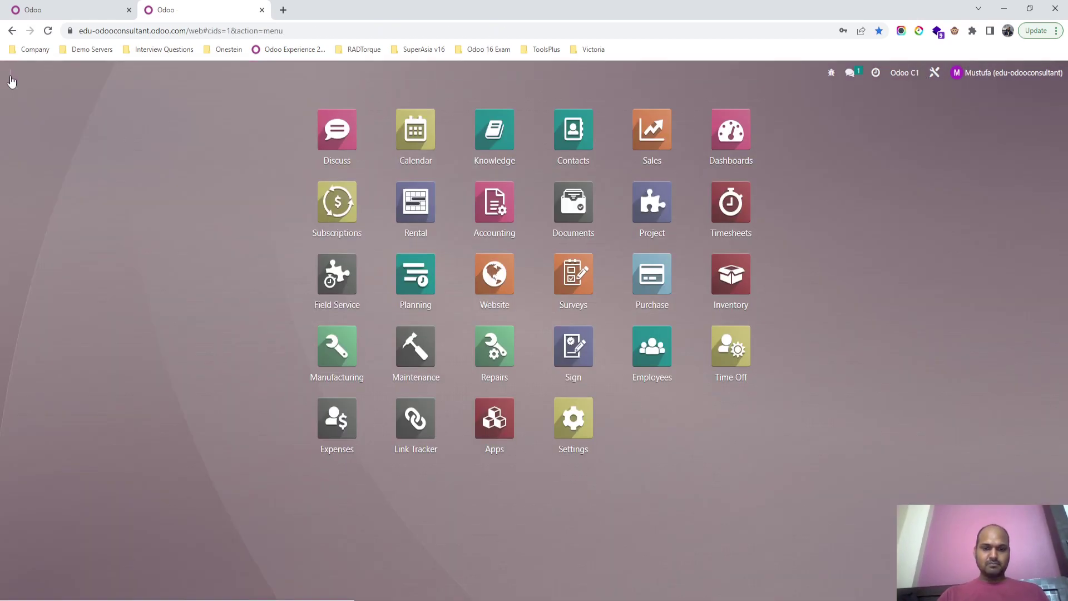
pyautogui.write('users')
pyautogui.press('Return')
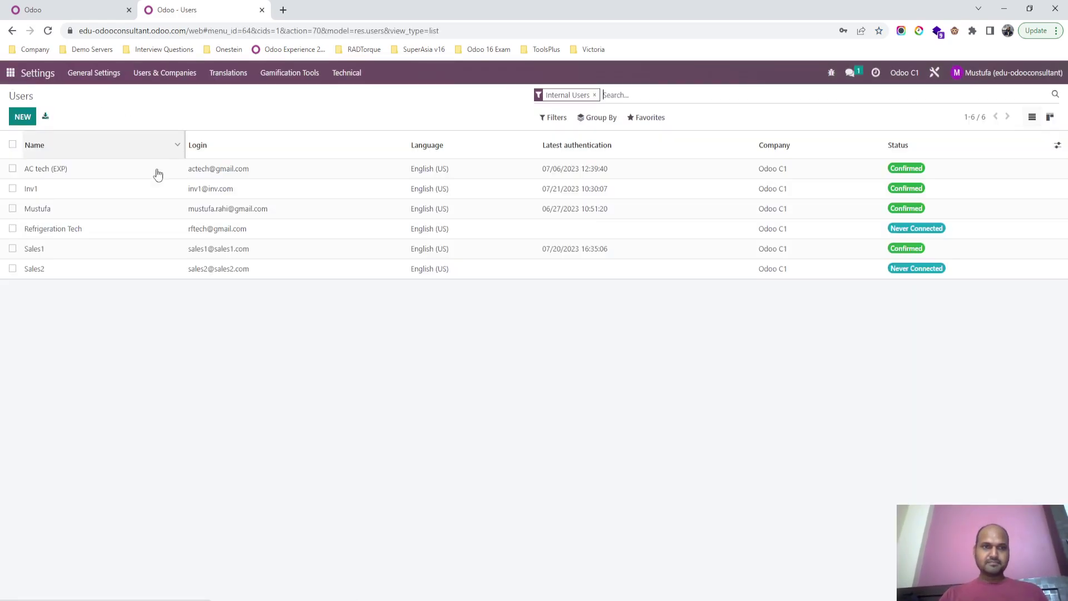
pyautogui.click(103, 195)
pyautogui.scroll(-4, 345, 459)
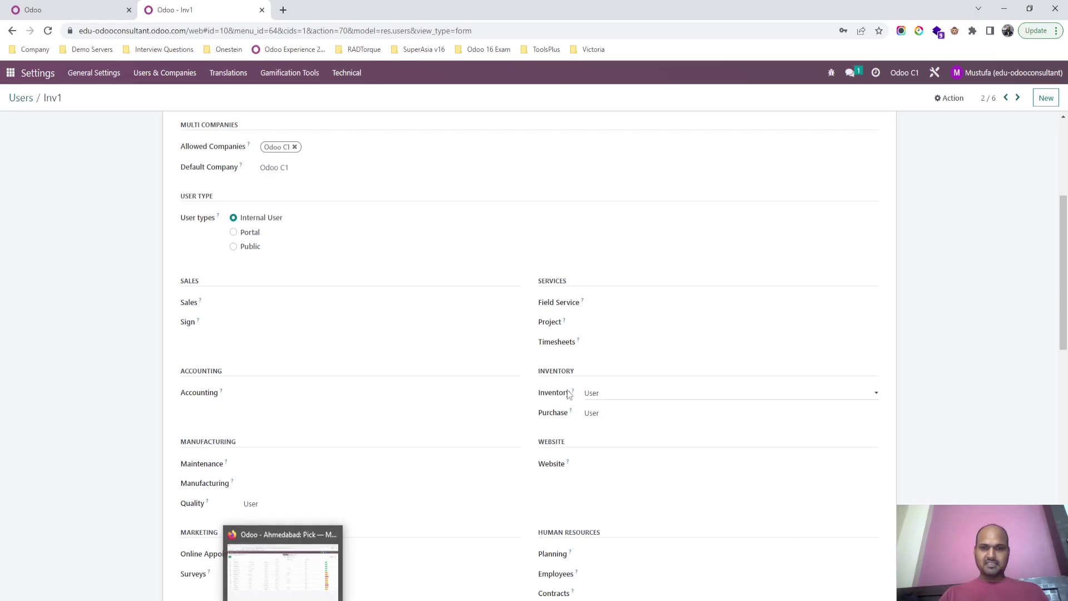
pyautogui.click(283, 564)
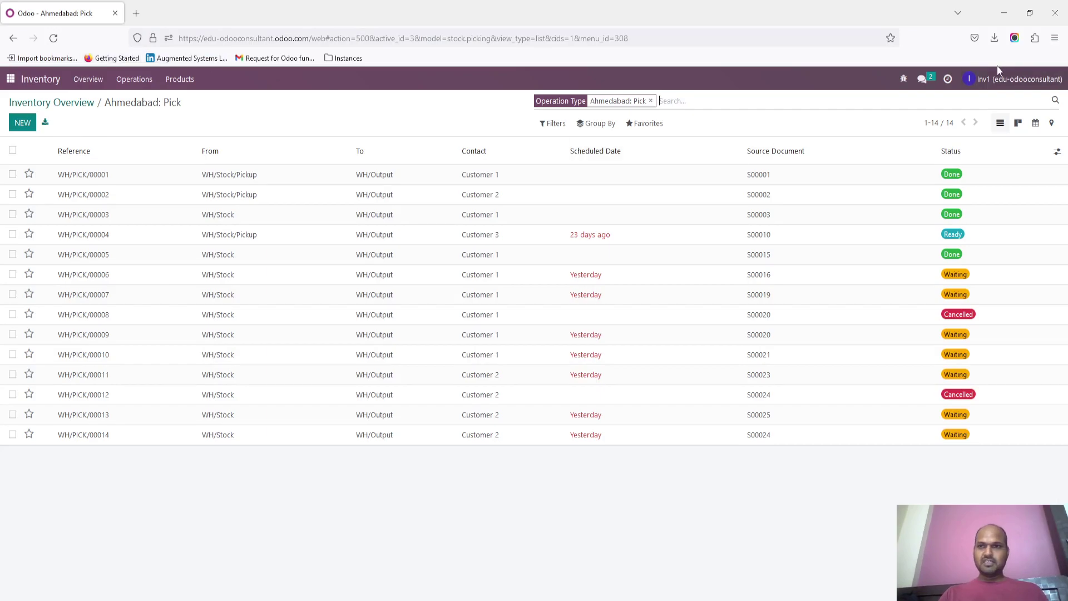
# Step: Give First Level Approval on WH/PICK/00004 as the inventory user, then attempt validation
pyautogui.click(462, 235)
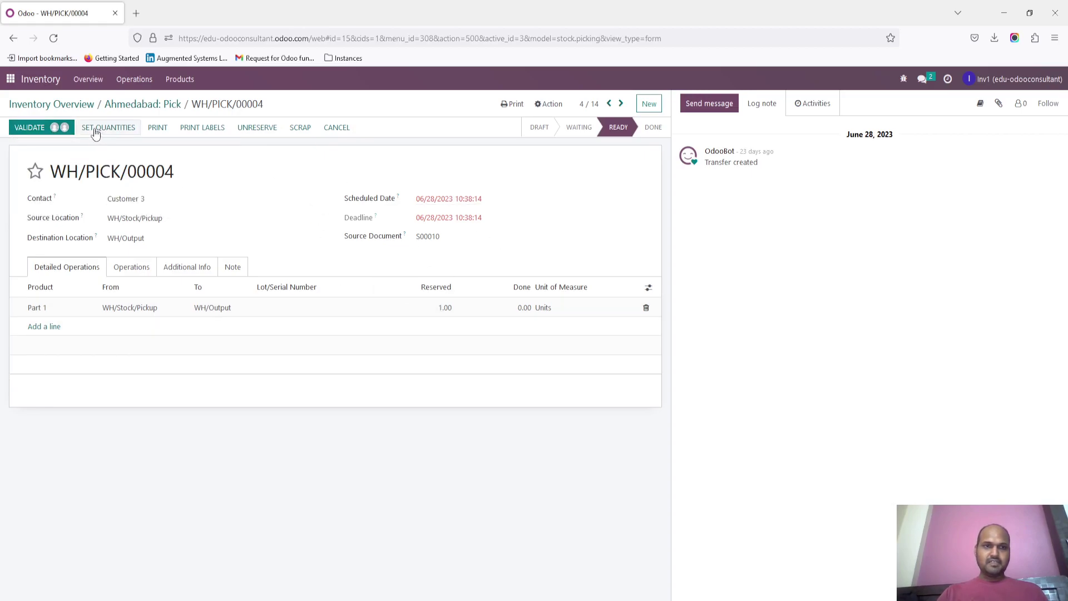
pyautogui.click(54, 128)
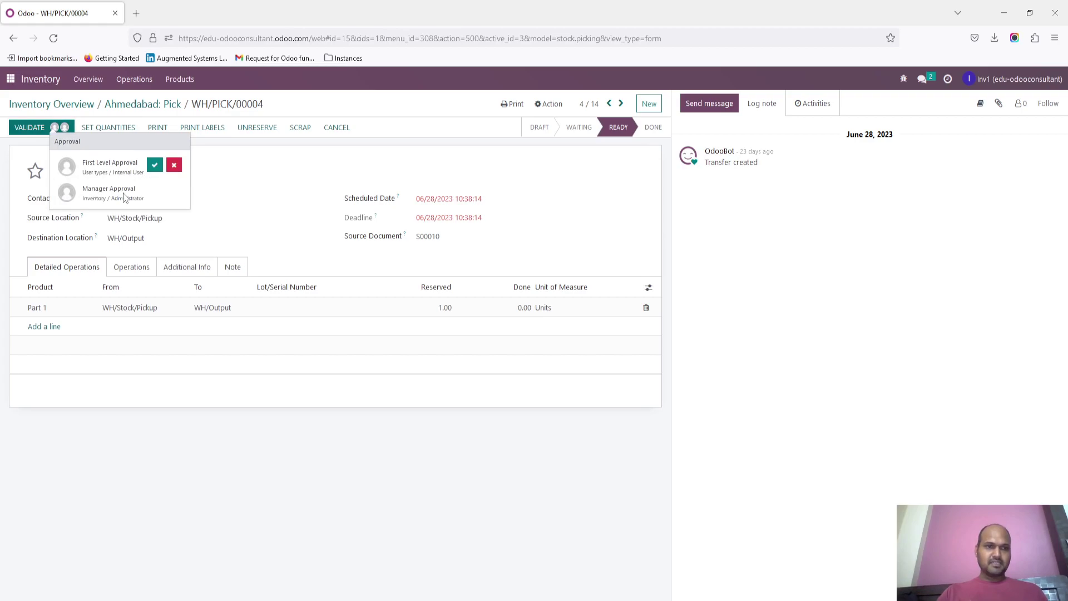
pyautogui.click(155, 168)
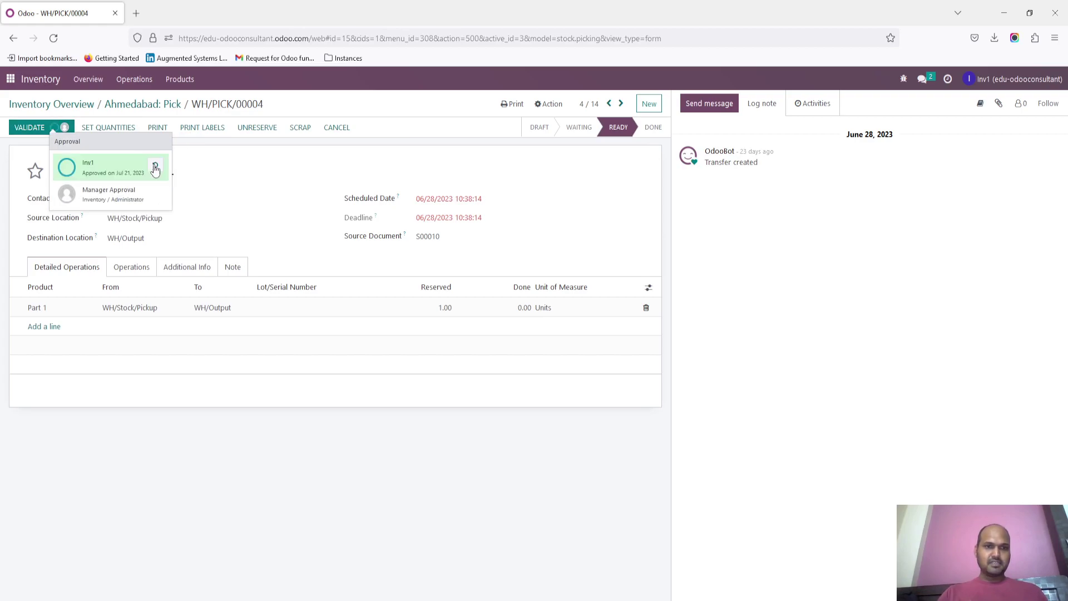
pyautogui.click(32, 155)
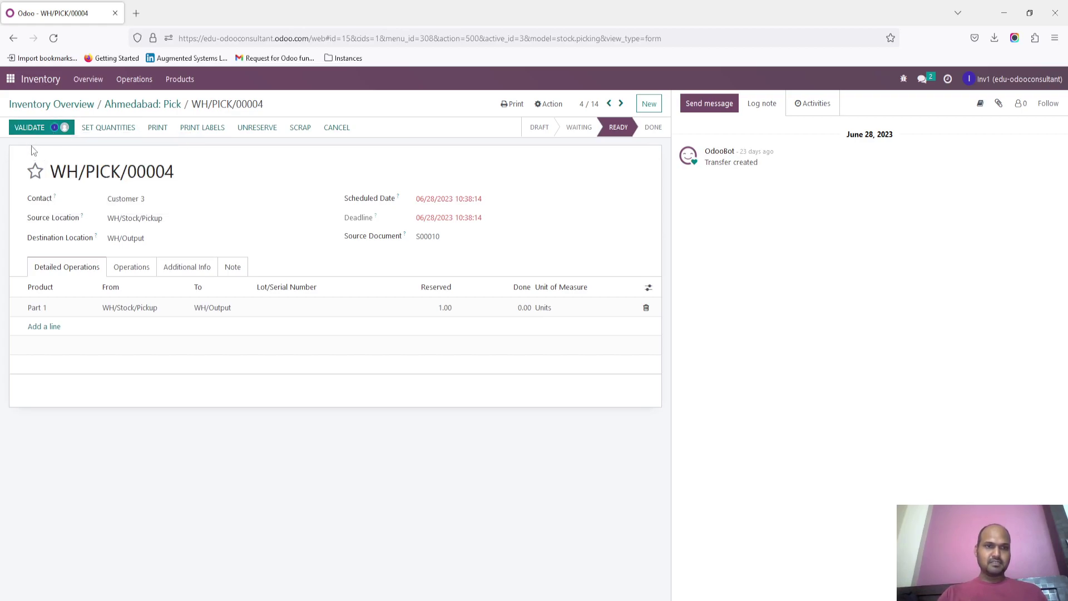
pyautogui.click(29, 128)
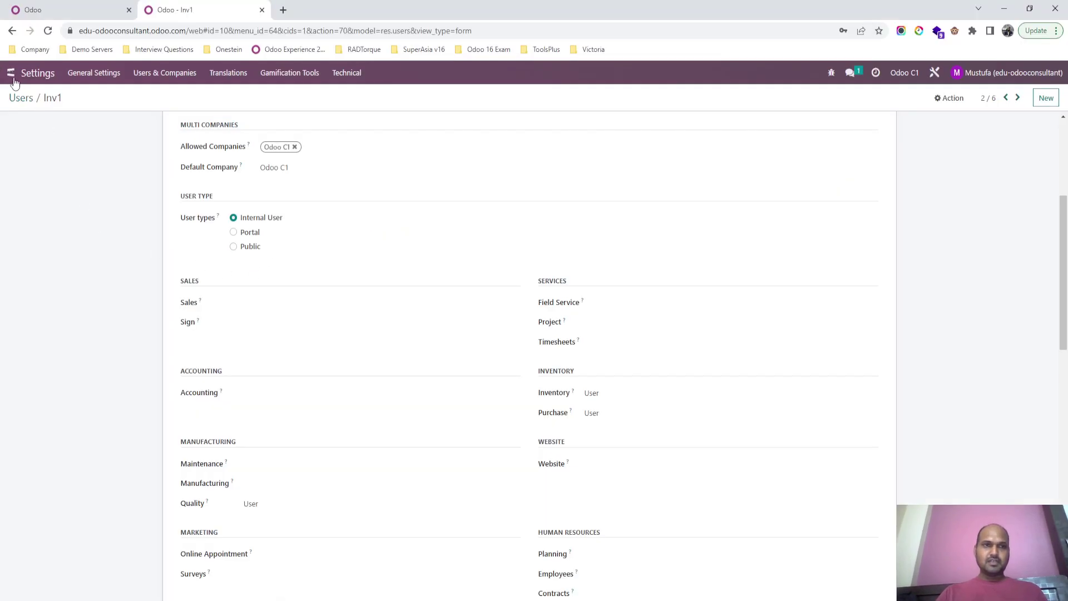
# Step: Go to the Inventory app's Pick transfers list in the administrator session
pyautogui.click(12, 73)
pyautogui.click(979, 73)
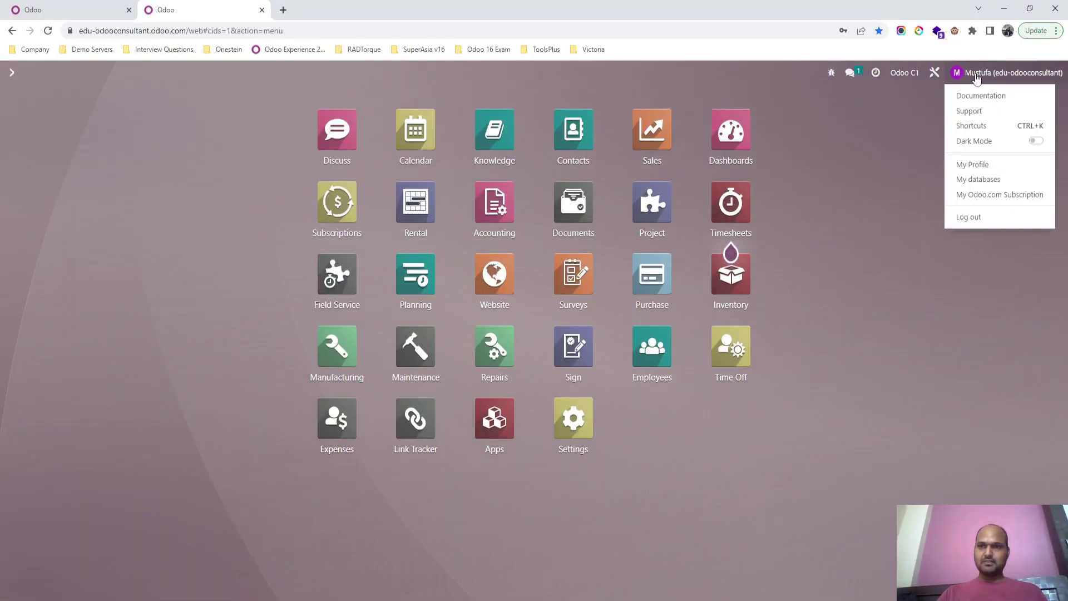
pyautogui.click(743, 198)
pyautogui.click(730, 264)
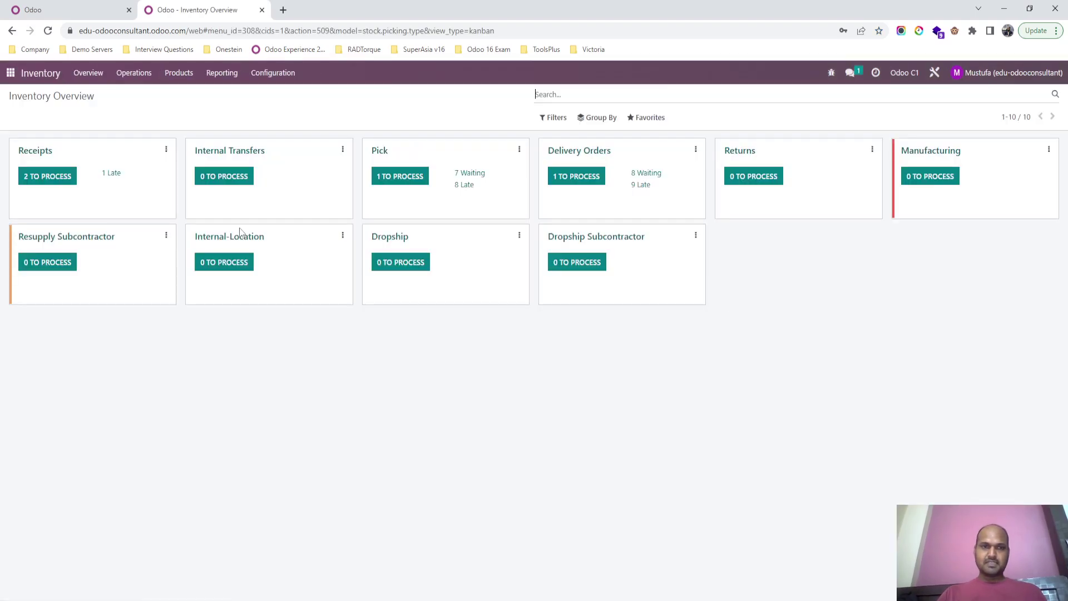
pyautogui.click(378, 155)
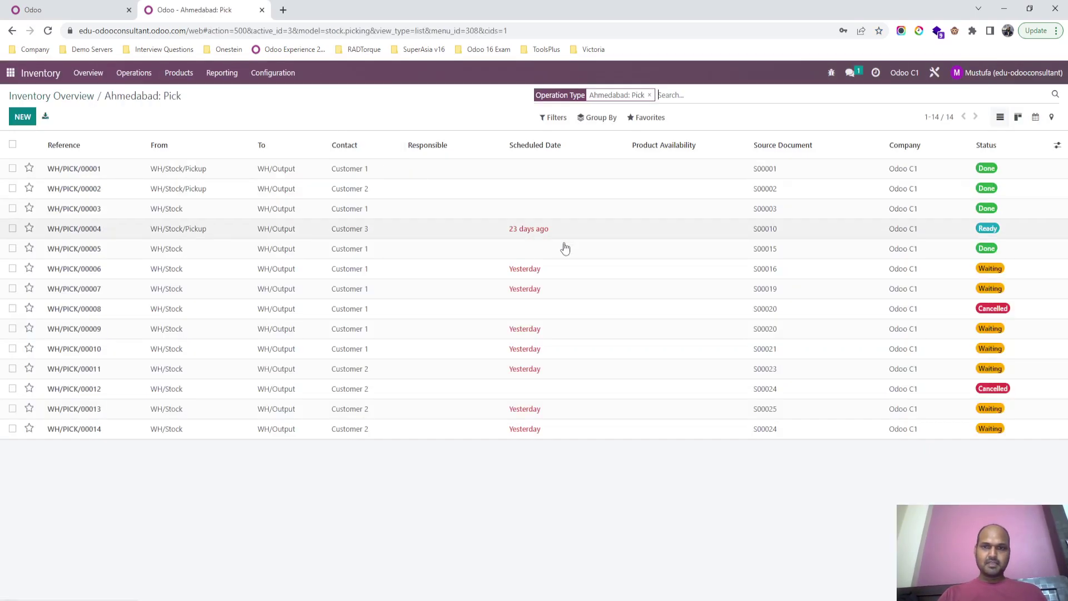
# Step: Grant Manager Approval on transfer WH/PICK/00004
pyautogui.click(644, 239)
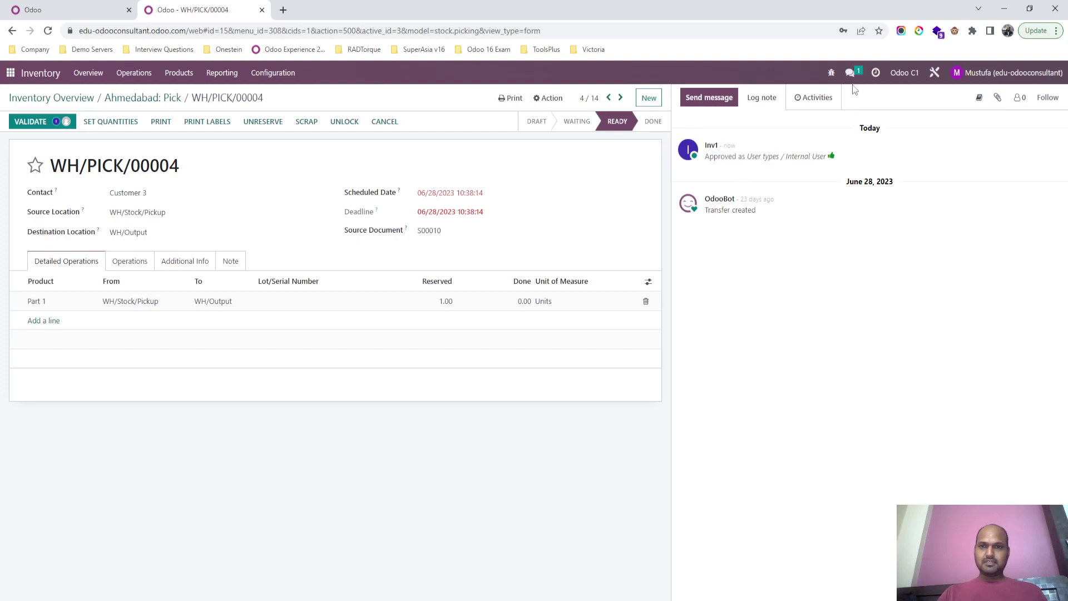
pyautogui.click(876, 73)
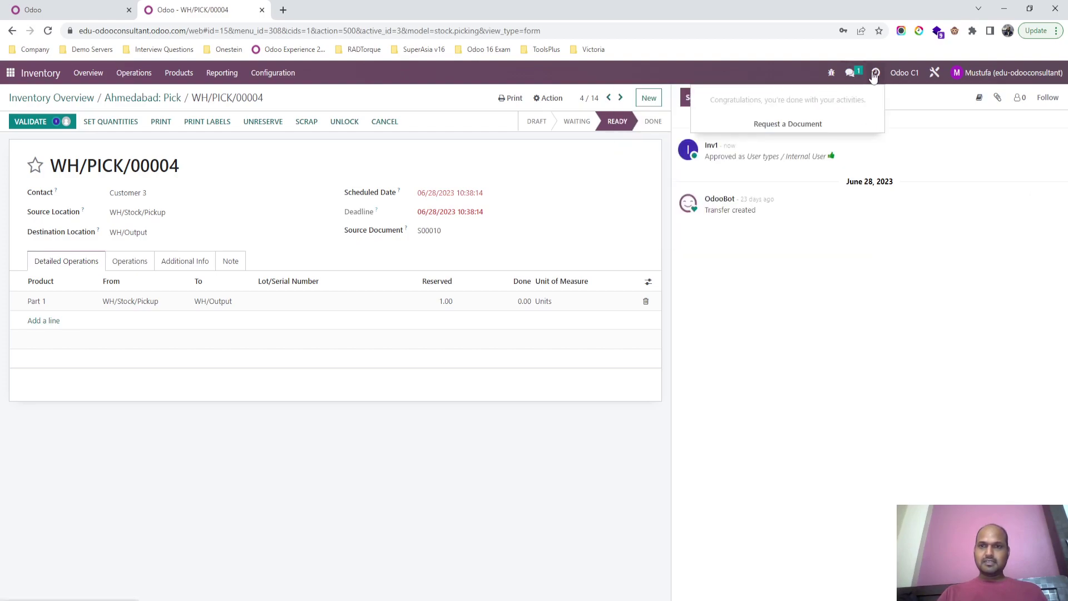
pyautogui.click(57, 121)
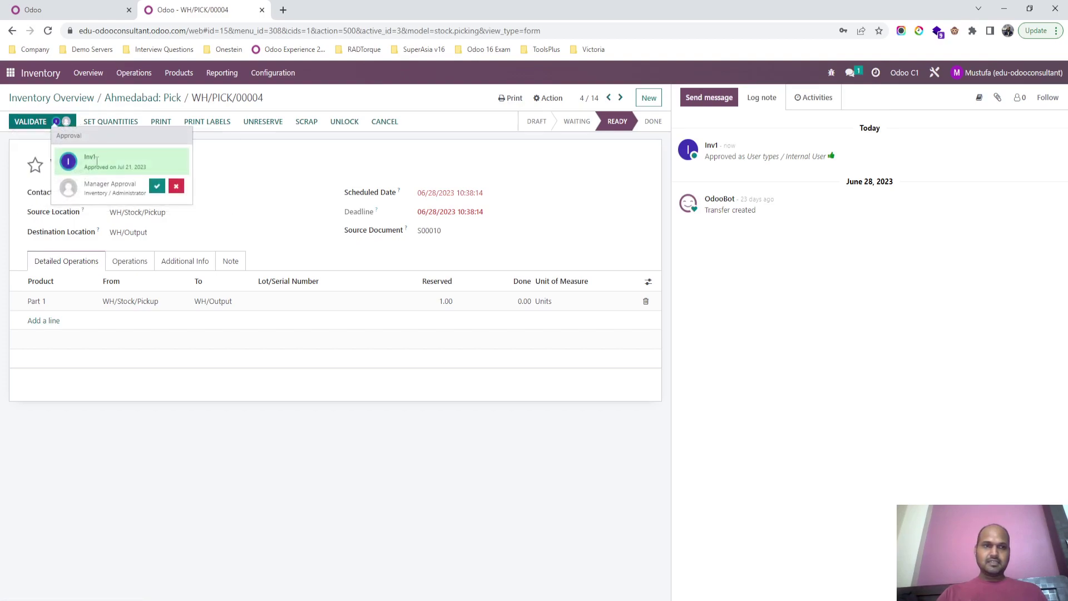
pyautogui.click(157, 189)
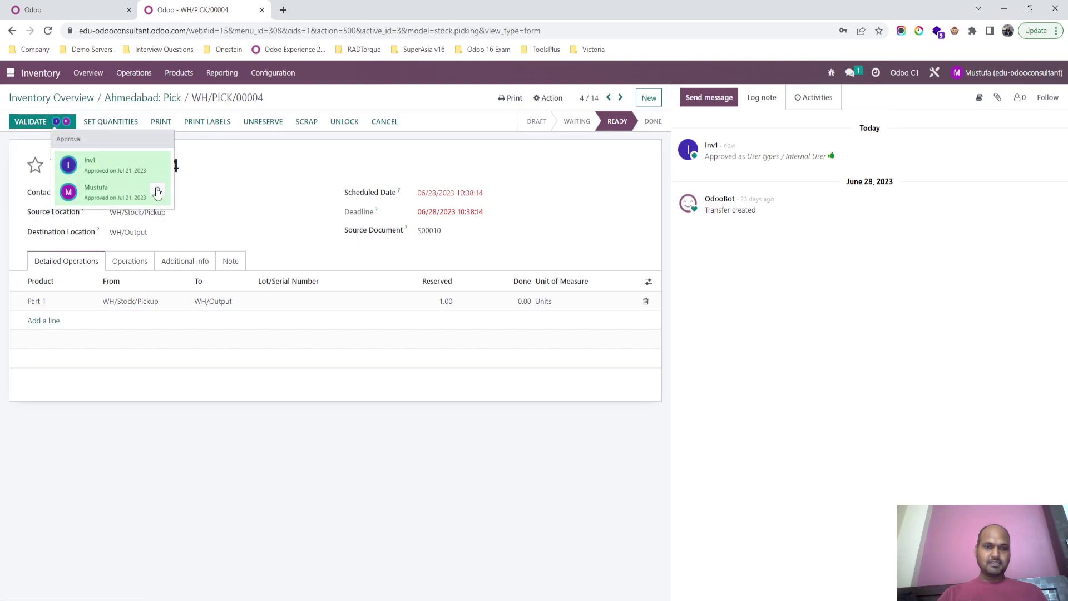
pyautogui.click(29, 142)
# Step: Validate WH/PICK/00004 as the inventory user, applying the immediate transfer of all quantities
pyautogui.hotkey('alt', 'Tab')
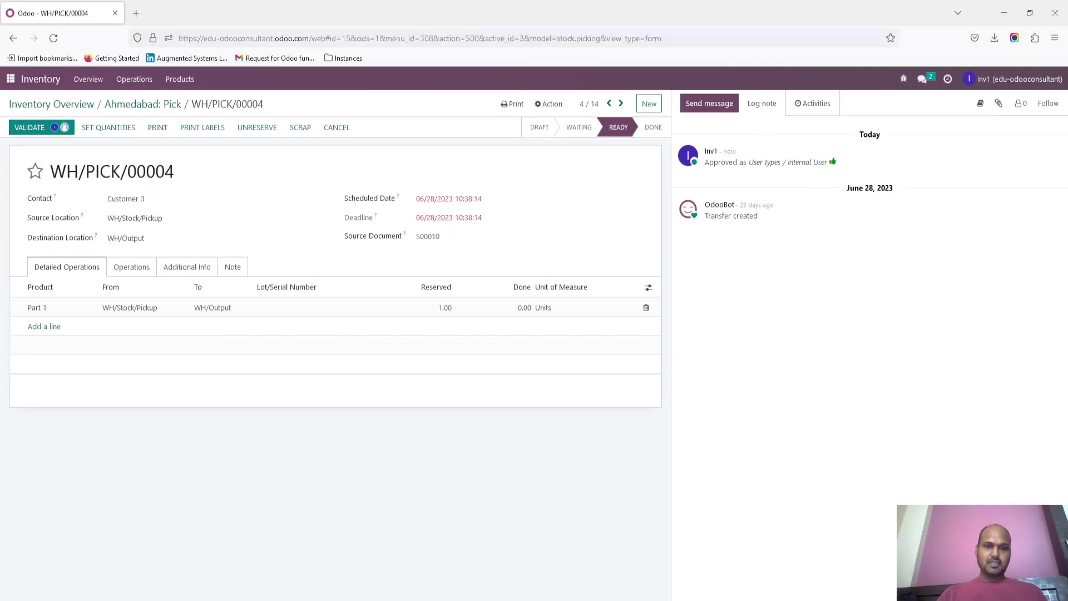
pyautogui.click(136, 104)
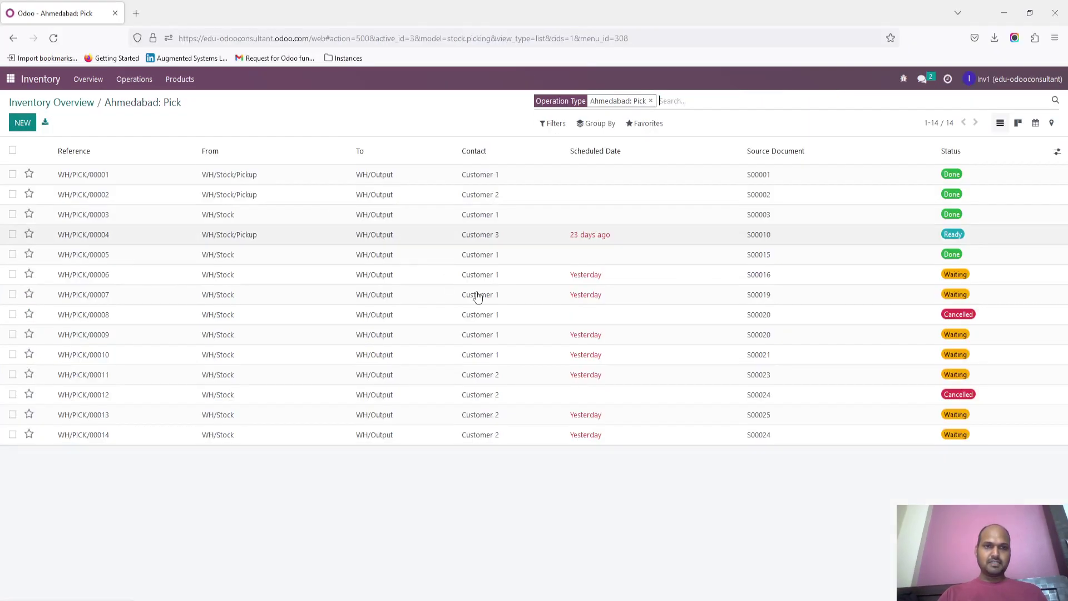
pyautogui.click(693, 238)
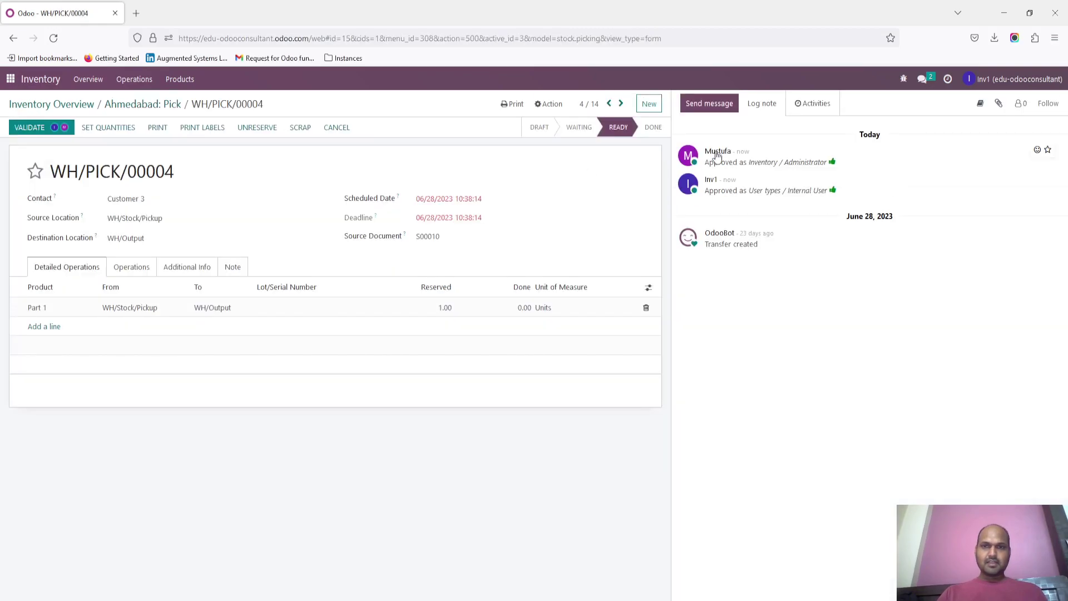
pyautogui.click(33, 127)
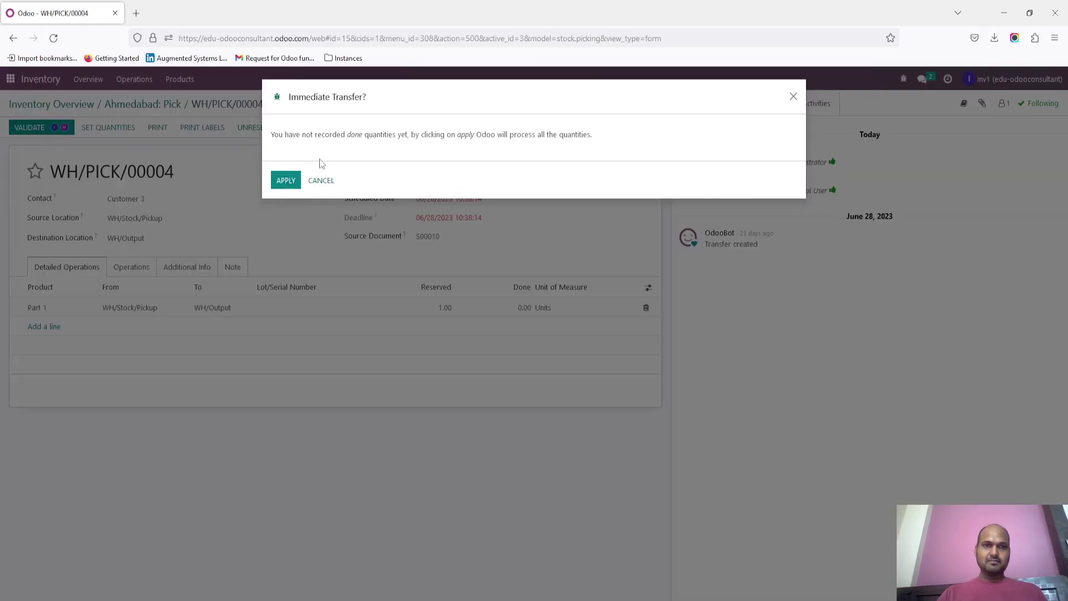
pyautogui.click(297, 186)
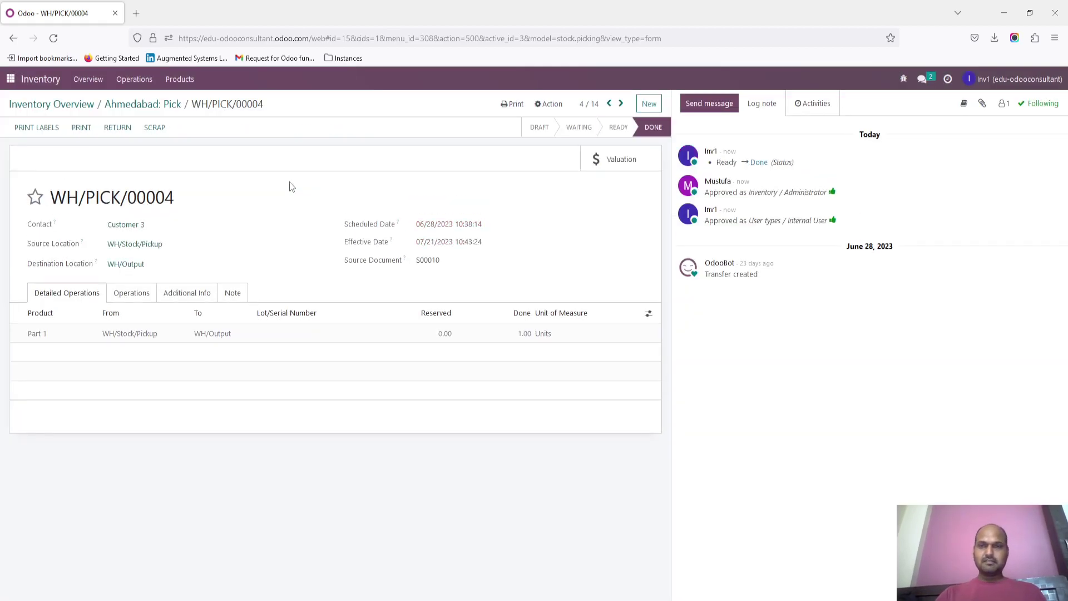
pyautogui.hotkey('alt', 'Tab')
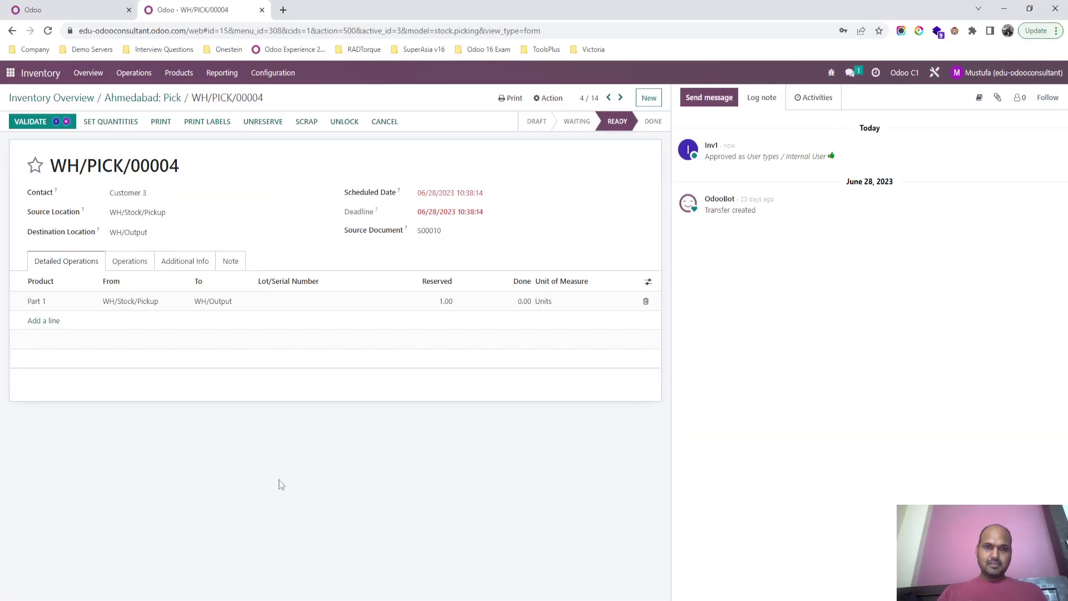
# Step: Open delivery WH/OUTWARDS/00004 from Delivery Orders and review its pending approvals
pyautogui.click(143, 97)
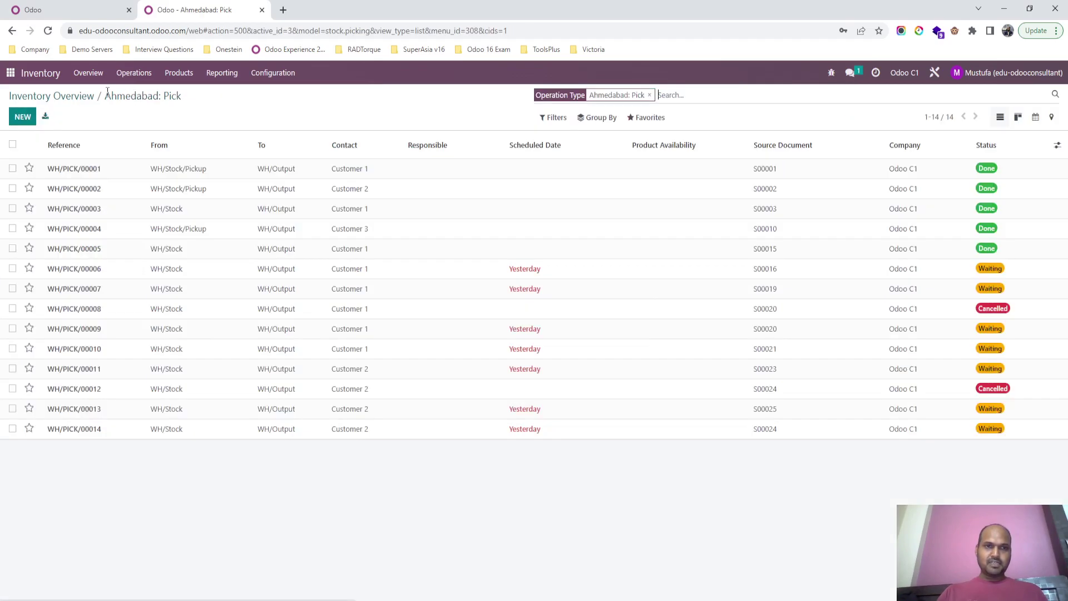
pyautogui.click(82, 95)
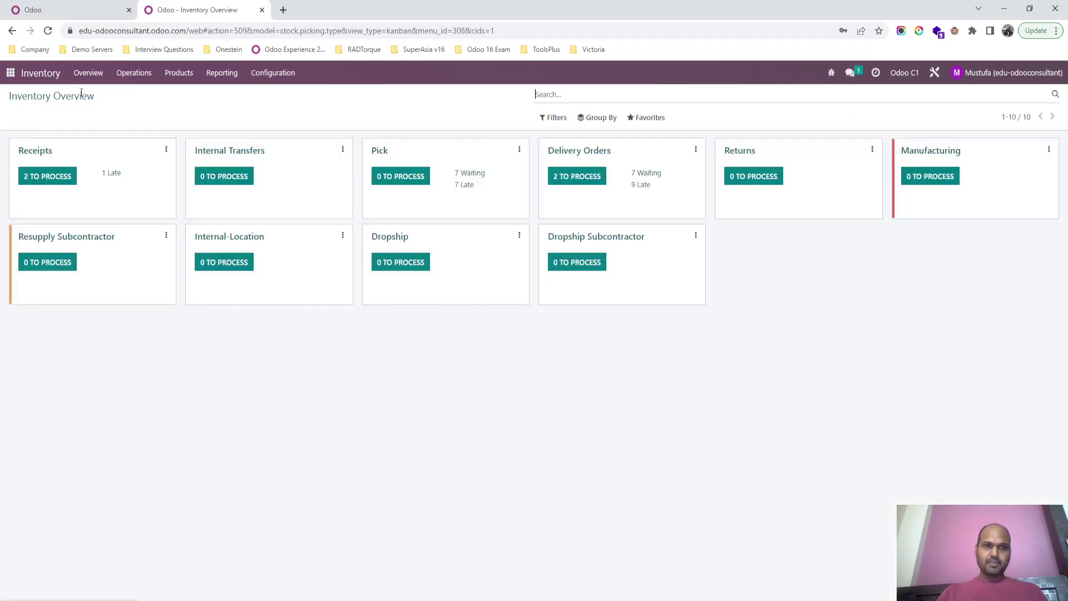
pyautogui.click(590, 153)
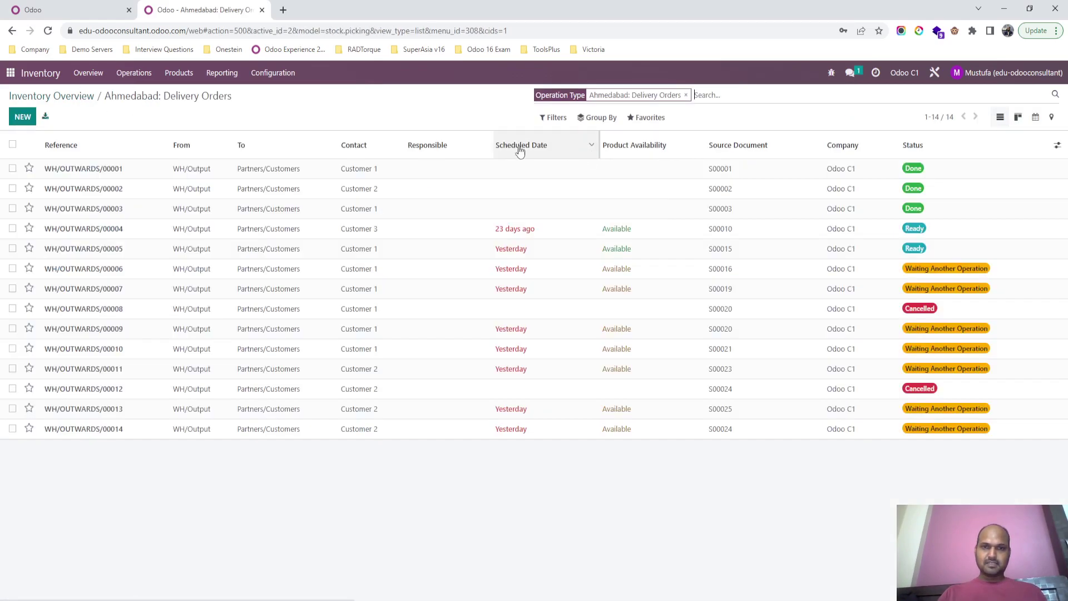
pyautogui.click(688, 235)
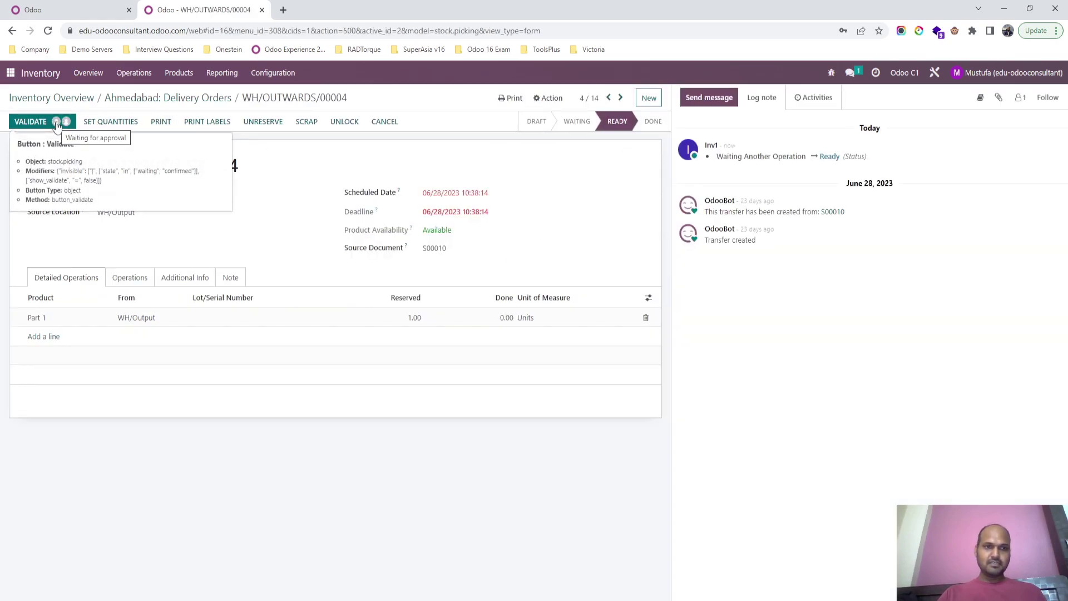
pyautogui.click(57, 122)
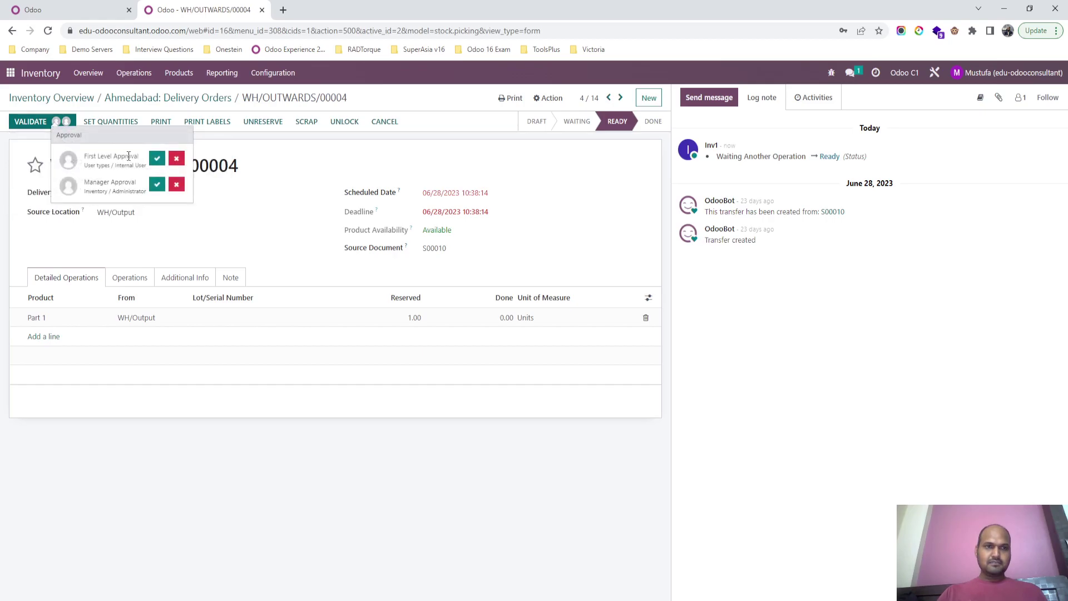
pyautogui.click(302, 186)
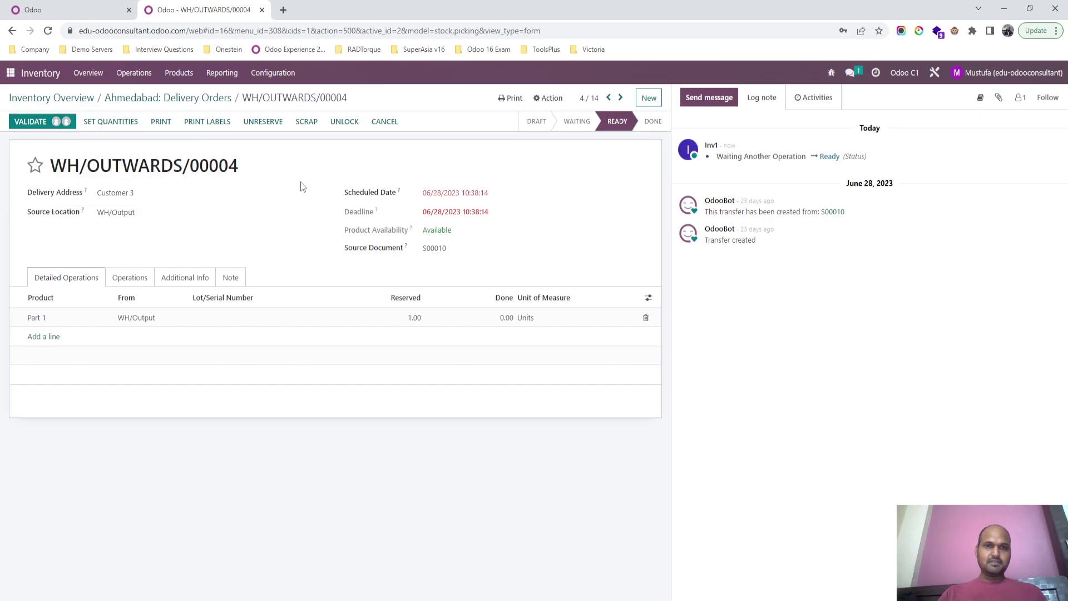
# Step: Grant Manager Approval on WH/OUTWARDS/00004 and validate it, processing all quantities
pyautogui.click(173, 99)
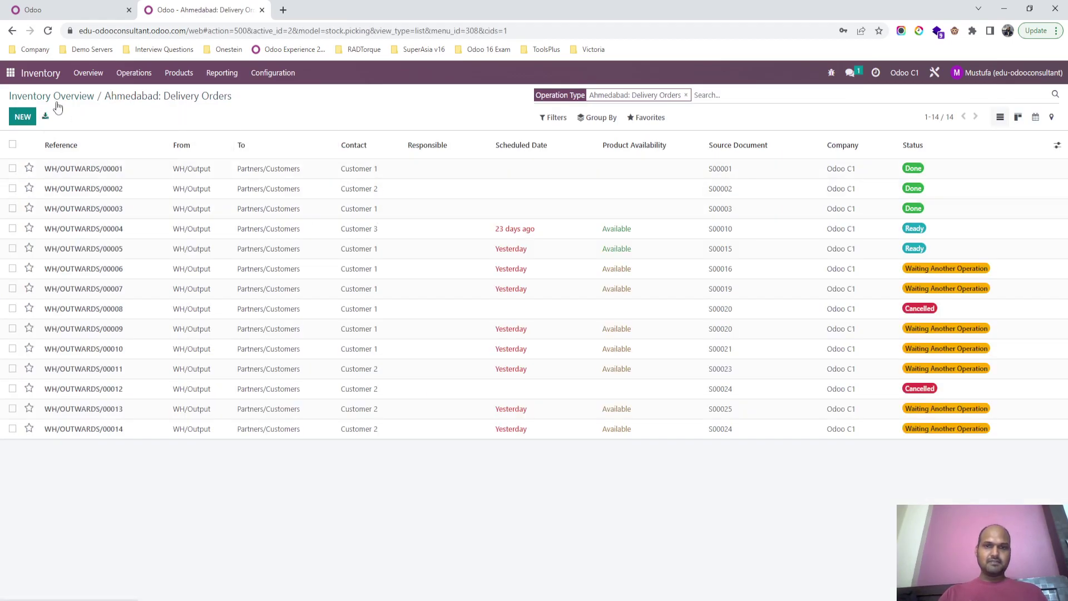
pyautogui.click(344, 238)
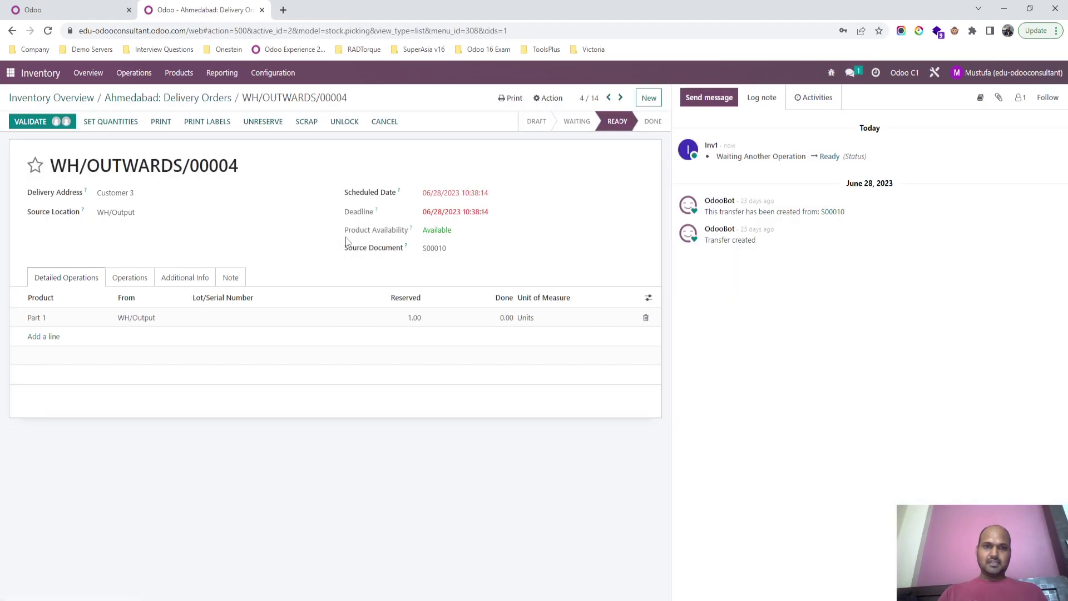
pyautogui.click(57, 122)
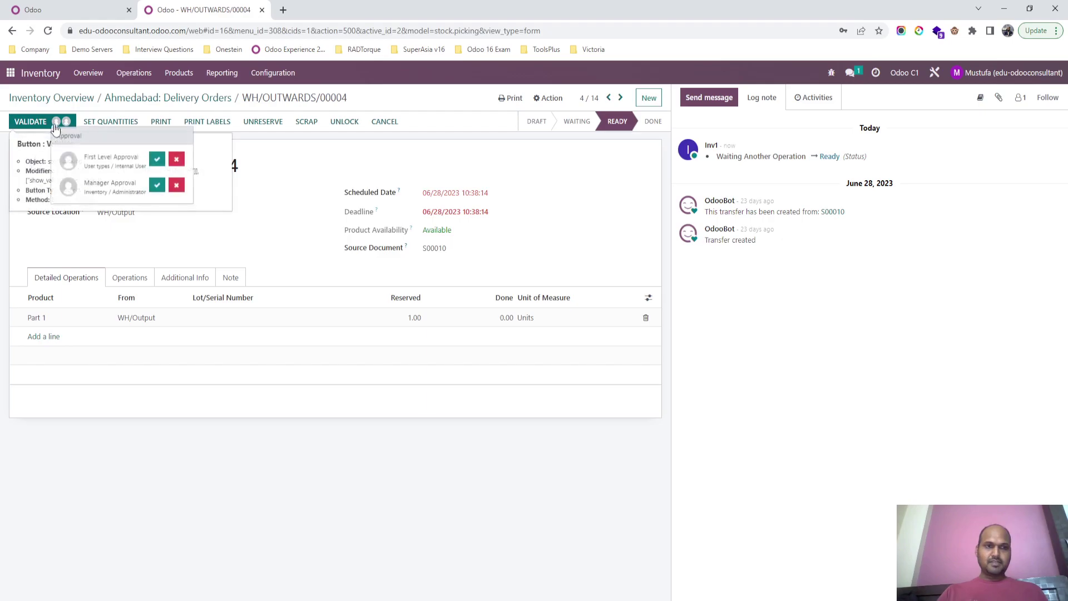
pyautogui.click(157, 186)
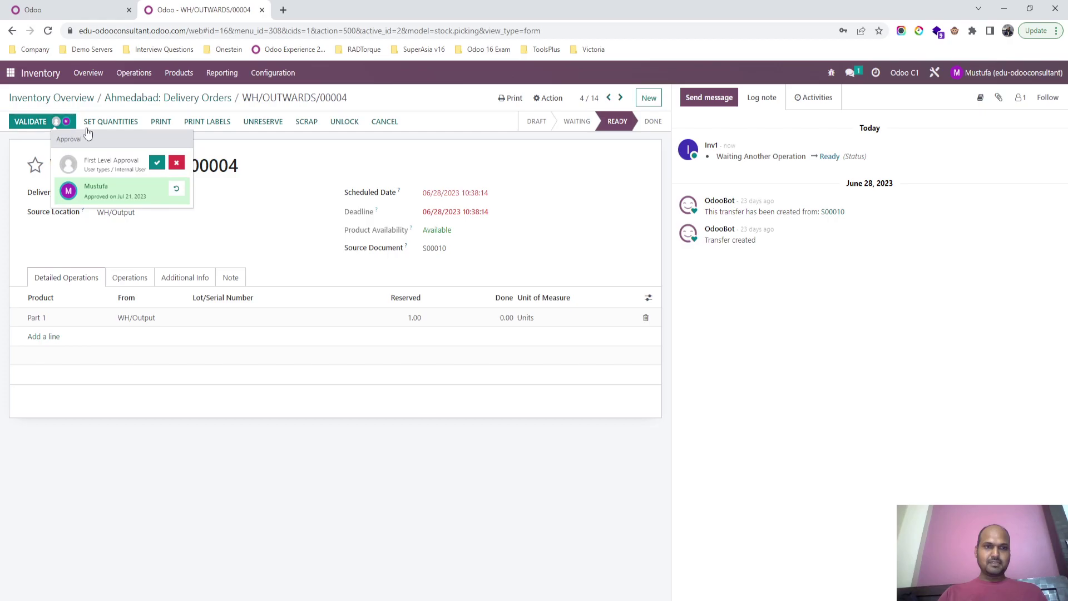
pyautogui.click(28, 121)
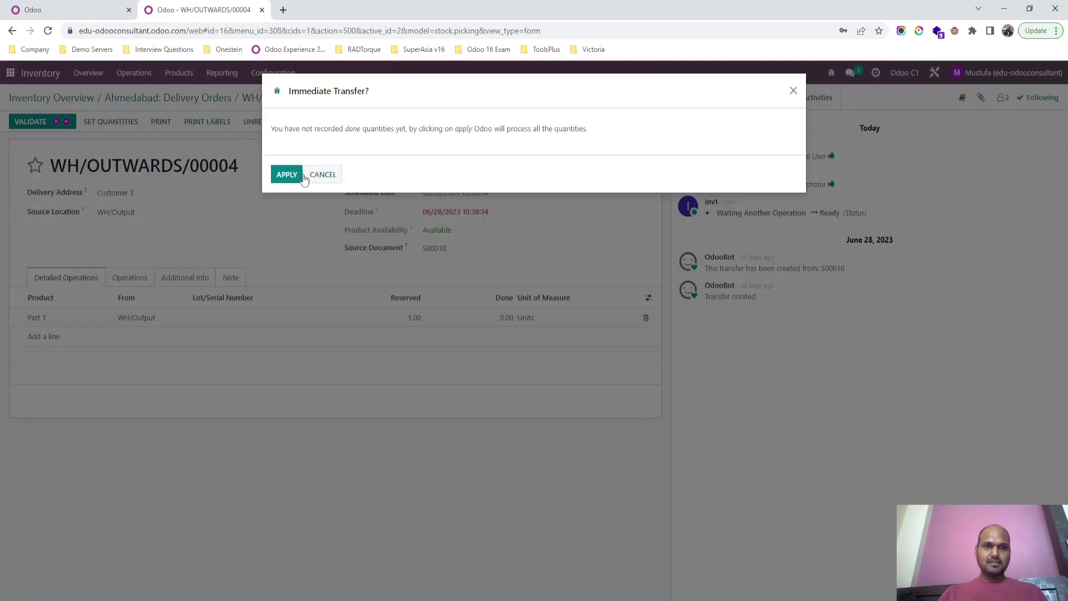
pyautogui.click(302, 176)
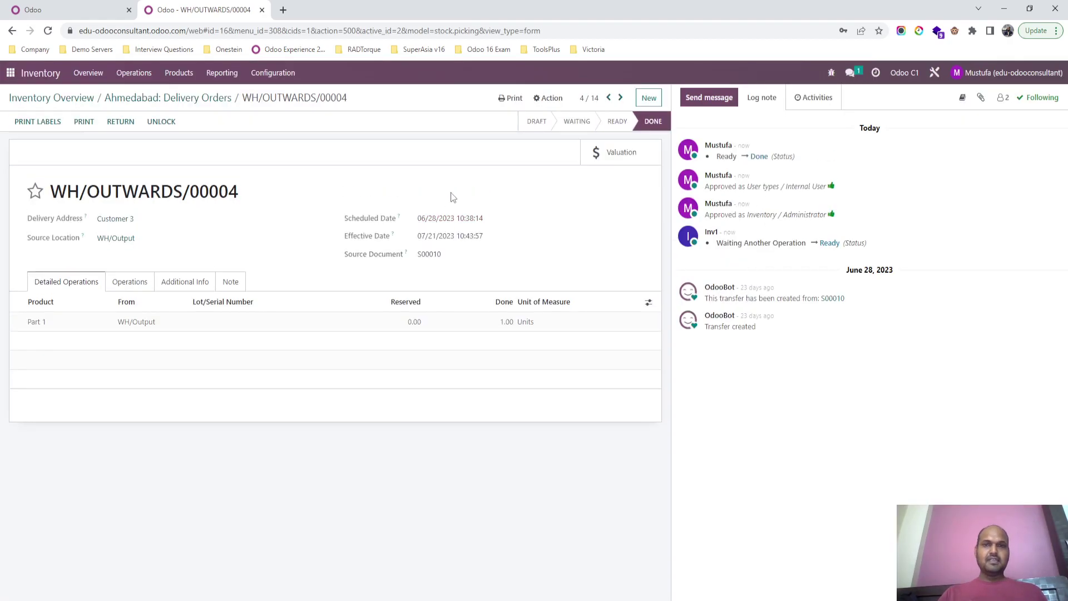
# Step: Look at delivery WH/OUTWARDS/00005, then return to the main apps menu
pyautogui.click(196, 98)
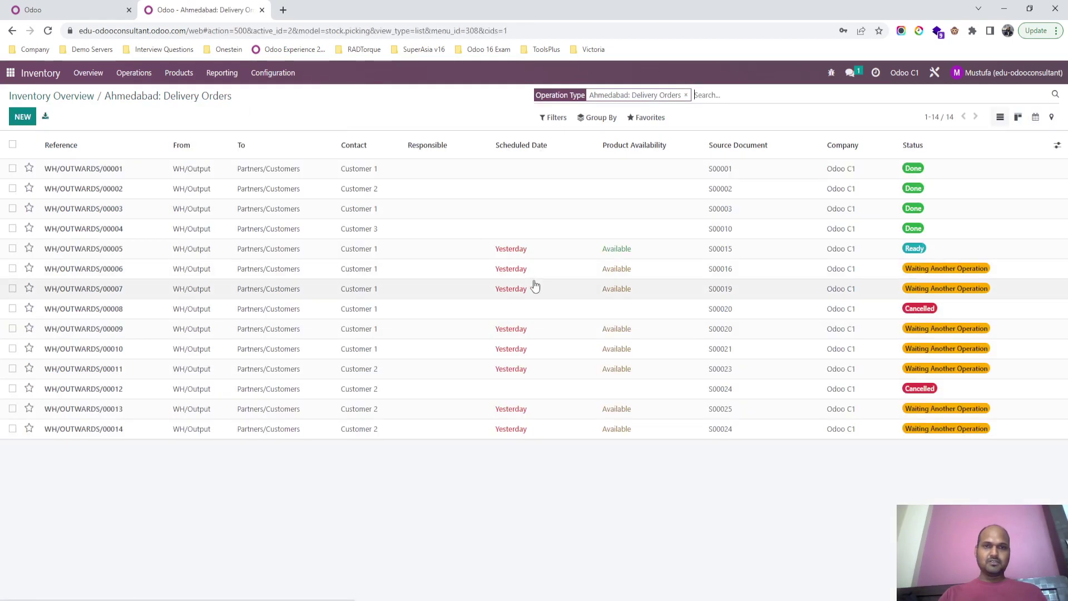
pyautogui.click(883, 251)
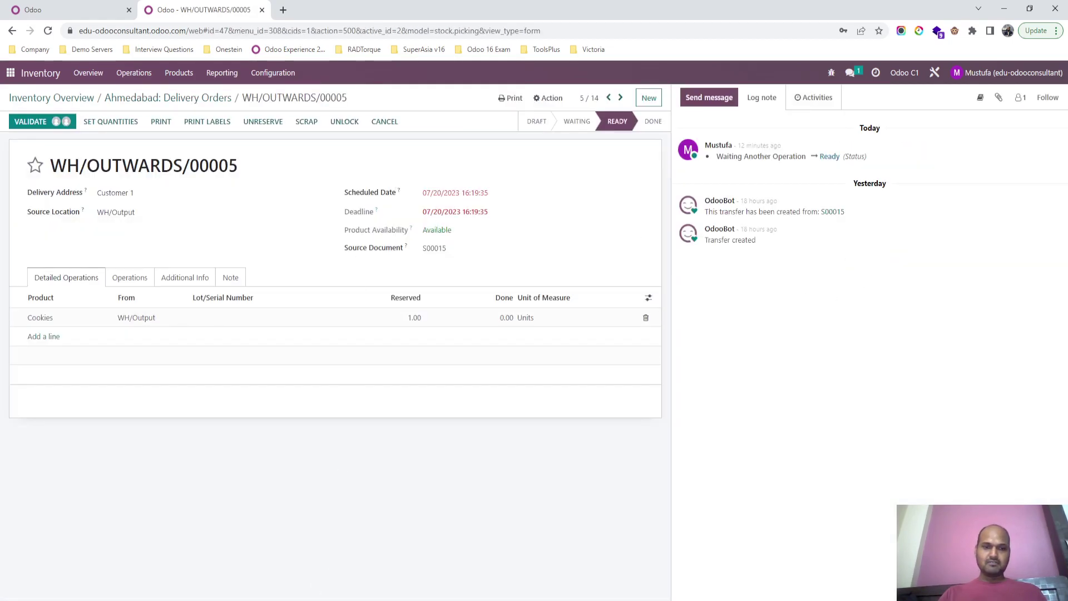
pyautogui.moveTo(283, 599)
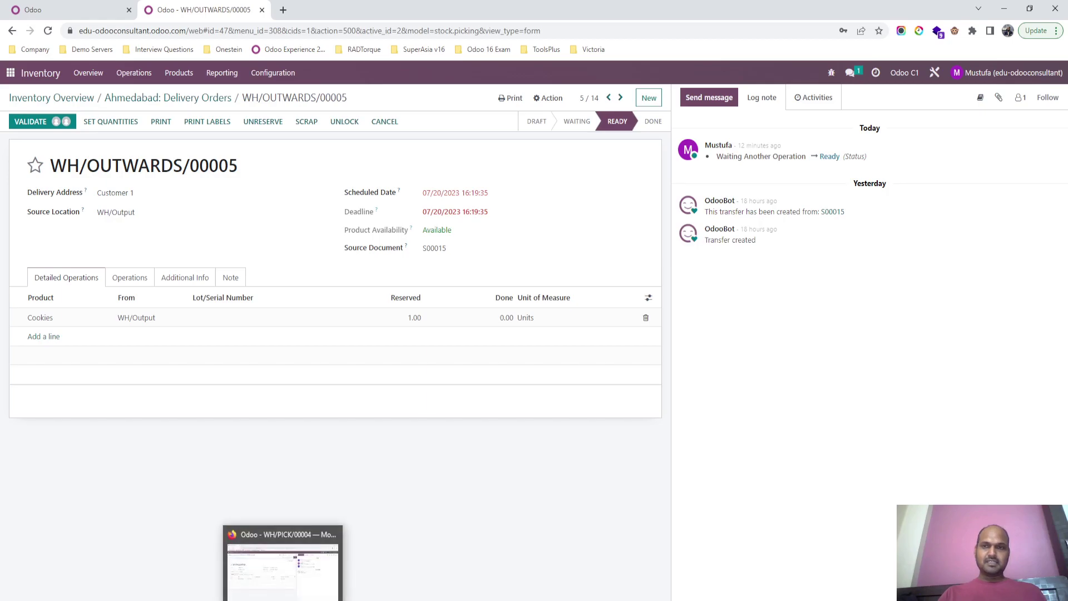
pyautogui.click(131, 98)
pyautogui.click(72, 95)
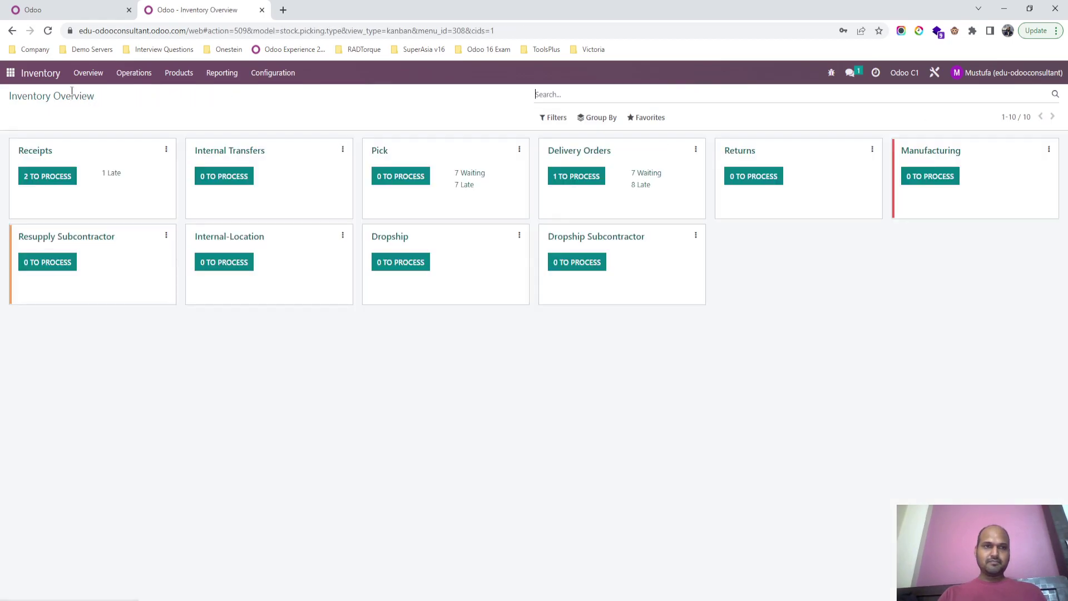
pyautogui.click(10, 72)
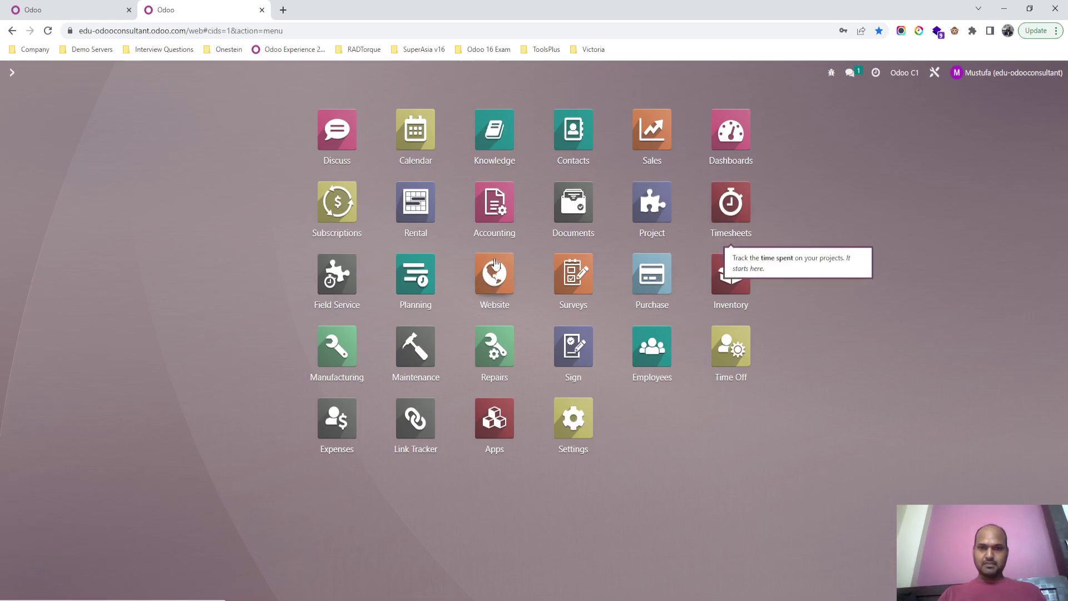
# Step: Open quotation S00022 in Sales and view its two pending Sales / Administrator approvals
pyautogui.click(640, 145)
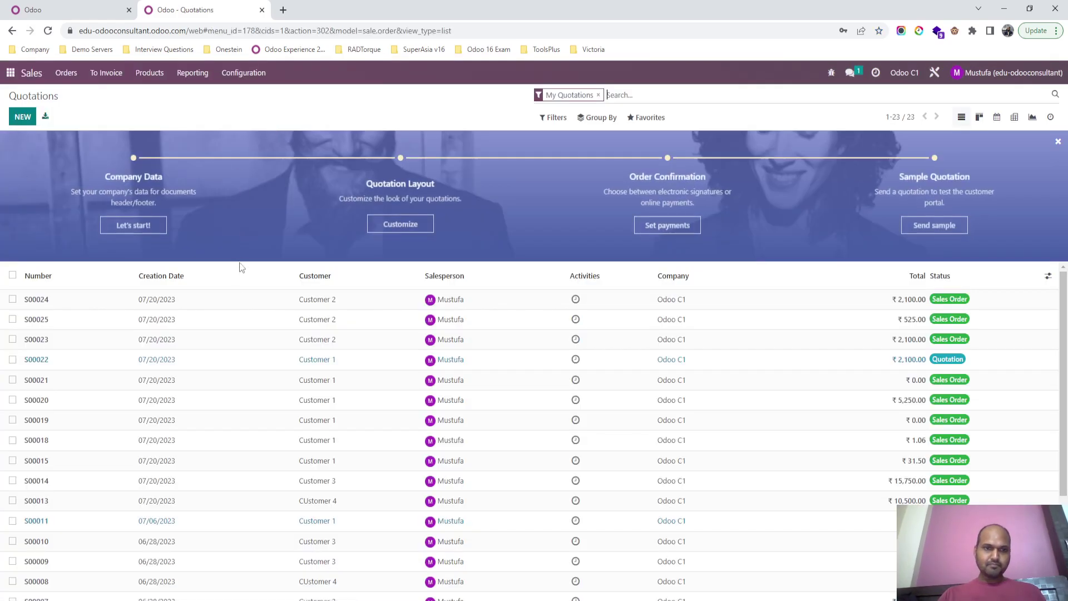
pyautogui.click(234, 309)
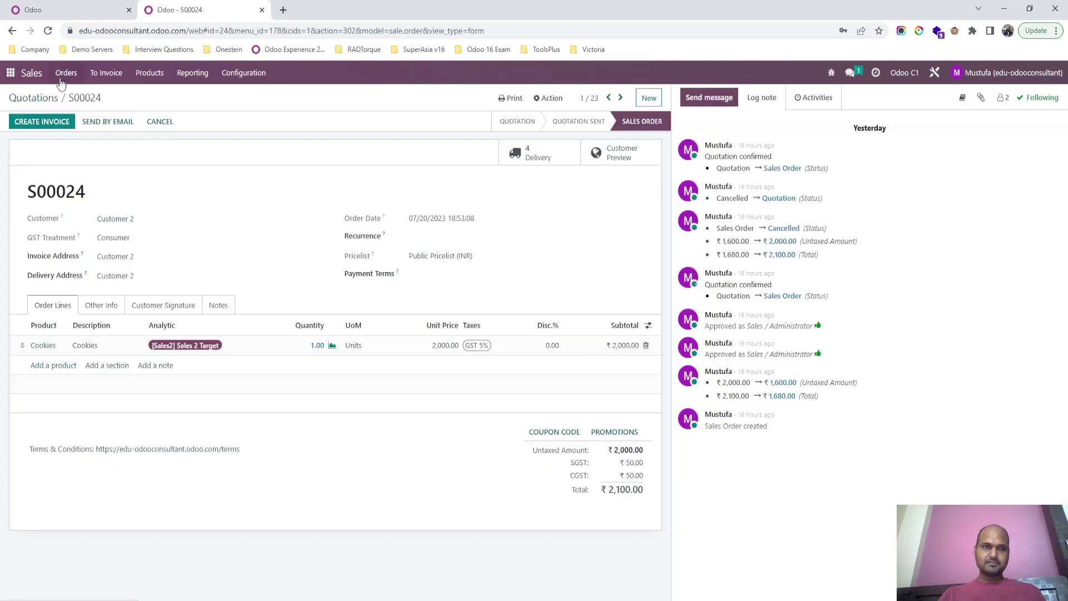
pyautogui.click(40, 104)
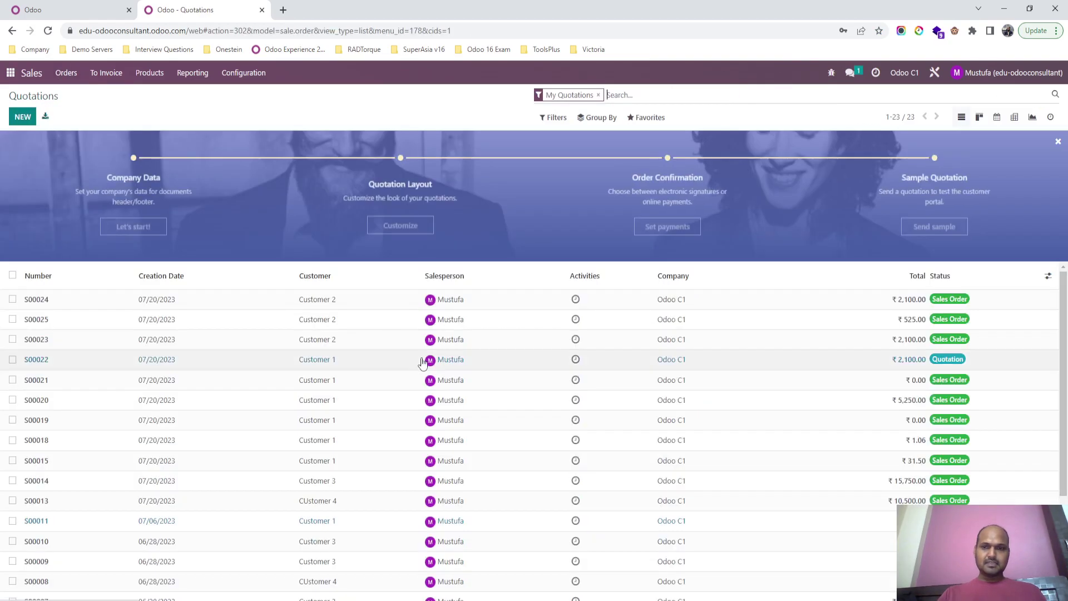
pyautogui.click(616, 371)
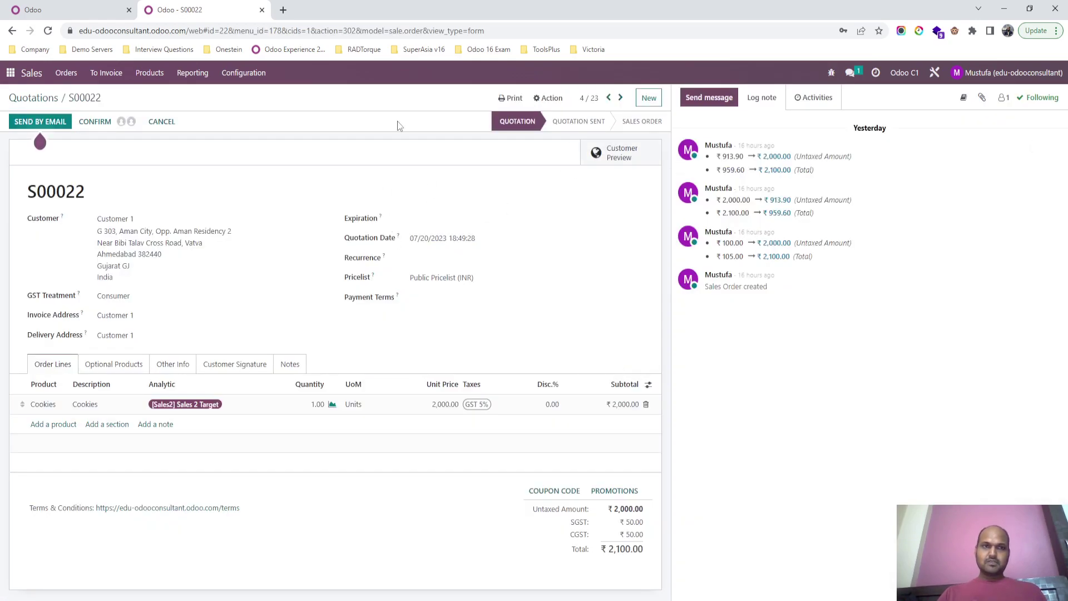
pyautogui.moveTo(122, 125)
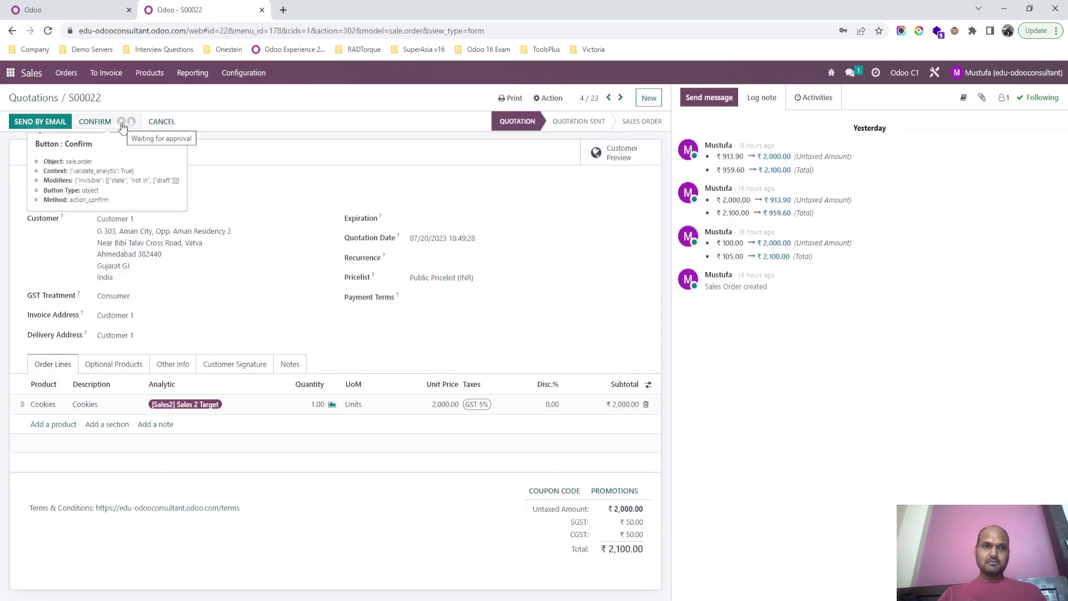
pyautogui.click(122, 123)
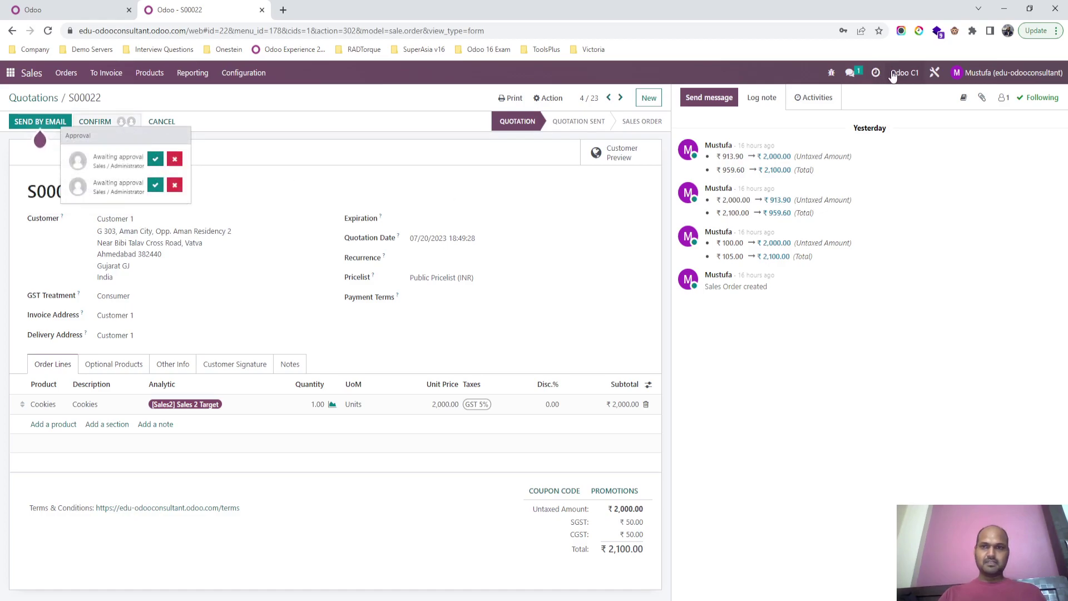
pyautogui.click(934, 75)
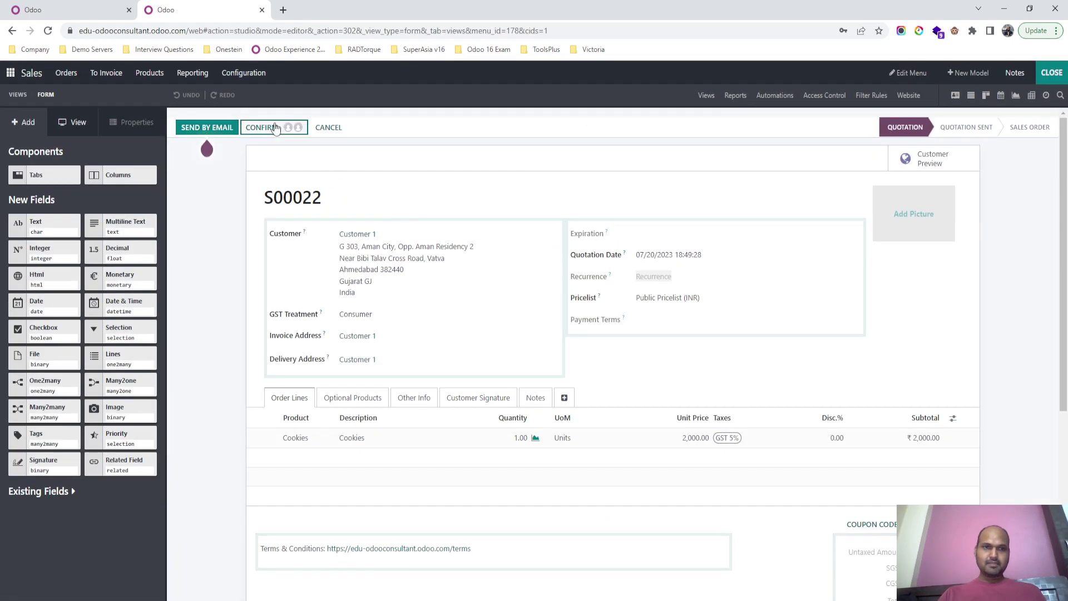
# Step: In Studio, assign the sales user to the first confirm-approval rule and the current user to the second
pyautogui.click(273, 127)
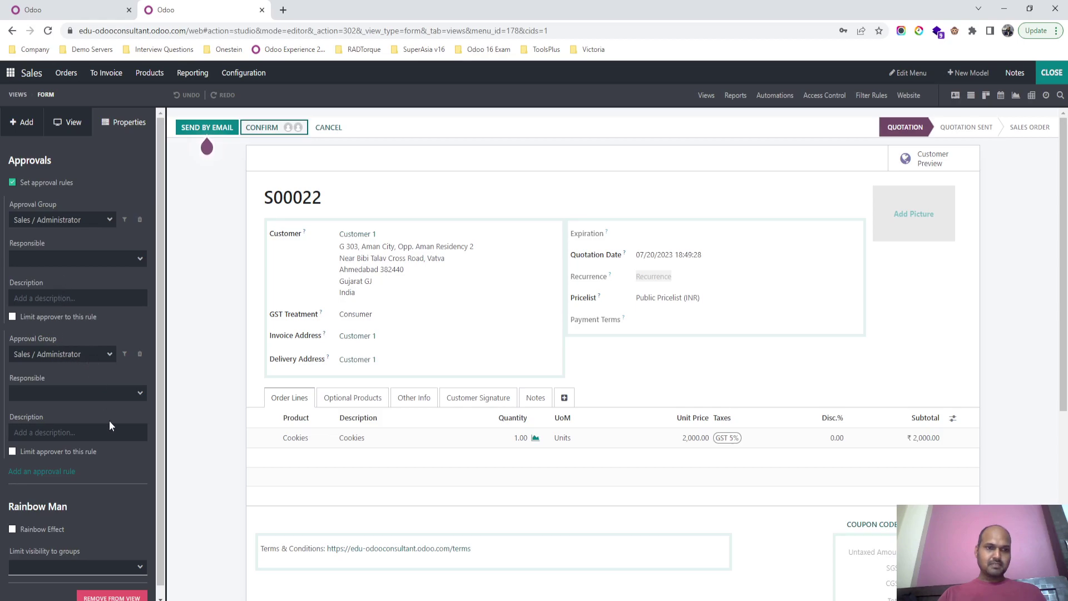
pyautogui.scroll(-1, 103, 421)
pyautogui.scroll(1, 78, 348)
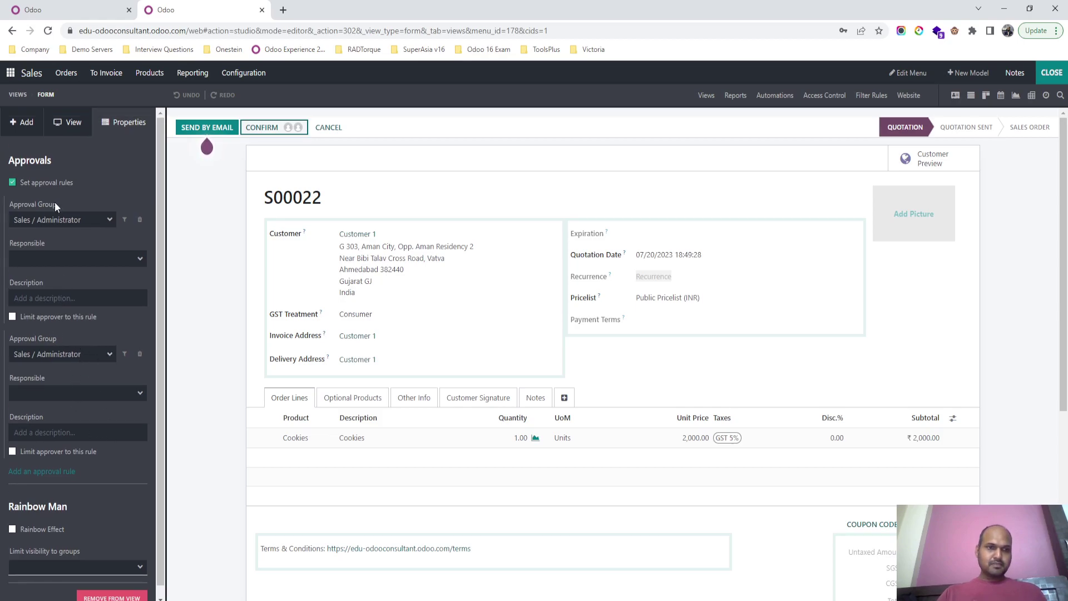
pyautogui.click(88, 260)
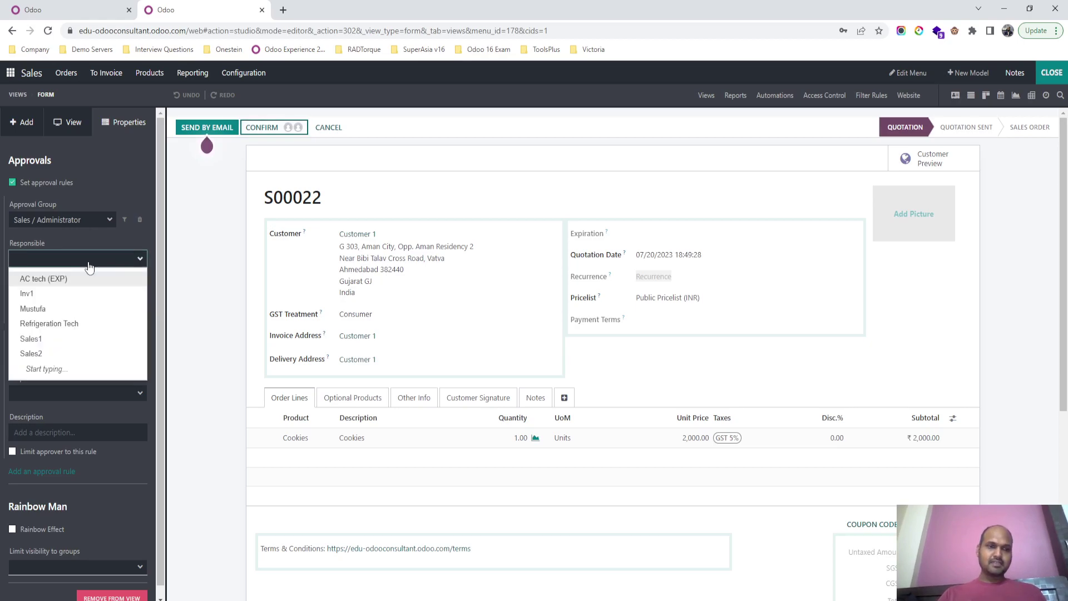
pyautogui.click(52, 338)
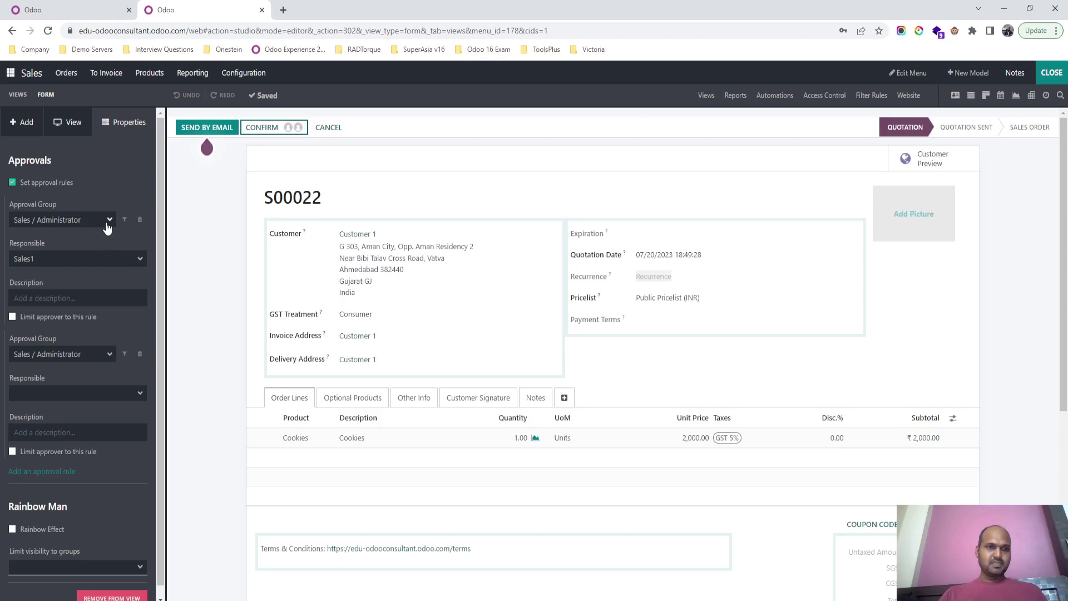
pyautogui.click(84, 393)
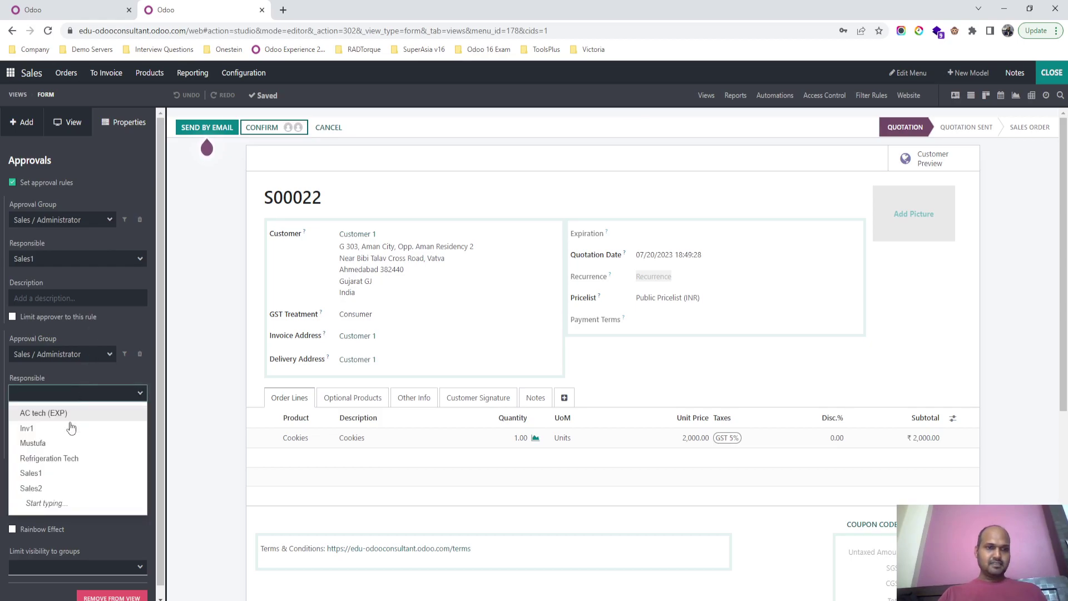
pyautogui.click(72, 442)
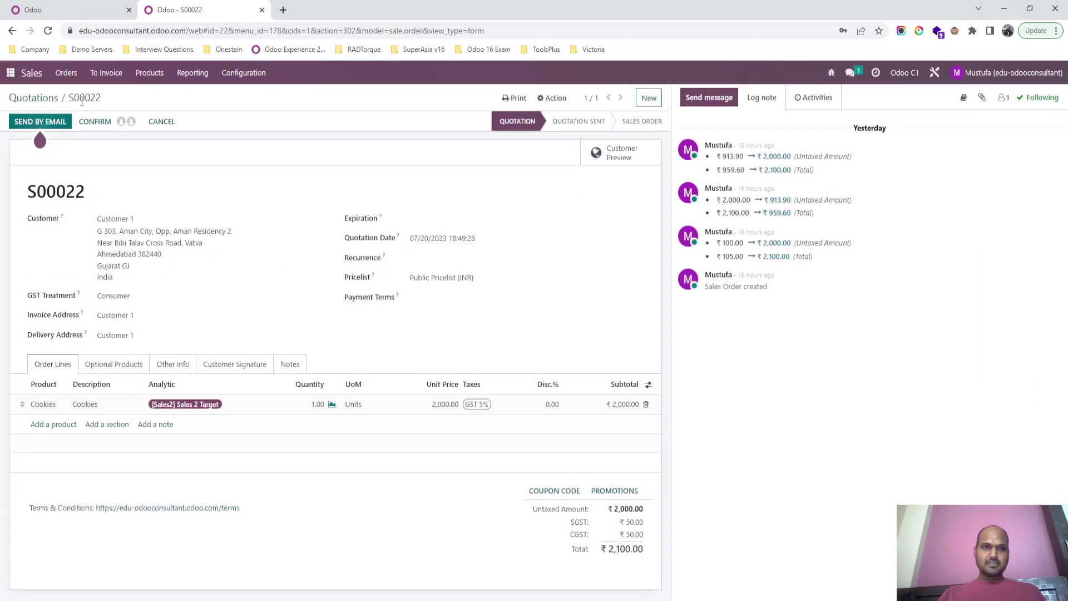
# Step: Leave Studio, check S00022's pending approvals, and switch to the other browser window
pyautogui.click(124, 123)
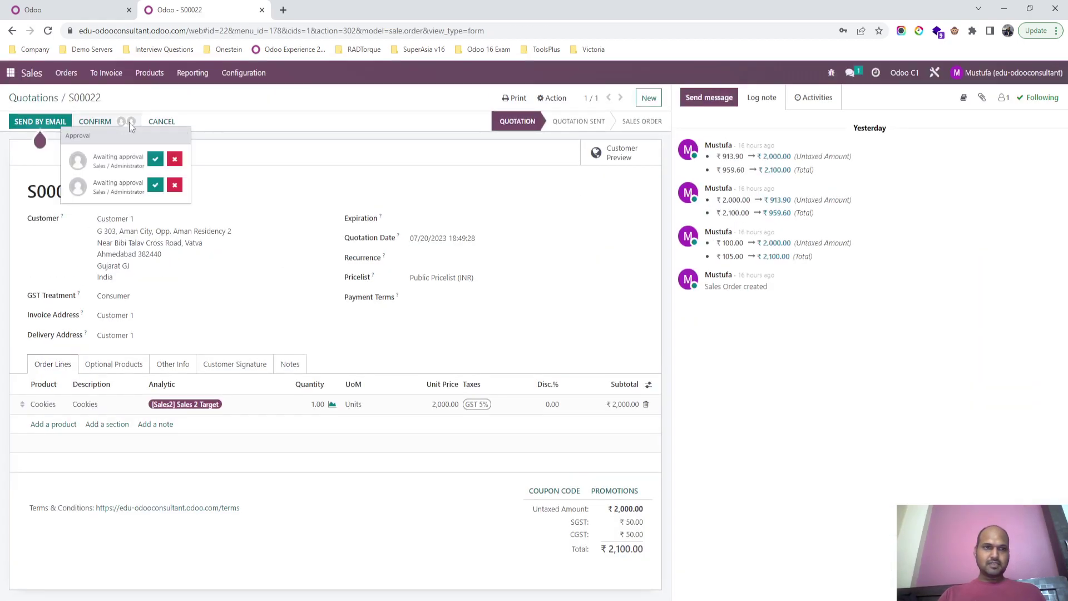
pyautogui.click(272, 195)
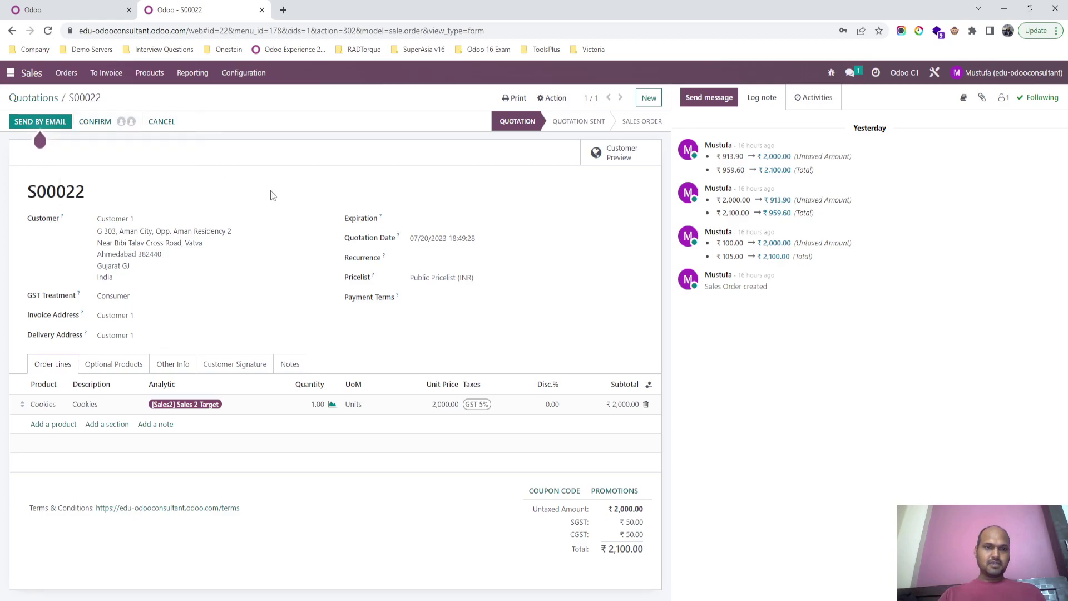
pyautogui.hotkey('alt', 'Tab')
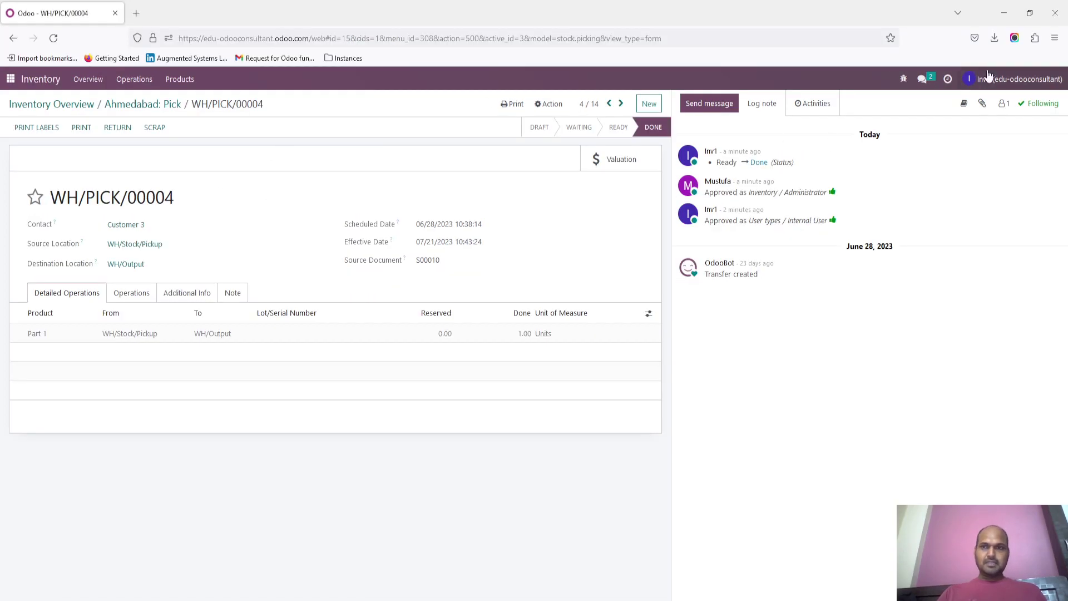
# Step: Log the inventory user out and attempt to sign in with the sales user's email and a password
pyautogui.click(987, 75)
pyautogui.click(980, 201)
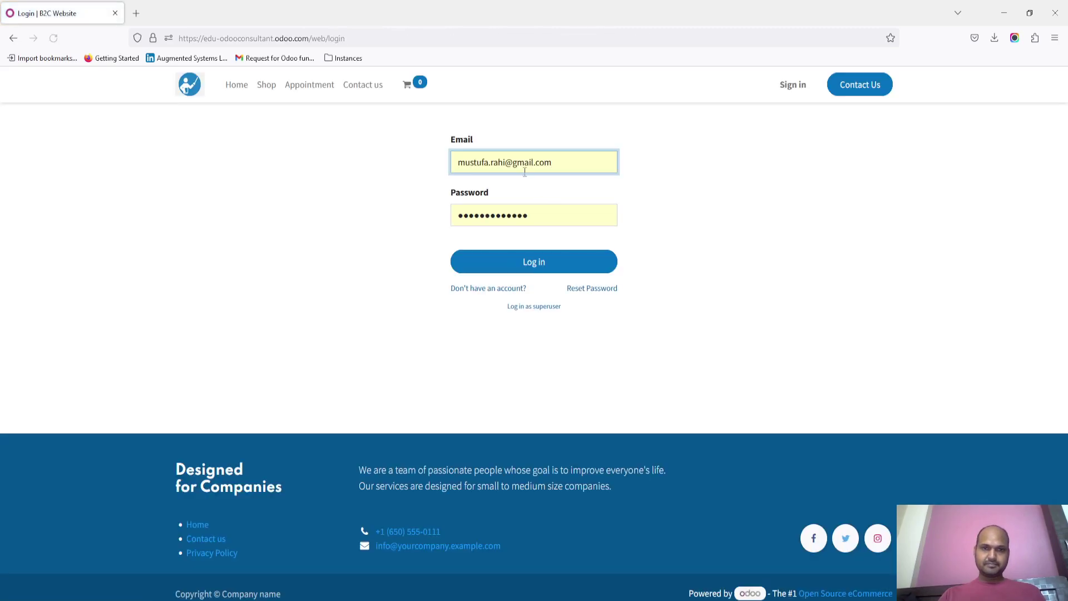
pyautogui.click(523, 168)
pyautogui.click(523, 170)
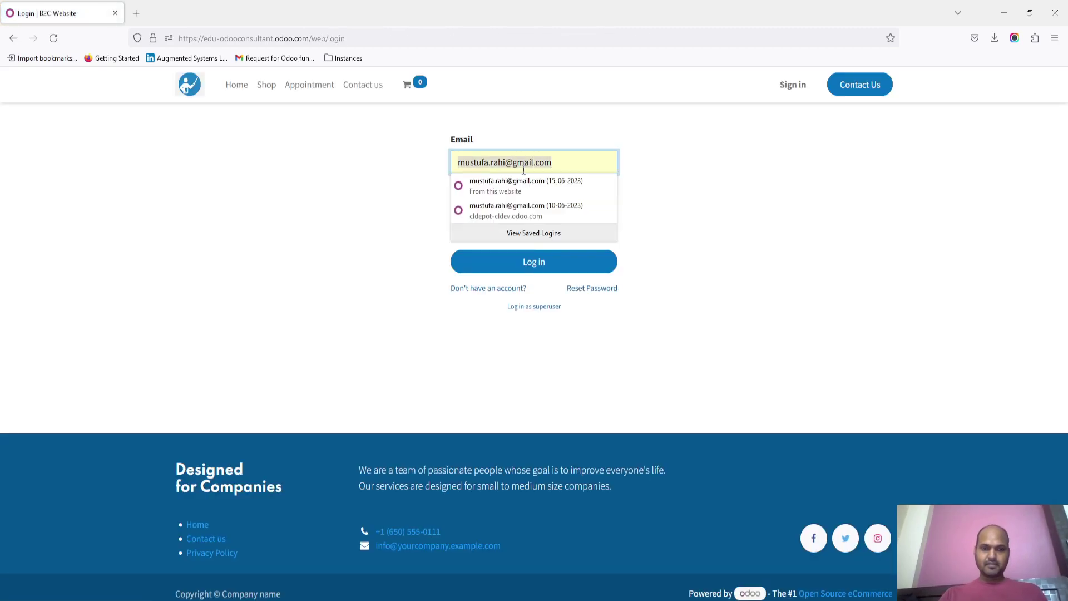
pyautogui.write('sales1')
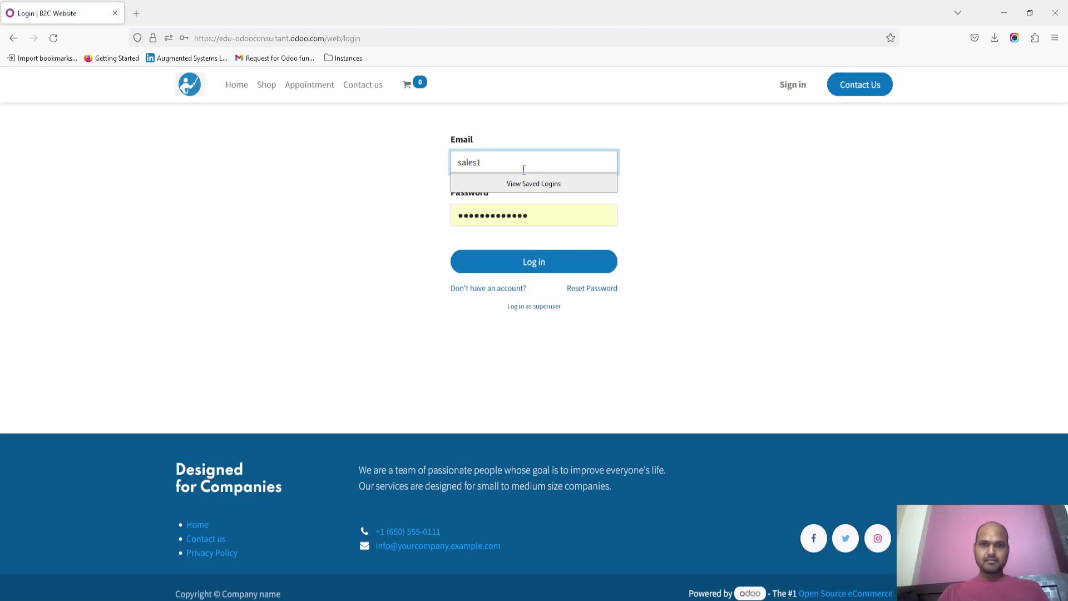
pyautogui.write('@sales1.com')
pyautogui.press('Tab')
pyautogui.write('1')
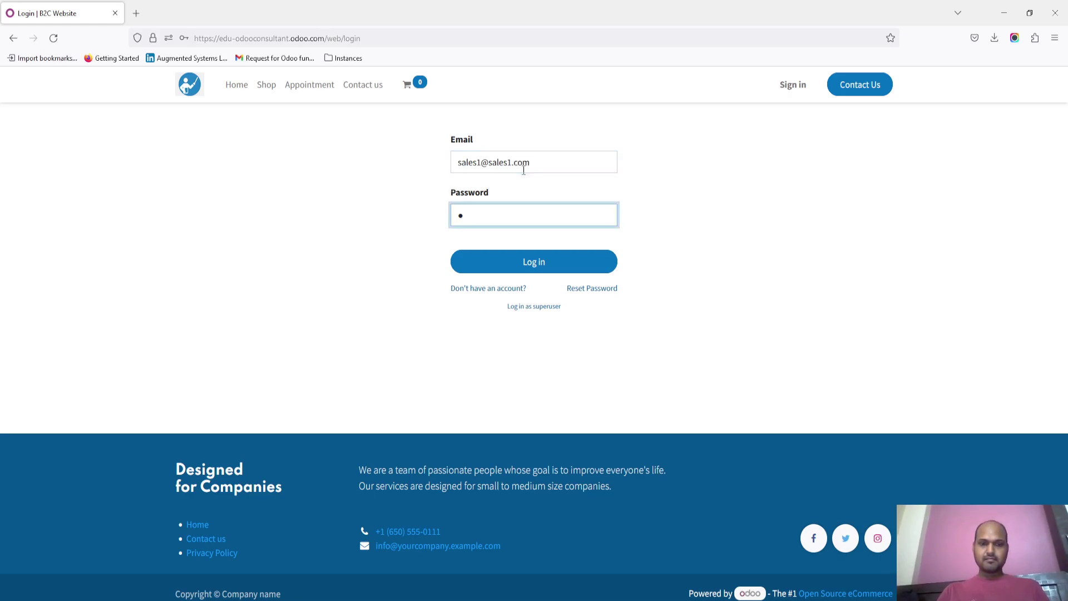
pyautogui.press('Return')
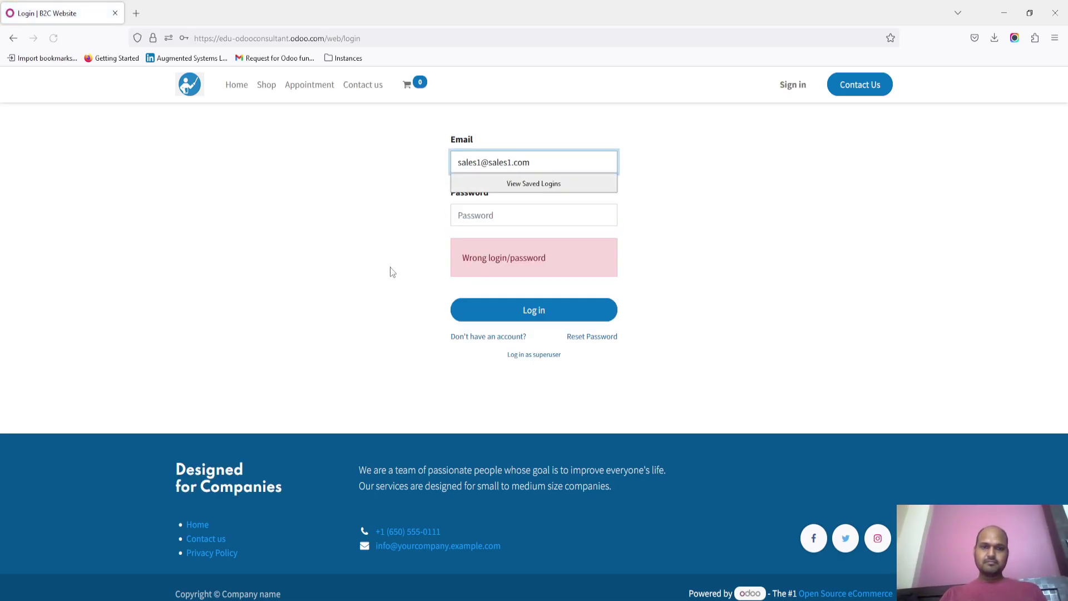
pyautogui.hotkey('alt', 'Tab')
# Step: Open the sales user's record from the Users list and review its Sales access level
pyautogui.click(9, 73)
pyautogui.write('users')
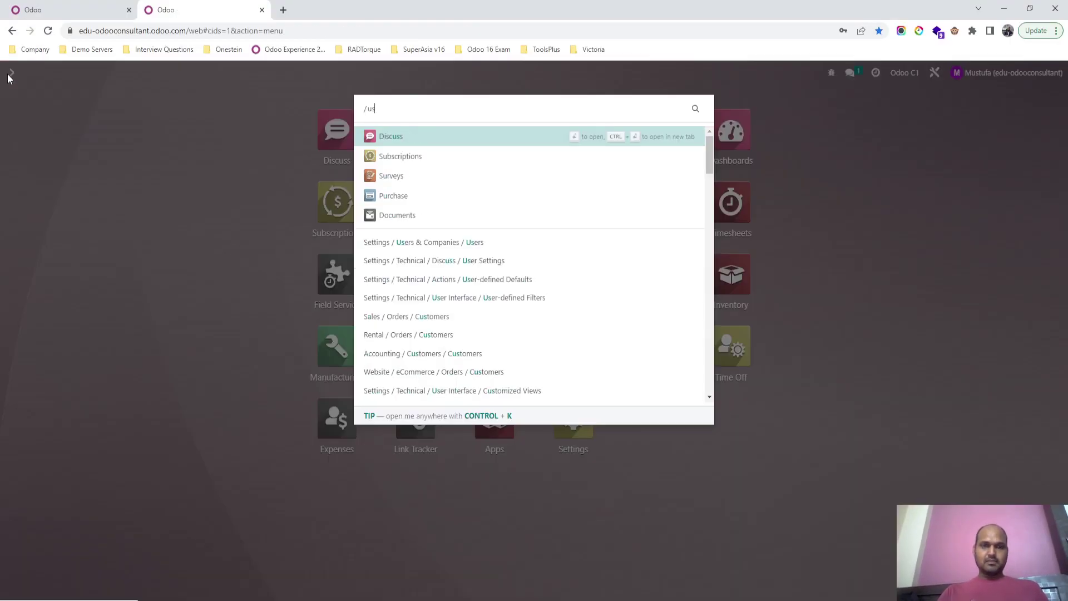
pyautogui.press('Return')
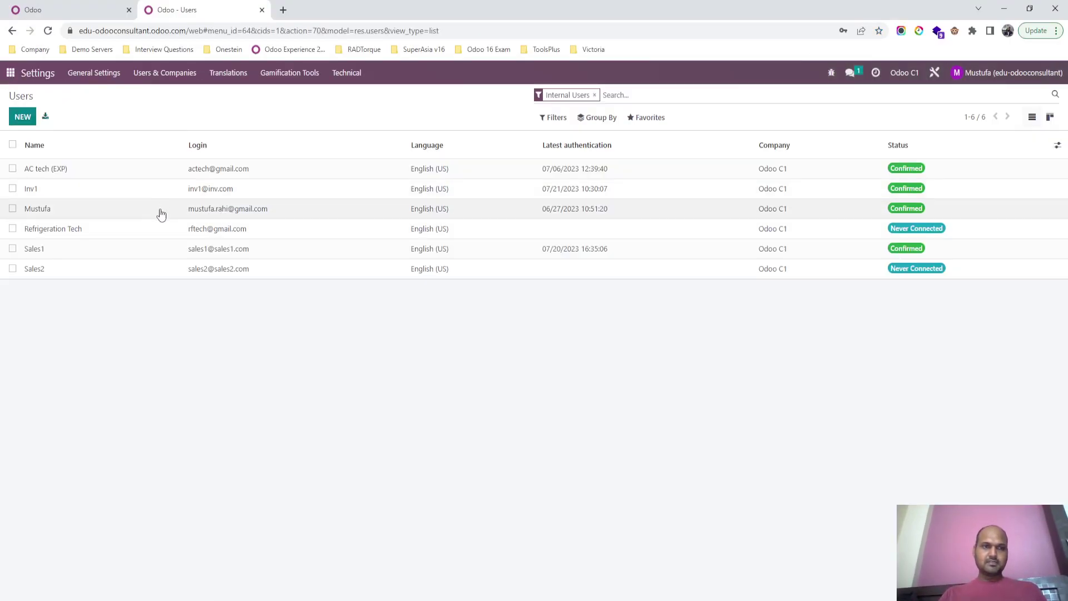
pyautogui.click(155, 248)
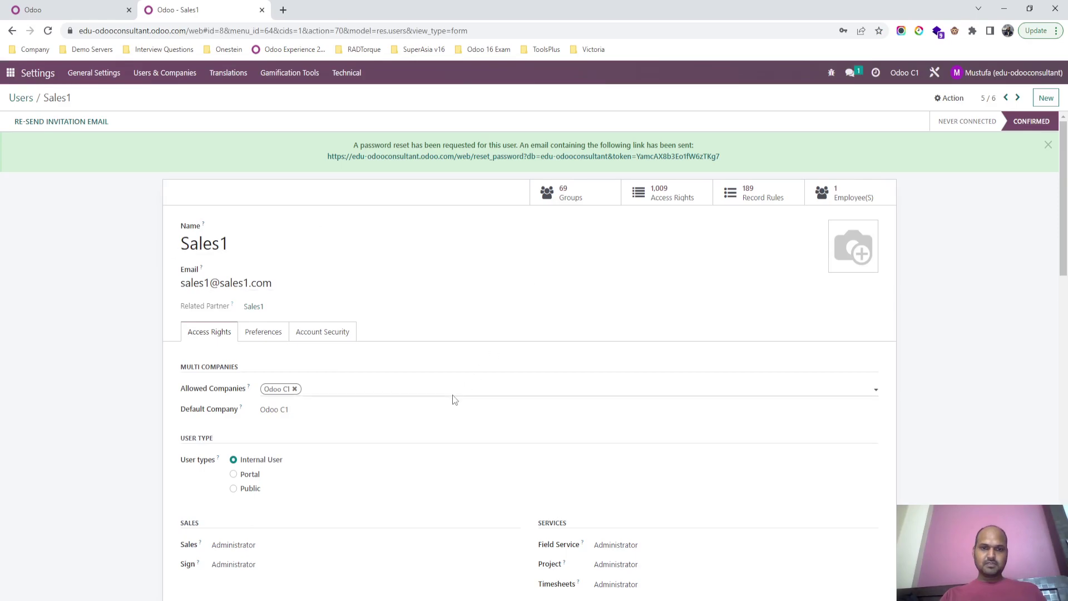
pyautogui.scroll(-3, 453, 400)
pyautogui.click(334, 347)
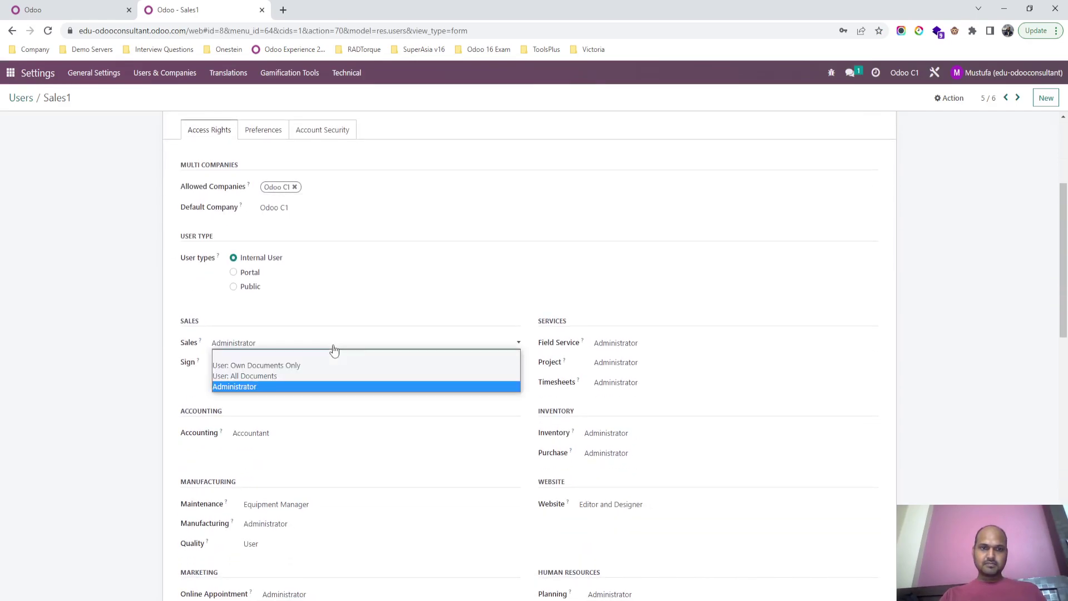
pyautogui.rightClick(333, 348)
pyautogui.scroll(3, 591, 238)
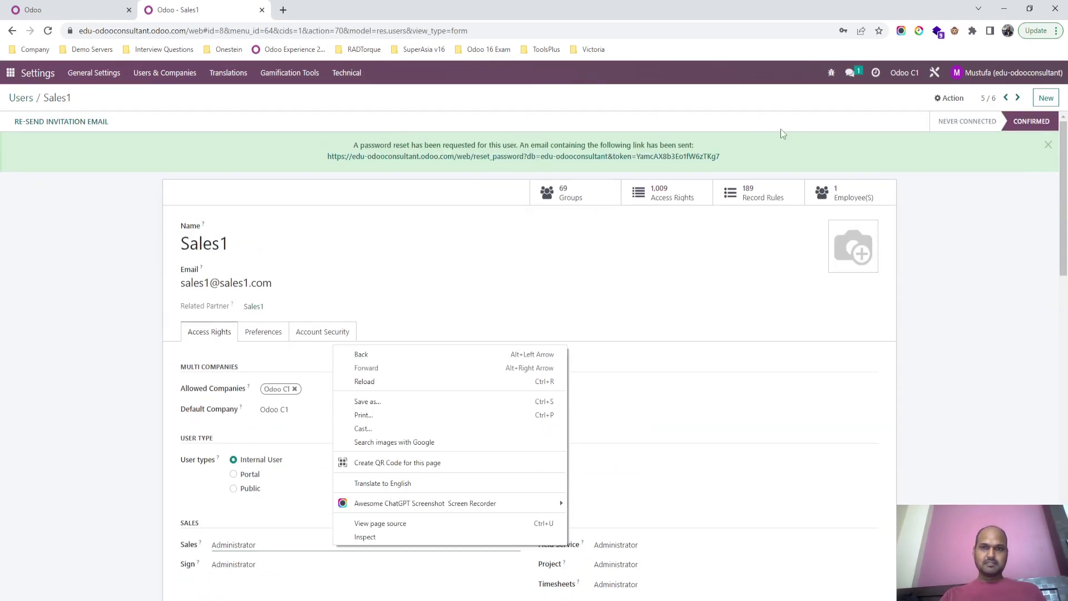
# Step: Set a new password for the sales user with Change Password
pyautogui.click(951, 99)
pyautogui.click(956, 160)
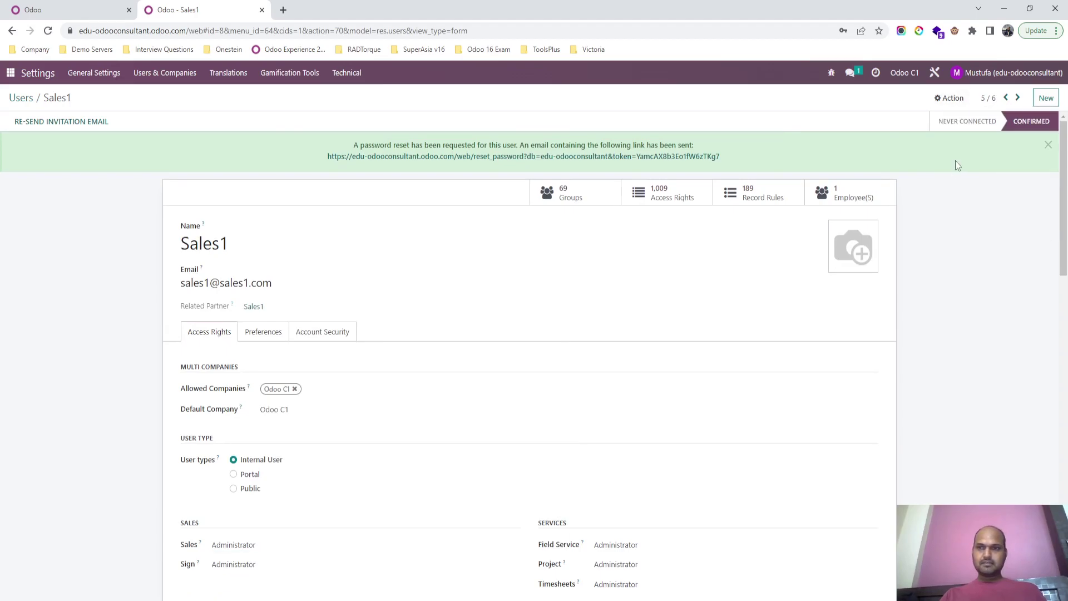
pyautogui.click(575, 155)
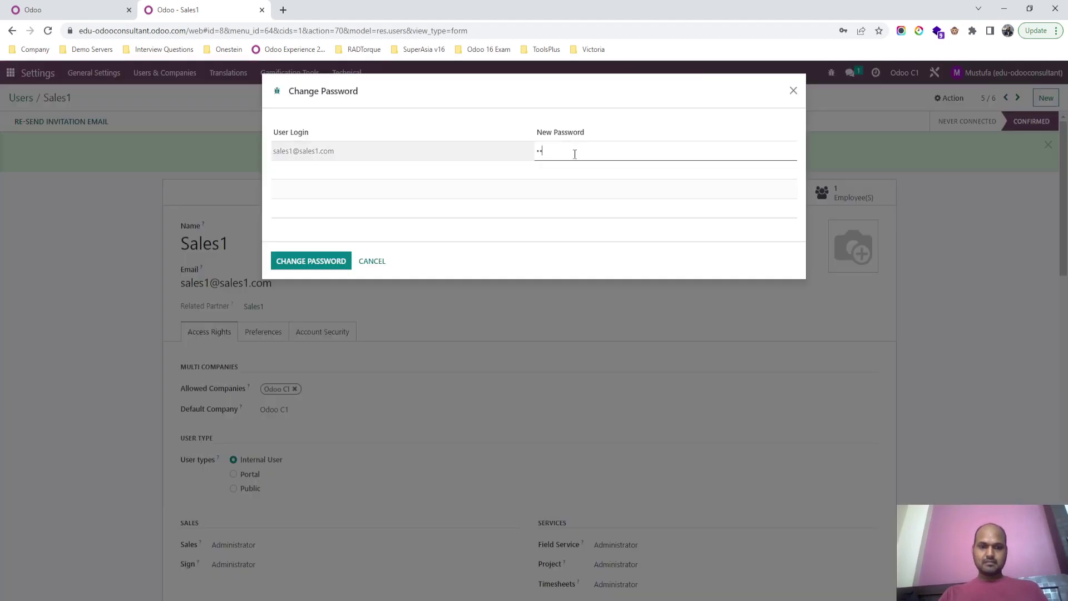
pyautogui.click(333, 260)
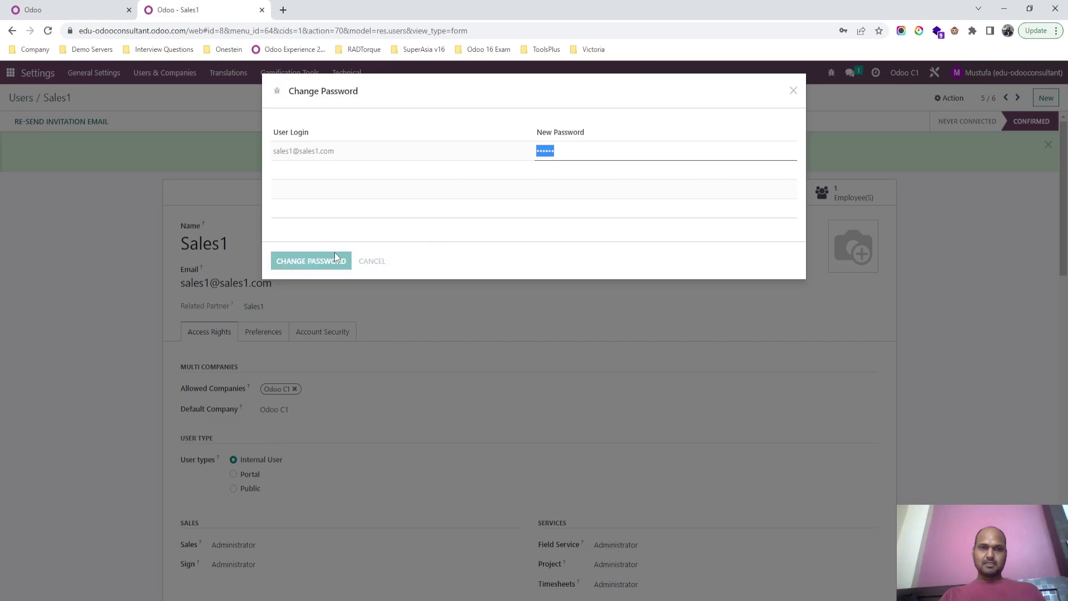
# Step: Sign in as the sales user in the other browser using the new password
pyautogui.hotkey('alt', 'Tab')
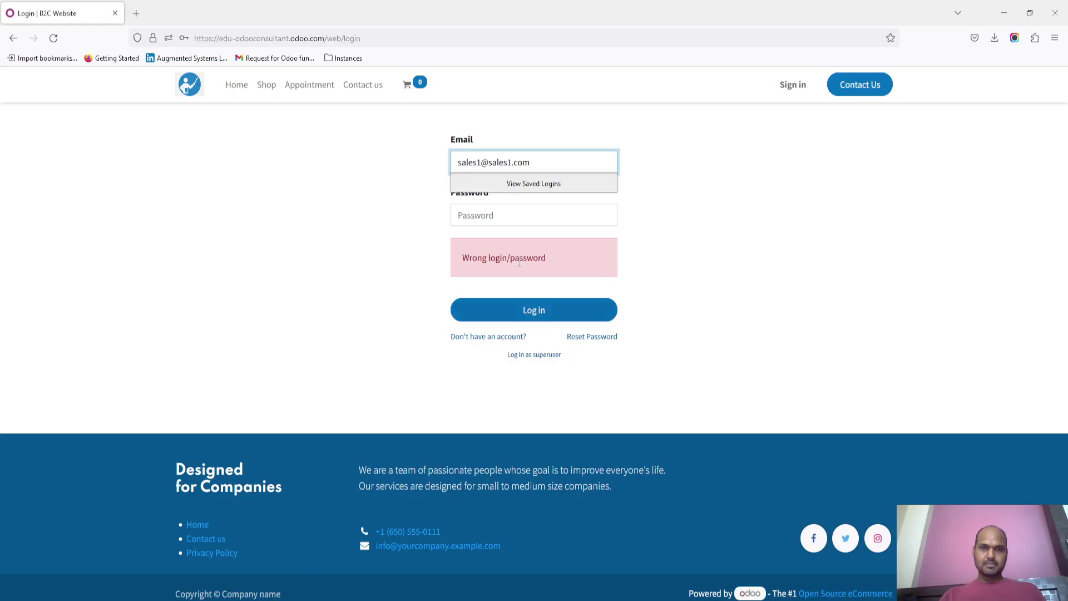
pyautogui.click(509, 212)
pyautogui.write('sales1')
pyautogui.press('Return')
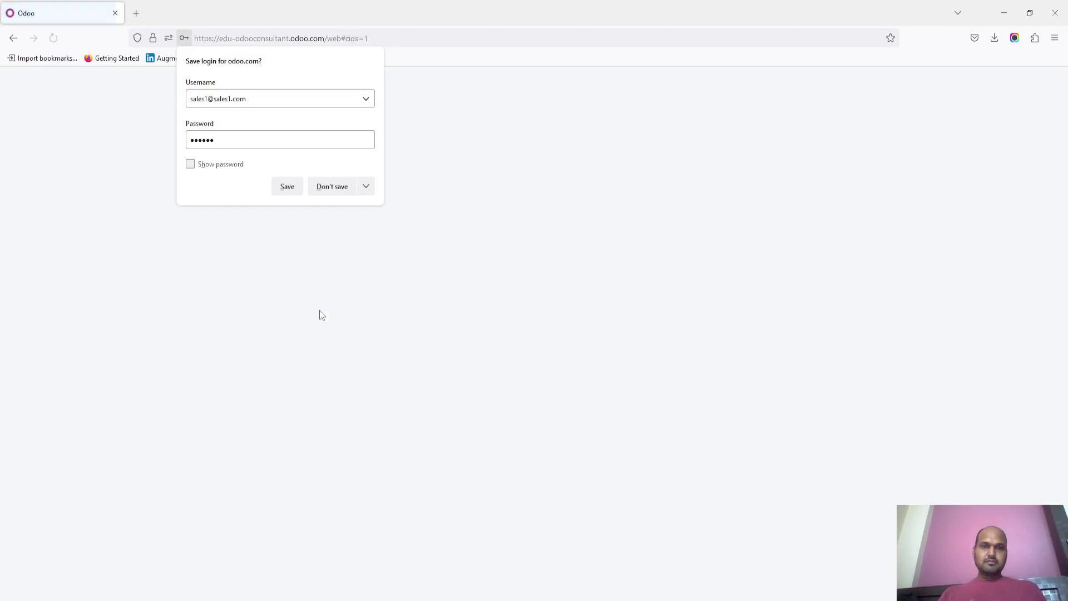
pyautogui.hotkey('alt', 'Tab')
# Step: As administrator, open quotation S00022 from the Sales app, then switch to the sales user's browser
pyautogui.click(11, 73)
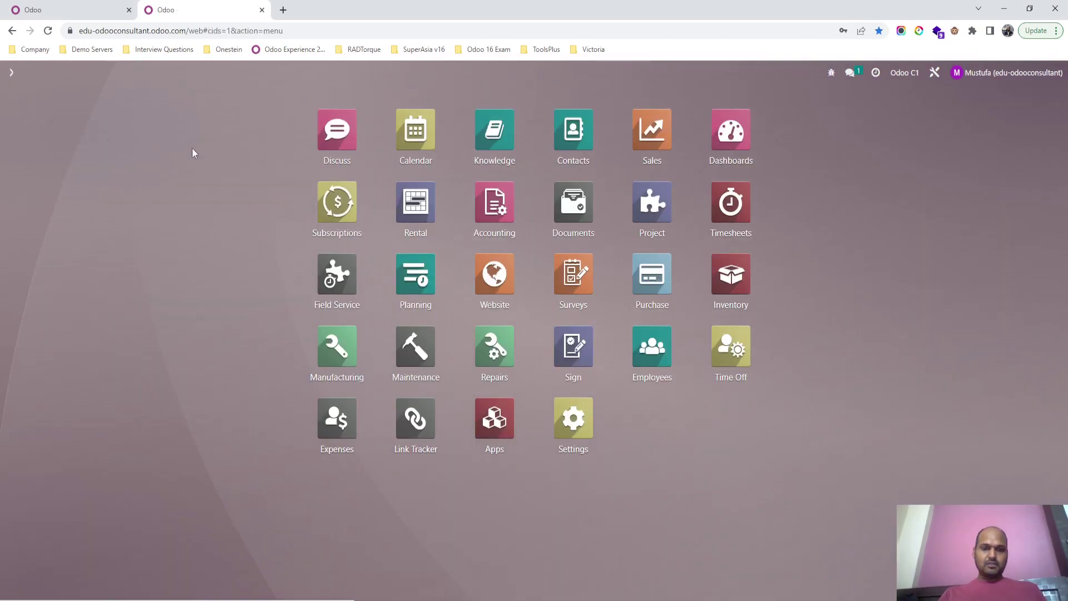
pyautogui.write('sal')
pyautogui.press('Escape')
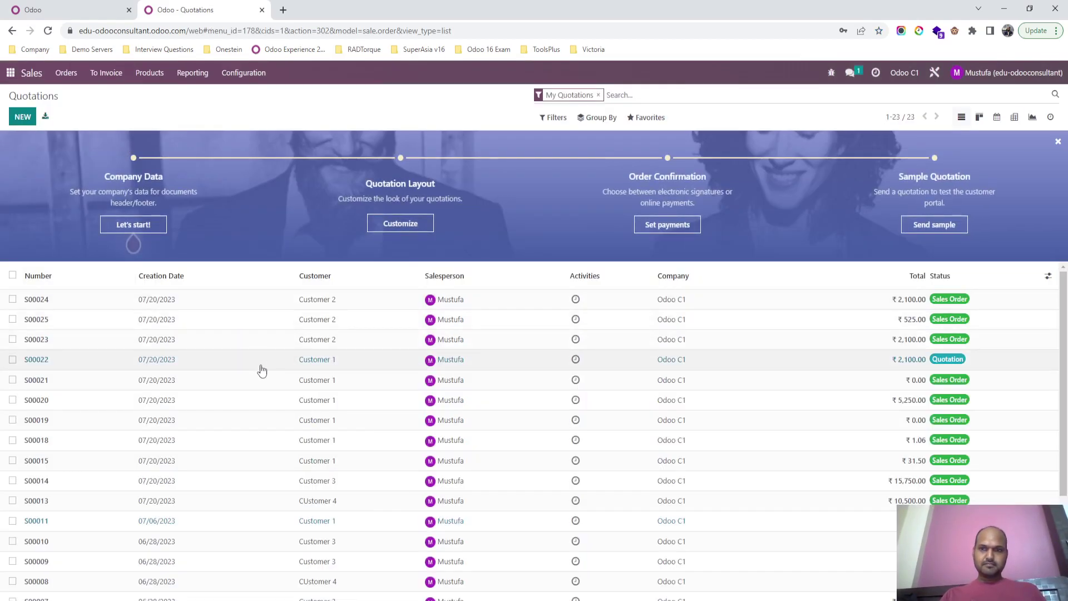
pyautogui.click(56, 361)
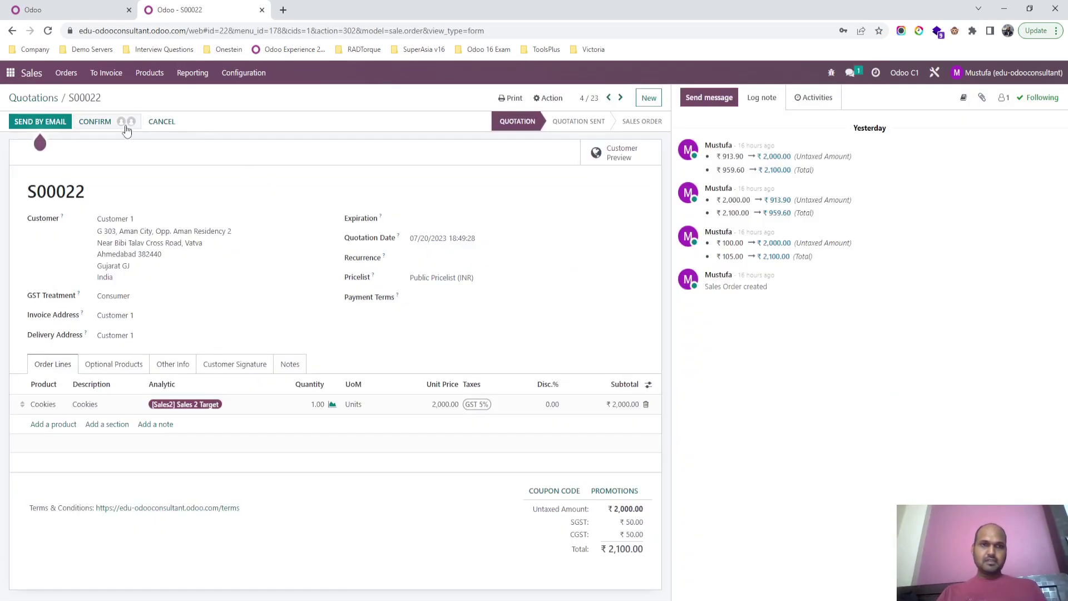
pyautogui.hotkey('alt', 'Tab')
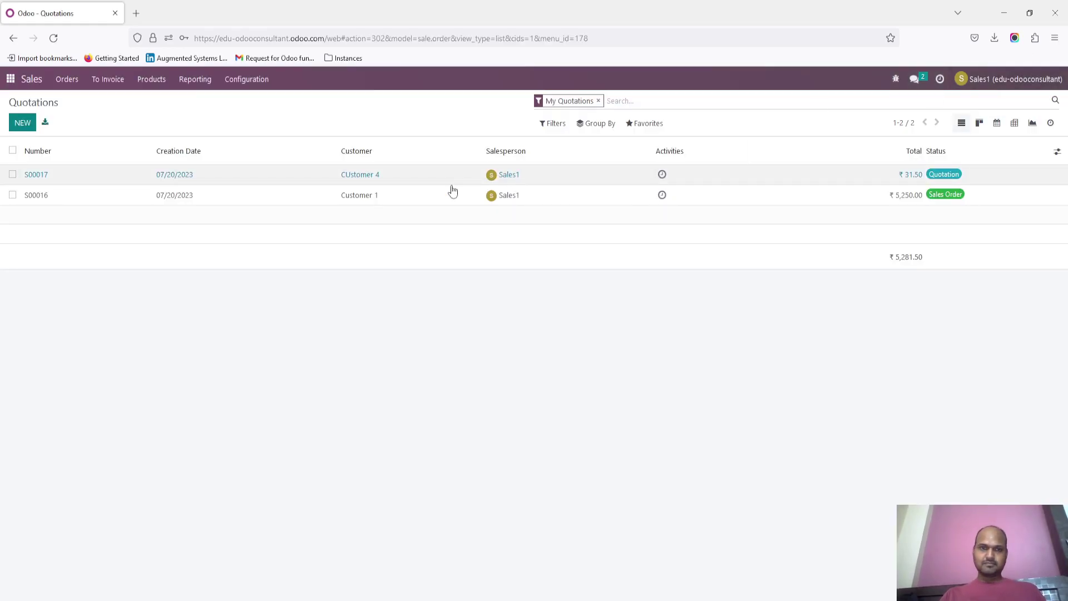
# Step: List all quotations, open S00022, grant both Sales / Administrator approvals, and confirm it as a sales order
pyautogui.click(598, 101)
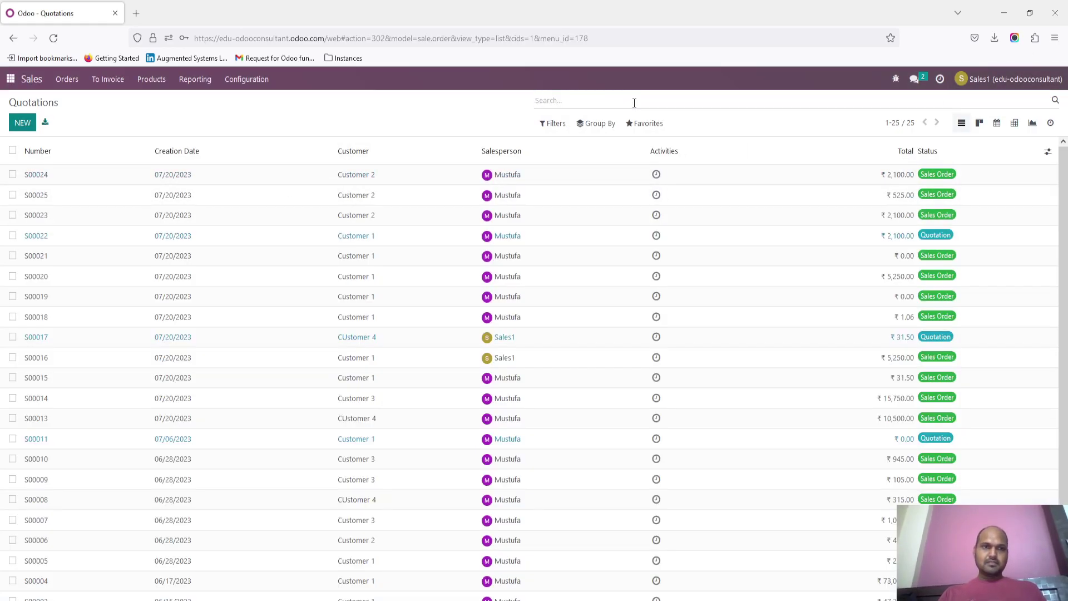
pyautogui.click(257, 245)
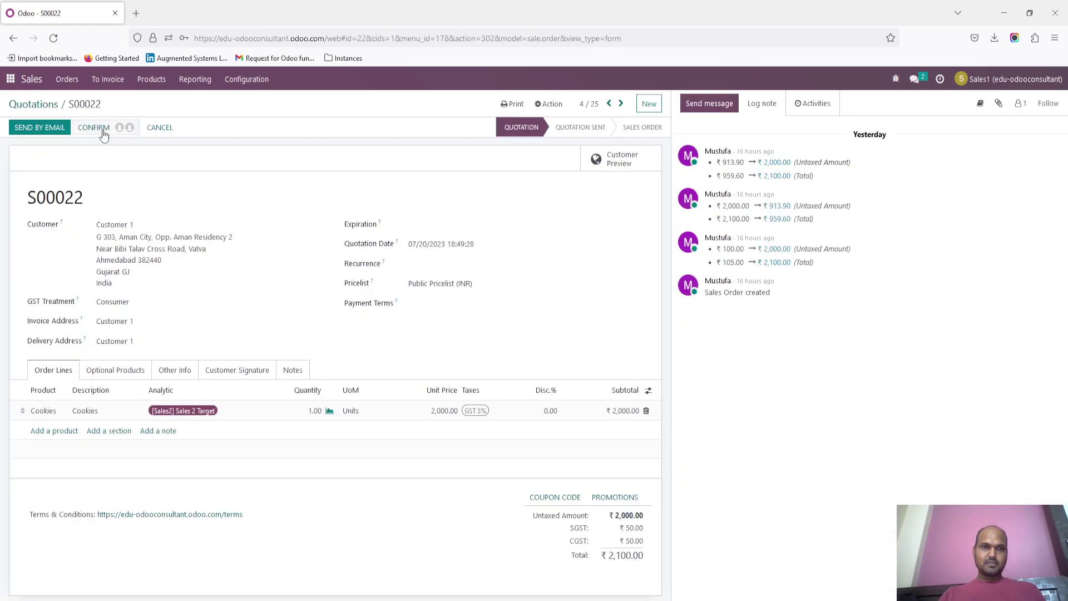
pyautogui.click(121, 127)
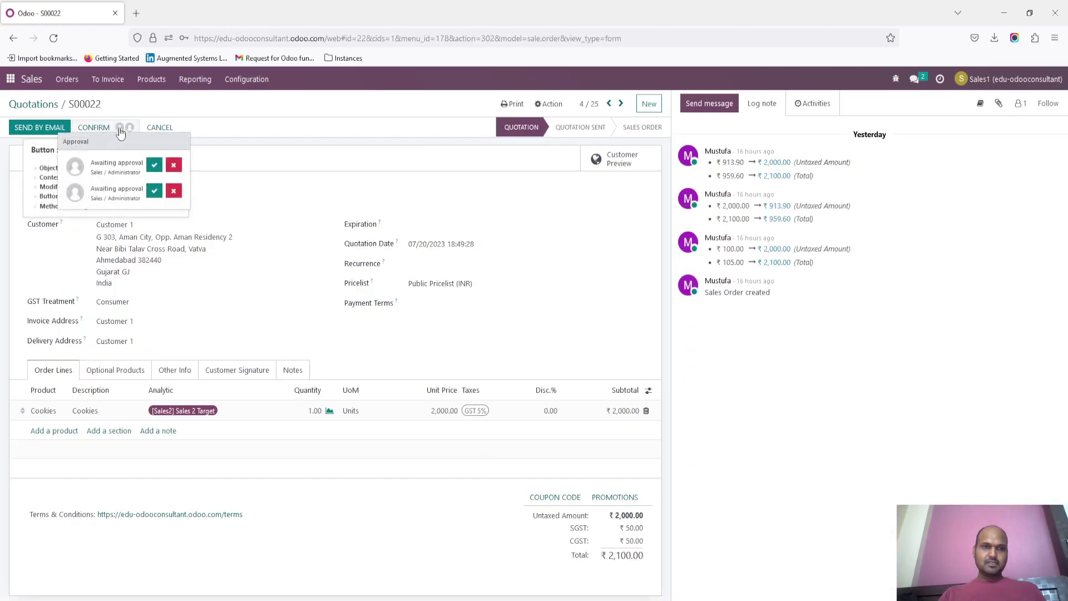
pyautogui.click(154, 192)
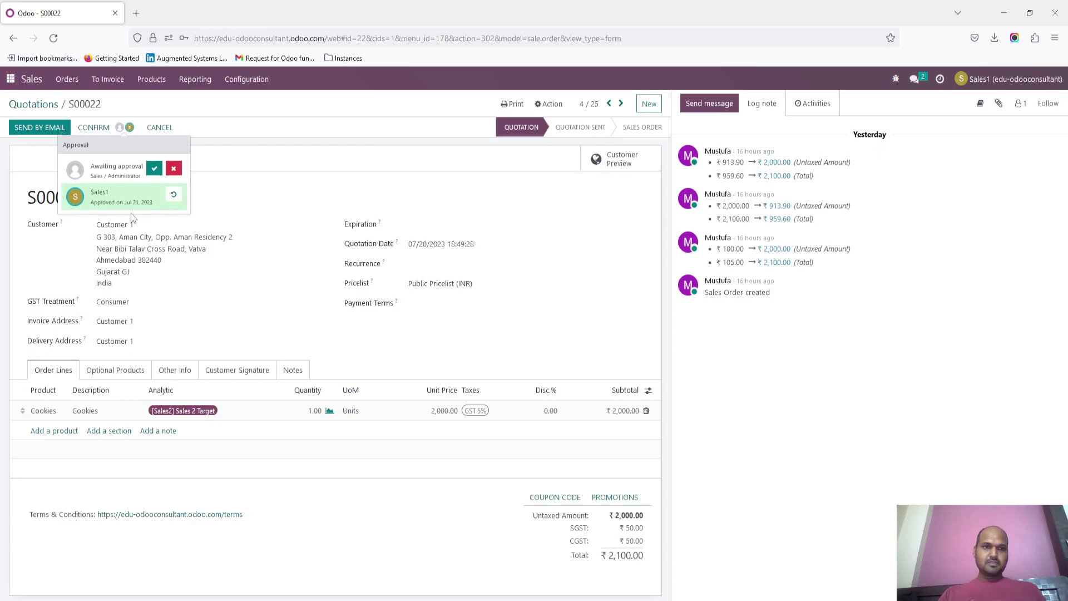
pyautogui.click(154, 169)
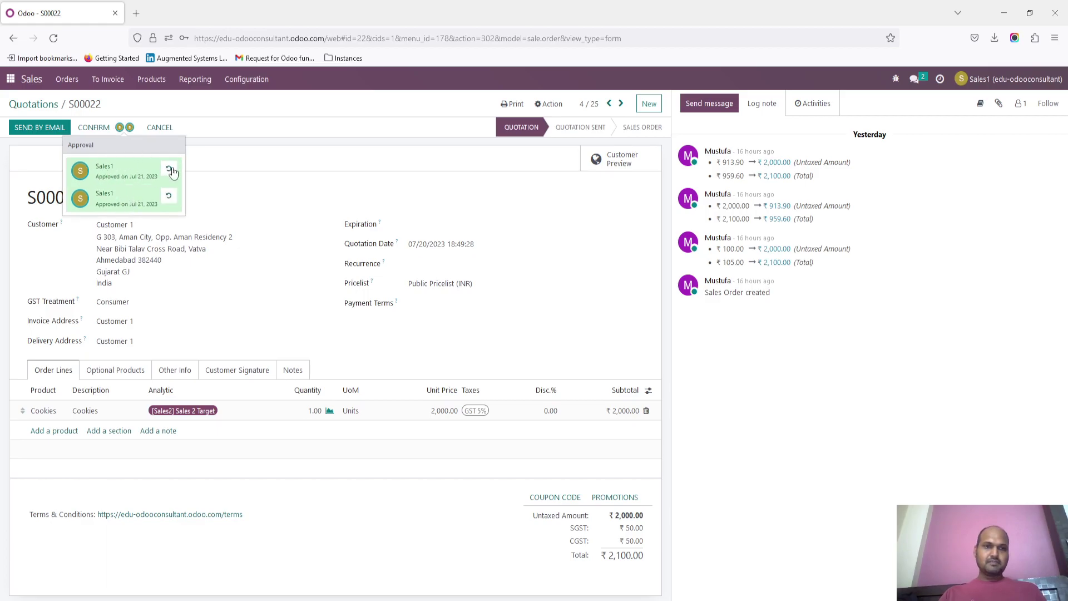
pyautogui.click(297, 209)
pyautogui.click(94, 128)
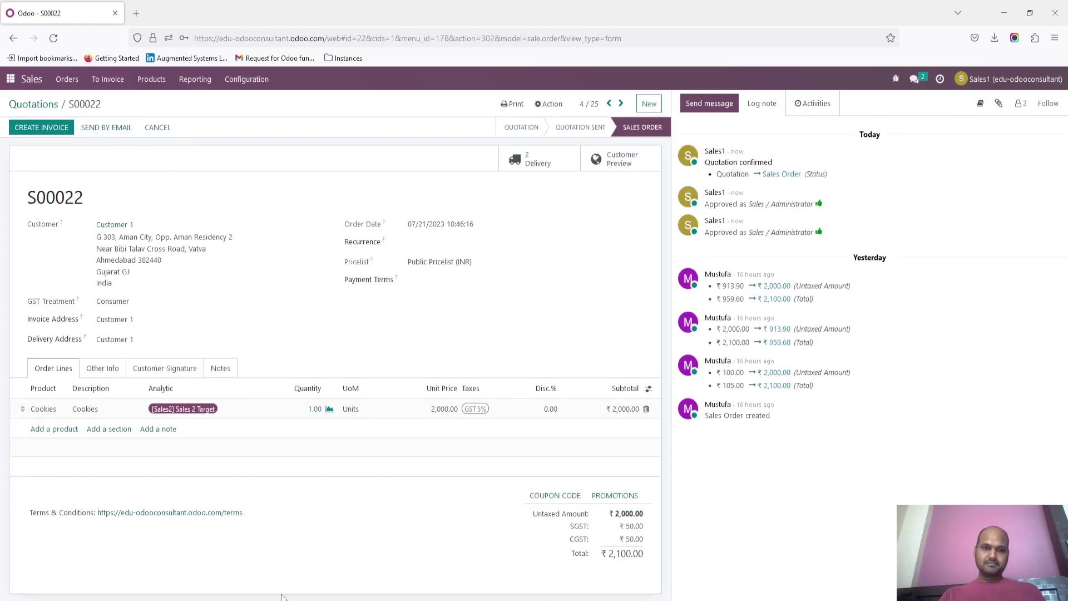
# Step: In the administrator's window, open quotation S00011 from the quotations list and open it in Studio
pyautogui.hotkey('alt', 'Tab')
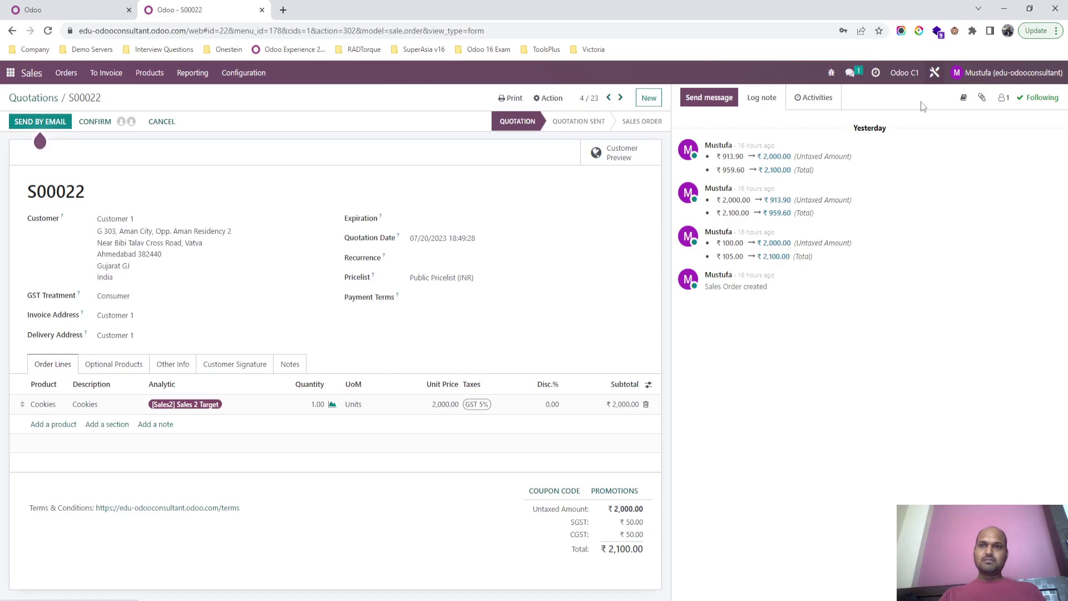
pyautogui.click(934, 74)
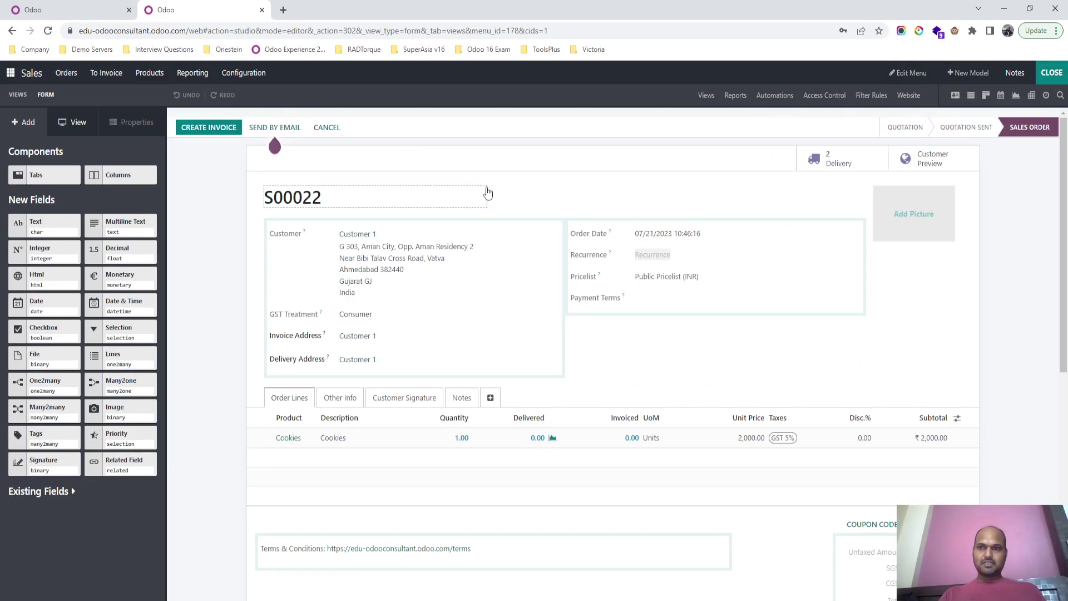
pyautogui.hotkey('alt', 'Left')
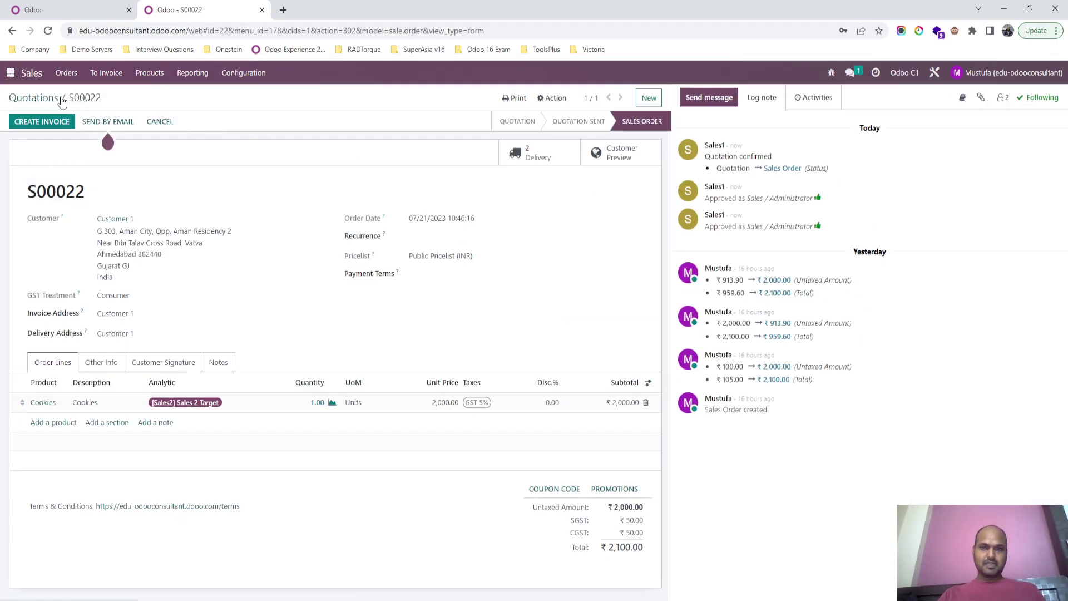
pyautogui.click(52, 99)
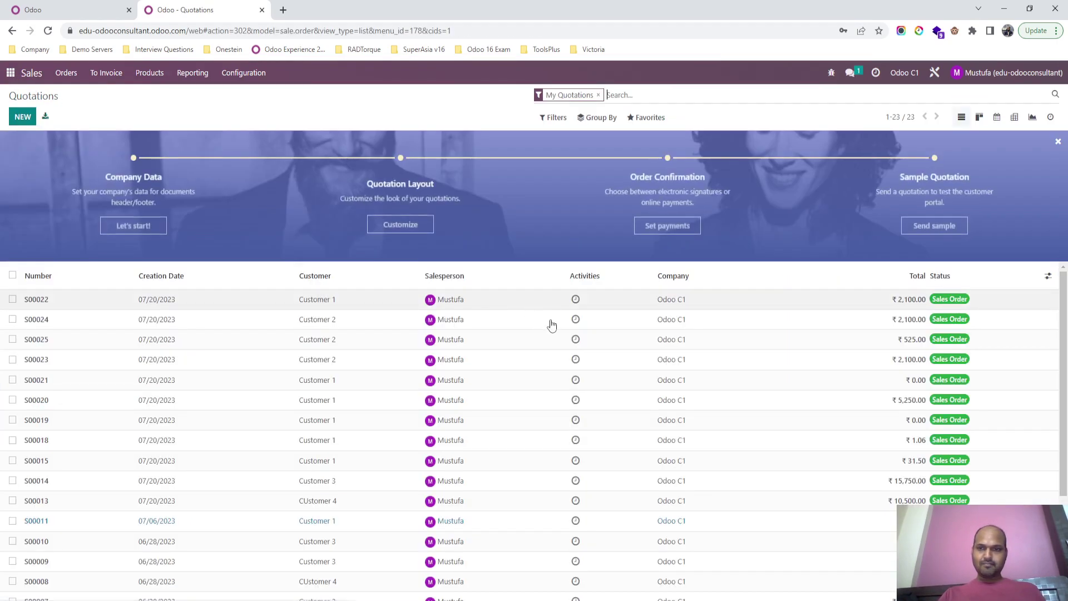
pyautogui.click(562, 522)
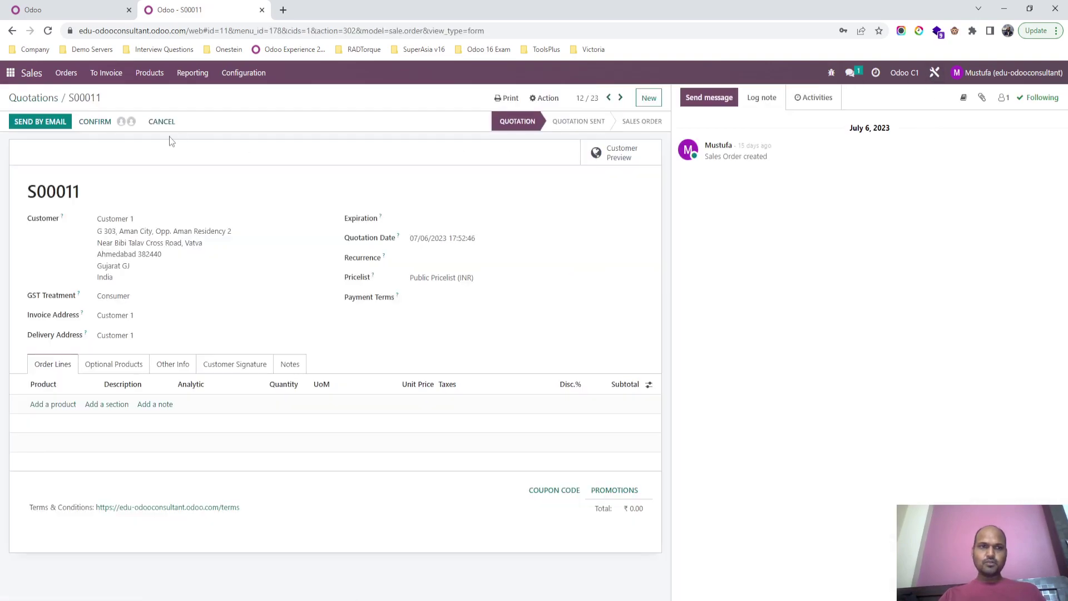
pyautogui.hotkey('alt', 'Right')
pyautogui.click(243, 136)
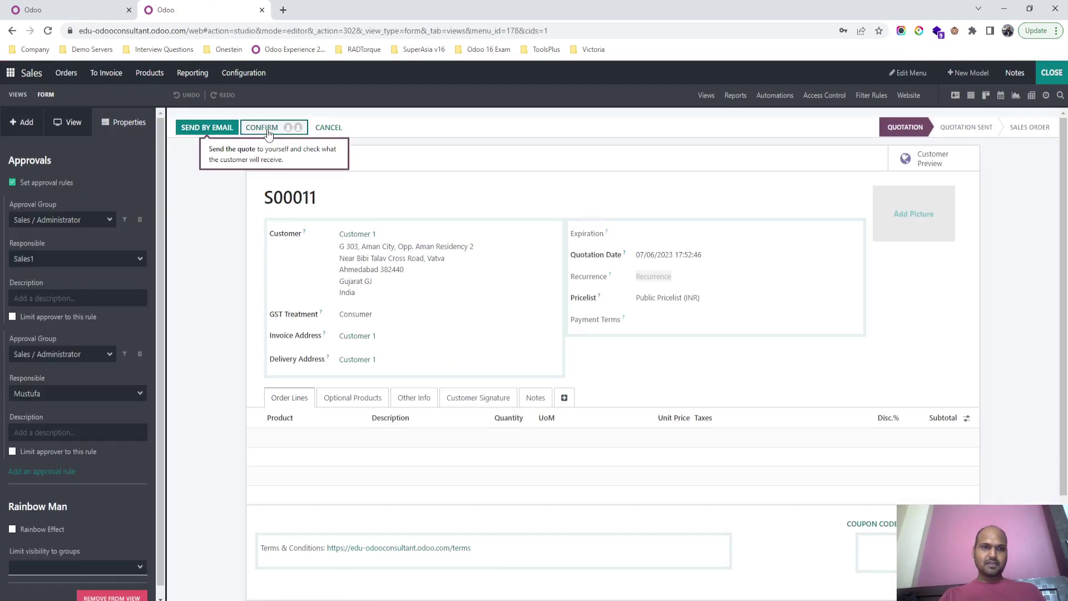
pyautogui.click(70, 222)
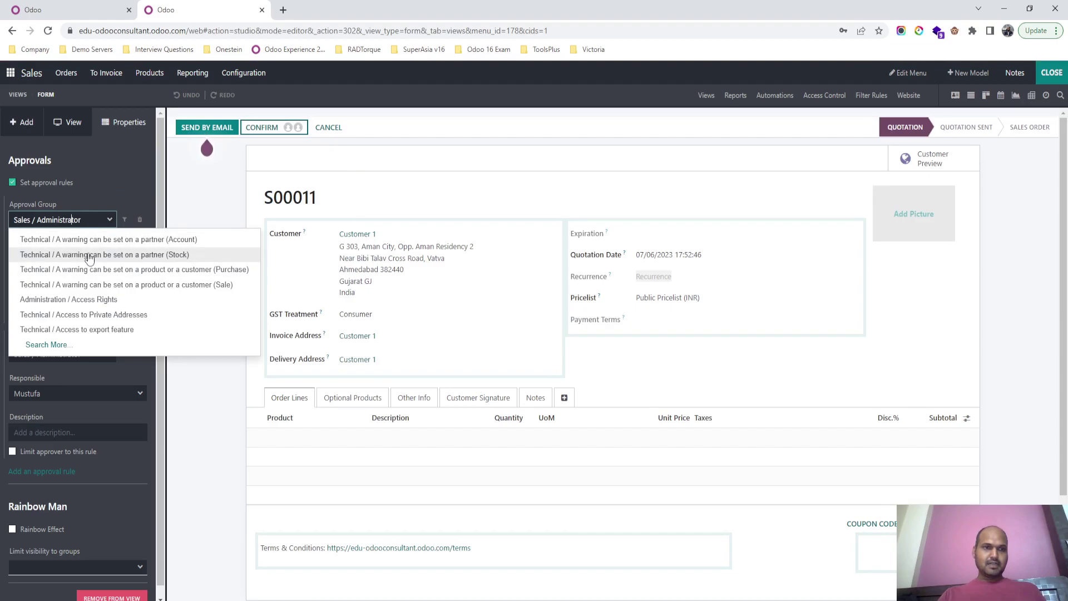
pyautogui.click(62, 356)
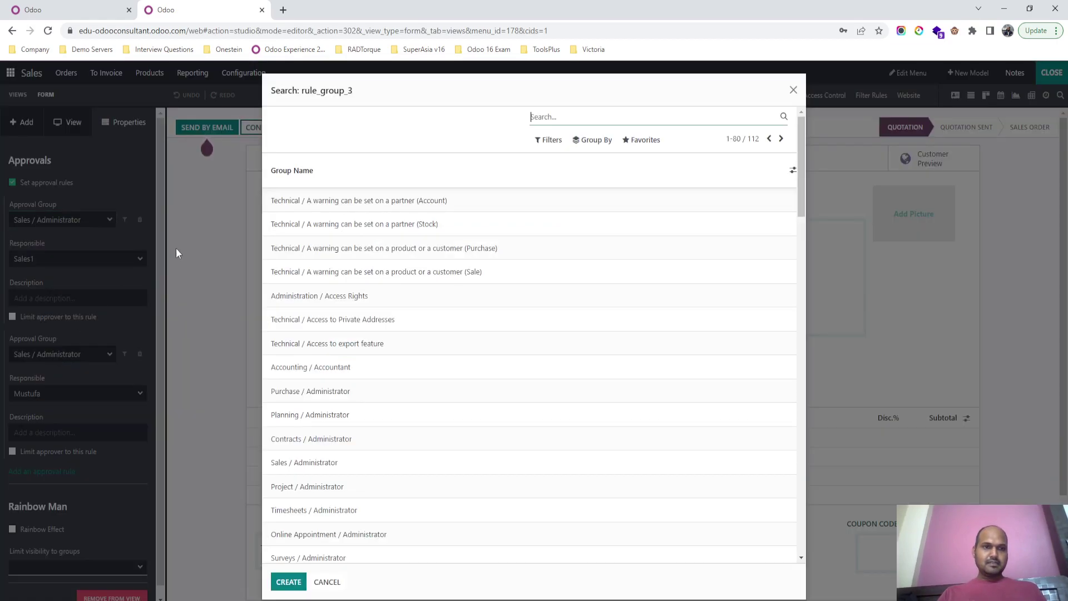
pyautogui.write('sales')
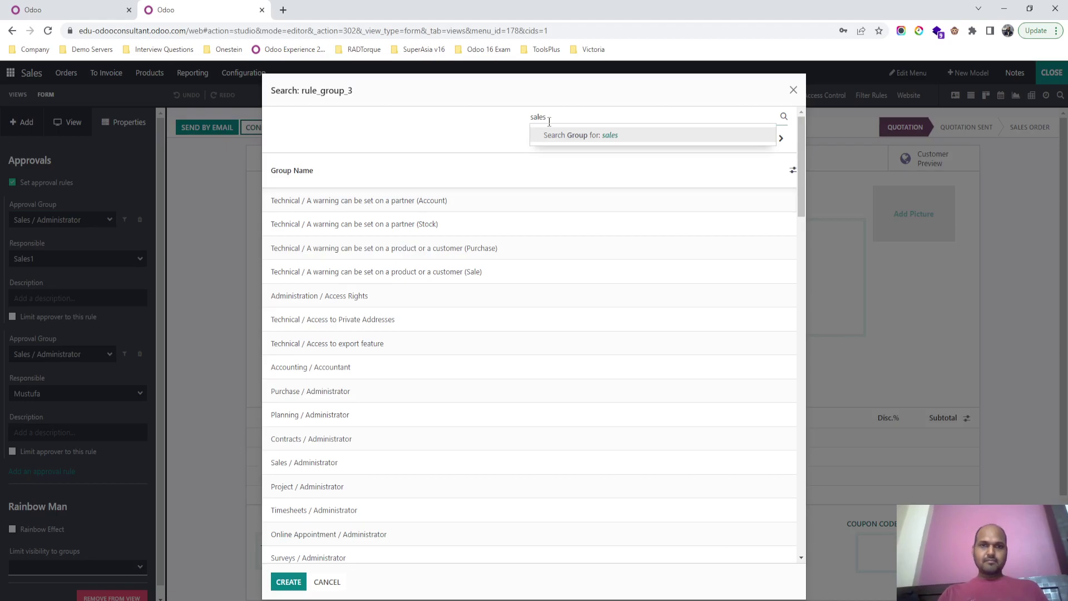
pyautogui.press('Return')
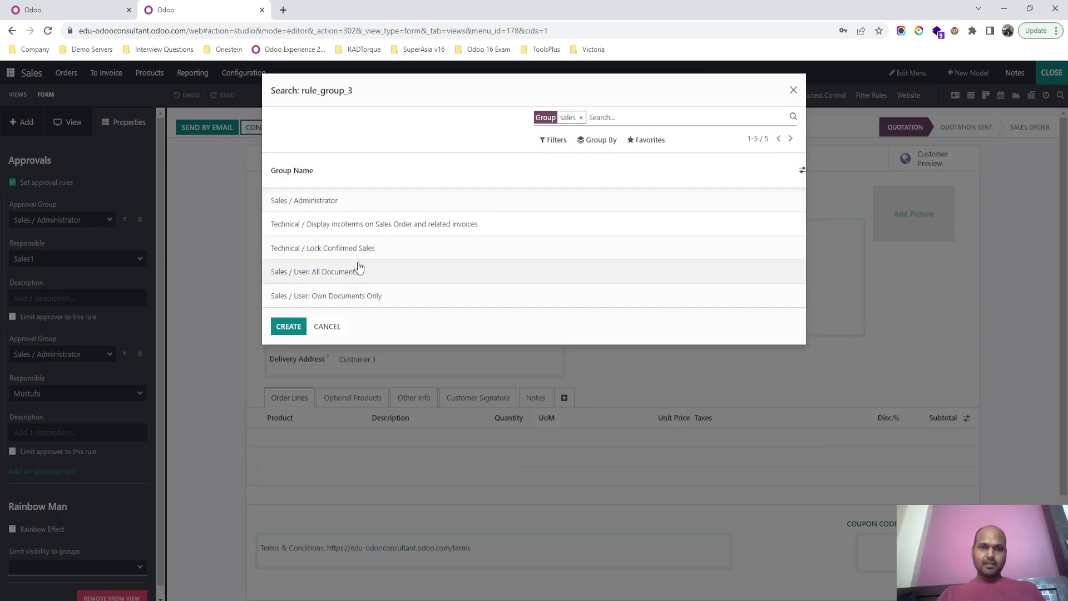
pyautogui.click(354, 296)
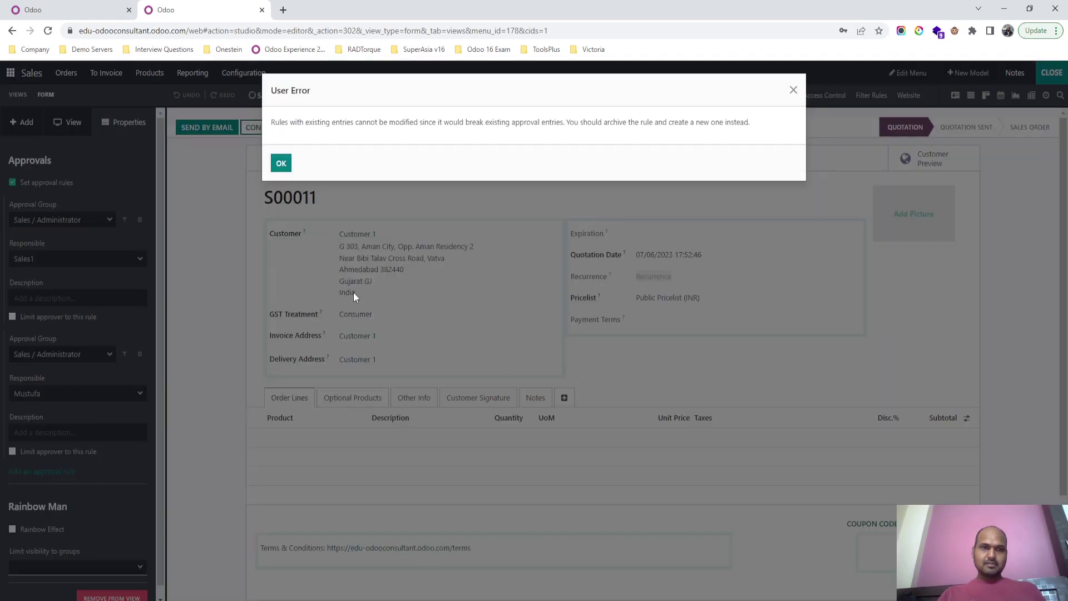
pyautogui.click(281, 164)
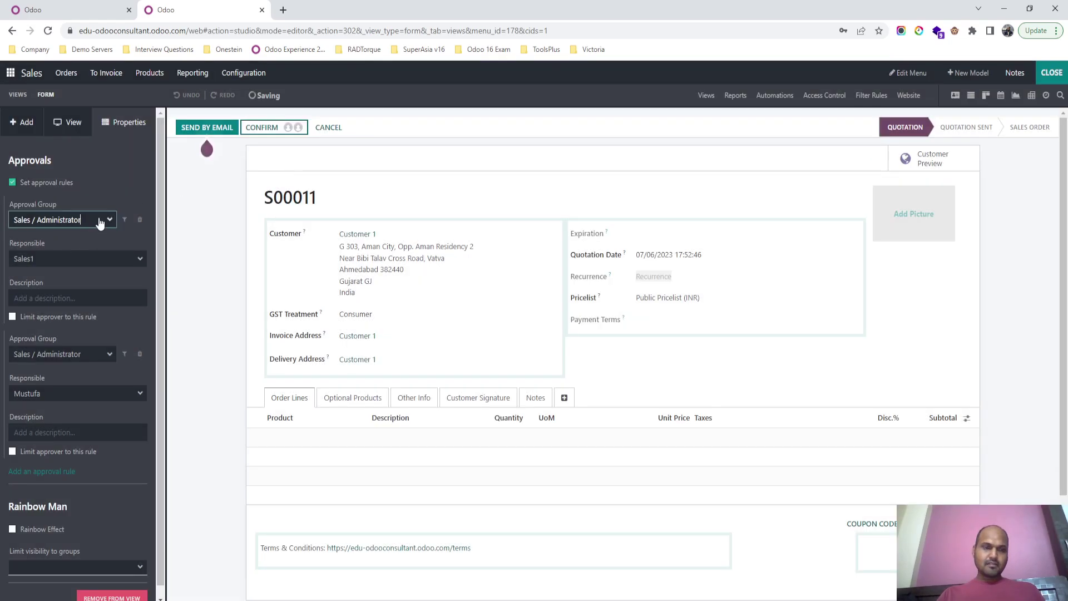
pyautogui.click(88, 261)
pyautogui.click(88, 260)
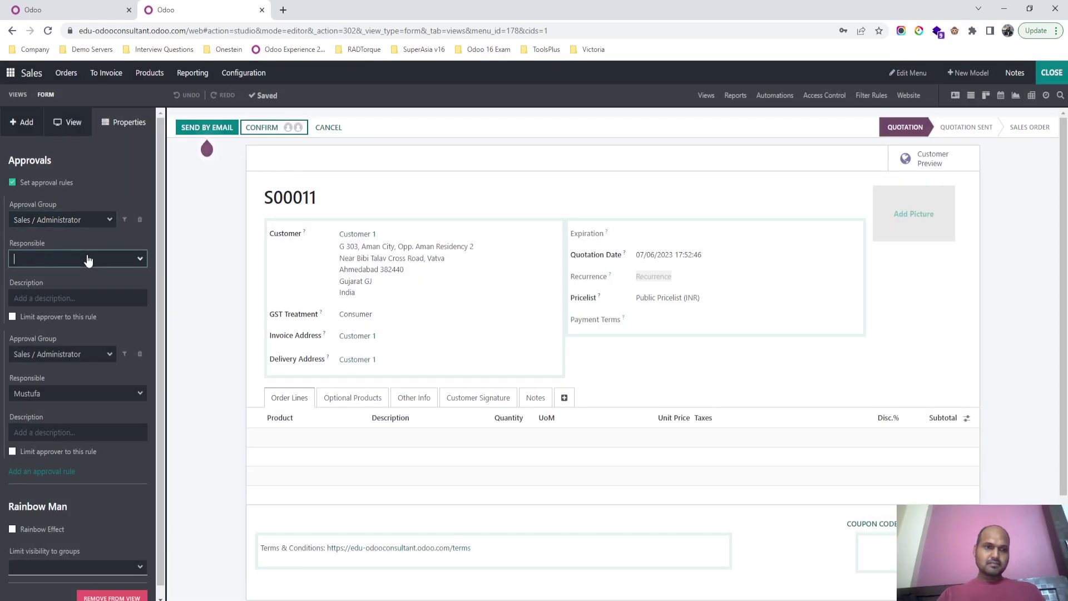
pyautogui.click(99, 225)
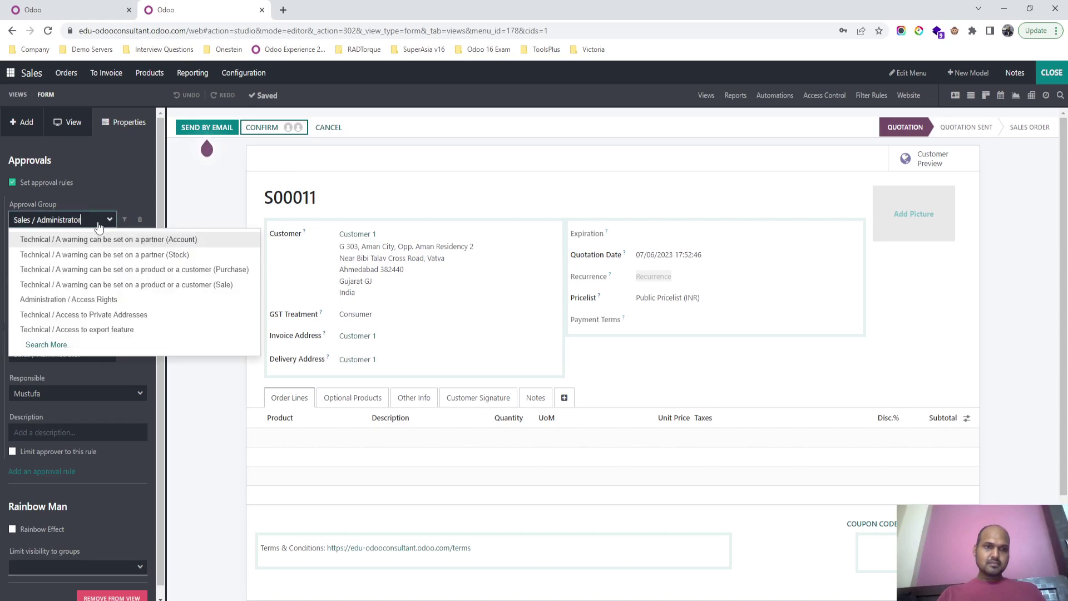
pyautogui.click(84, 345)
pyautogui.write('sales')
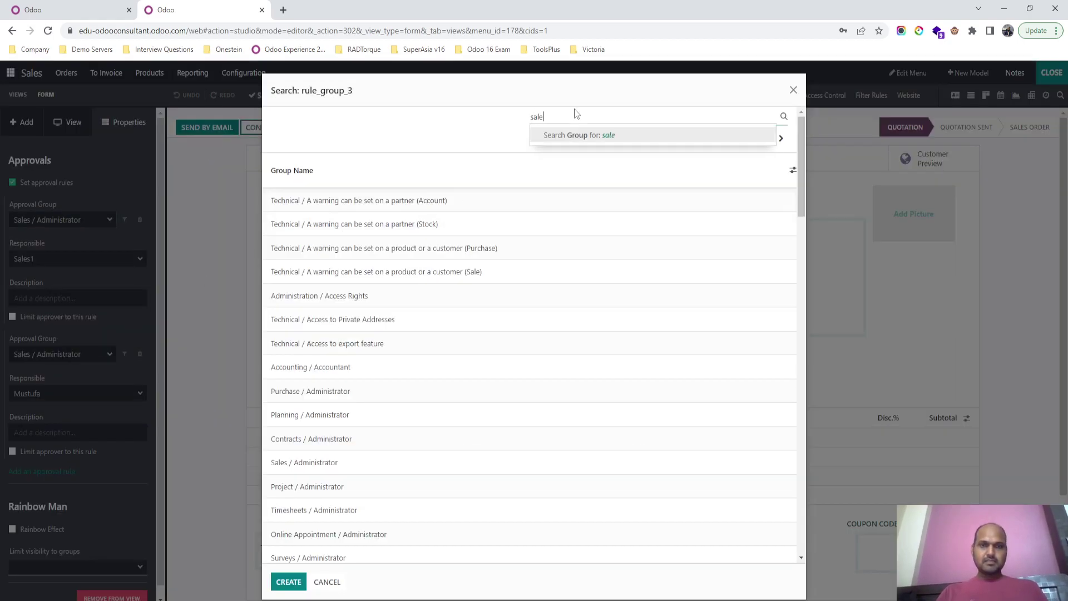
pyautogui.press('Return')
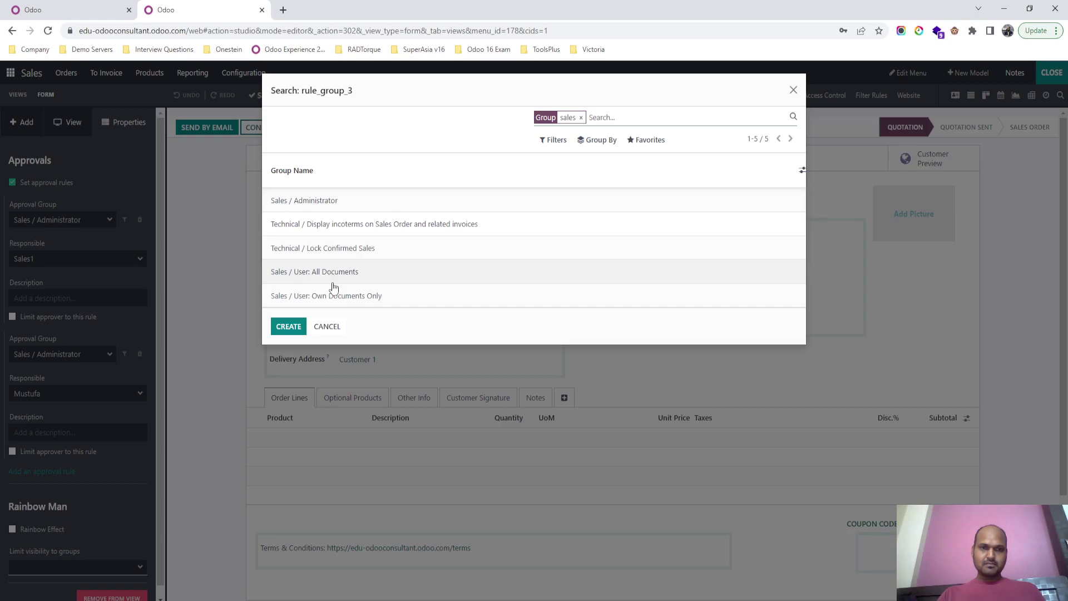
pyautogui.click(337, 297)
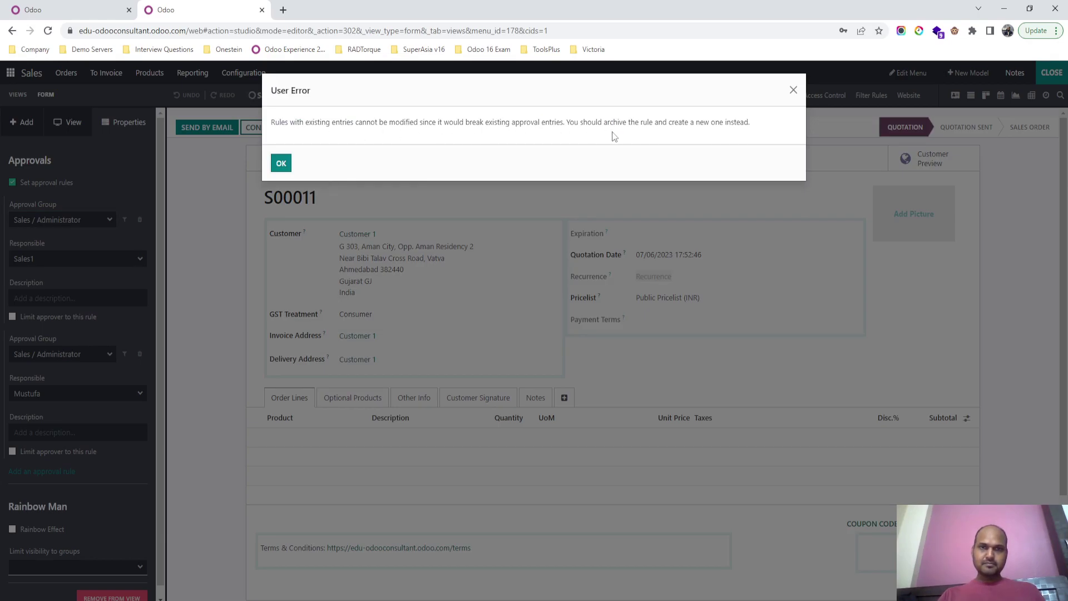
pyautogui.click(284, 165)
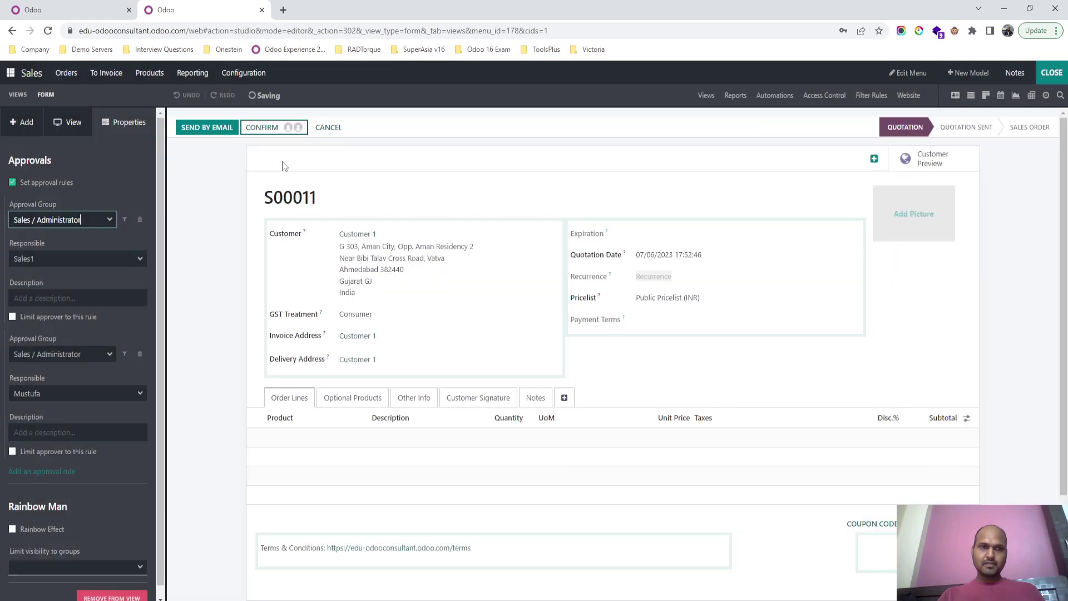
# Step: Delete the first approval rule and add a new rule for group Sales / User: Own Documents Only
pyautogui.click(140, 220)
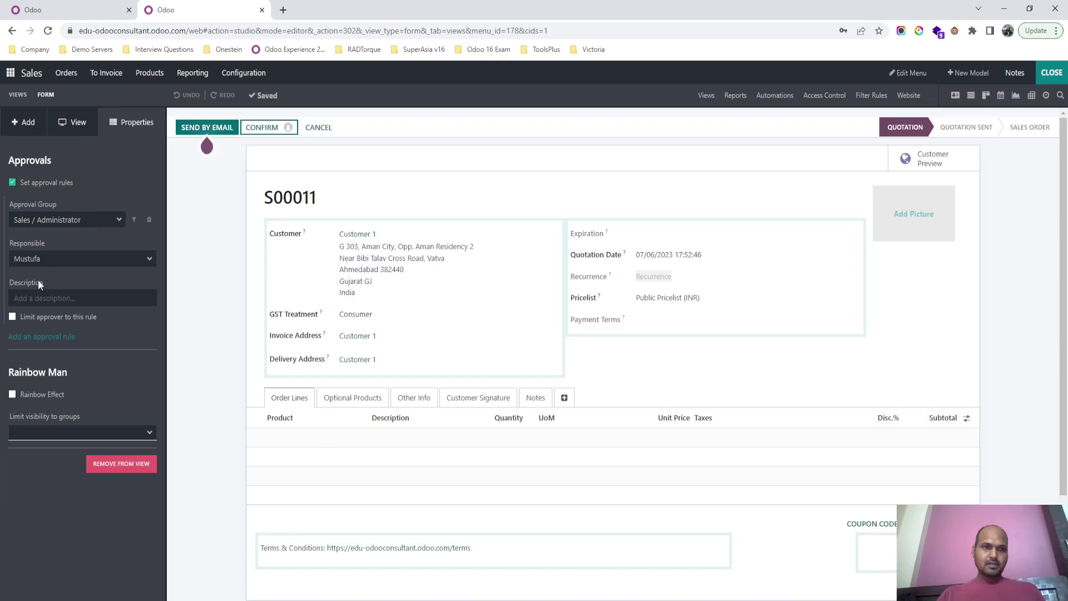
pyautogui.click(61, 346)
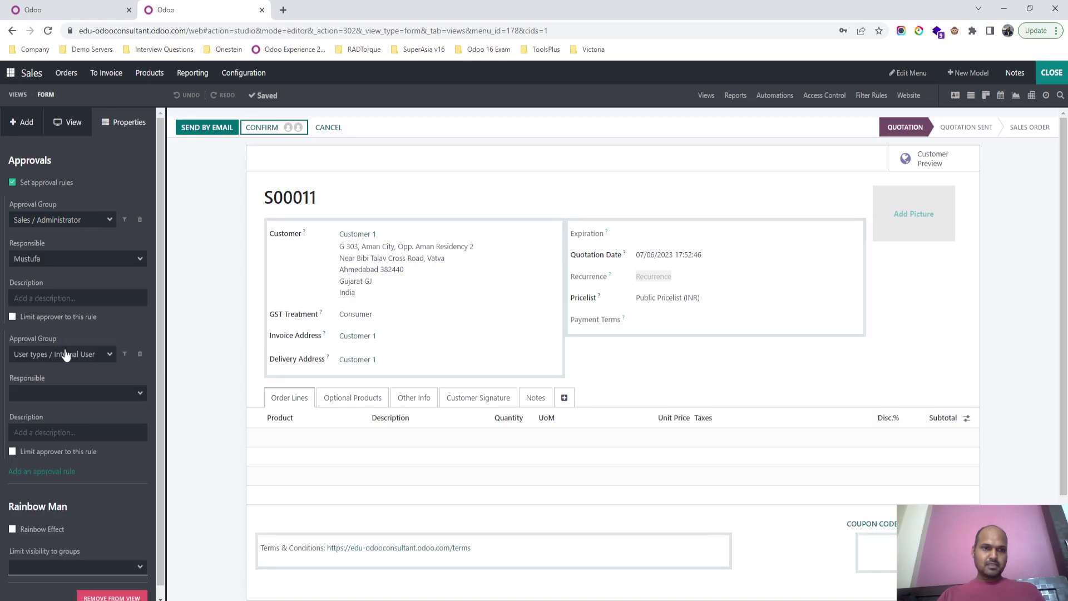
pyautogui.click(68, 361)
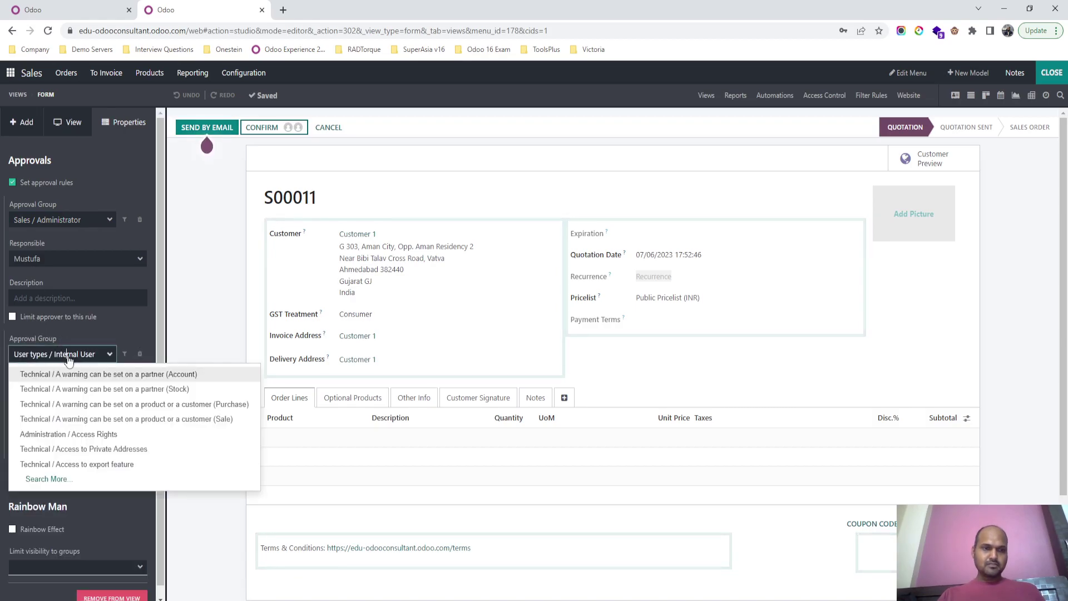
pyautogui.click(53, 481)
pyautogui.write('sales')
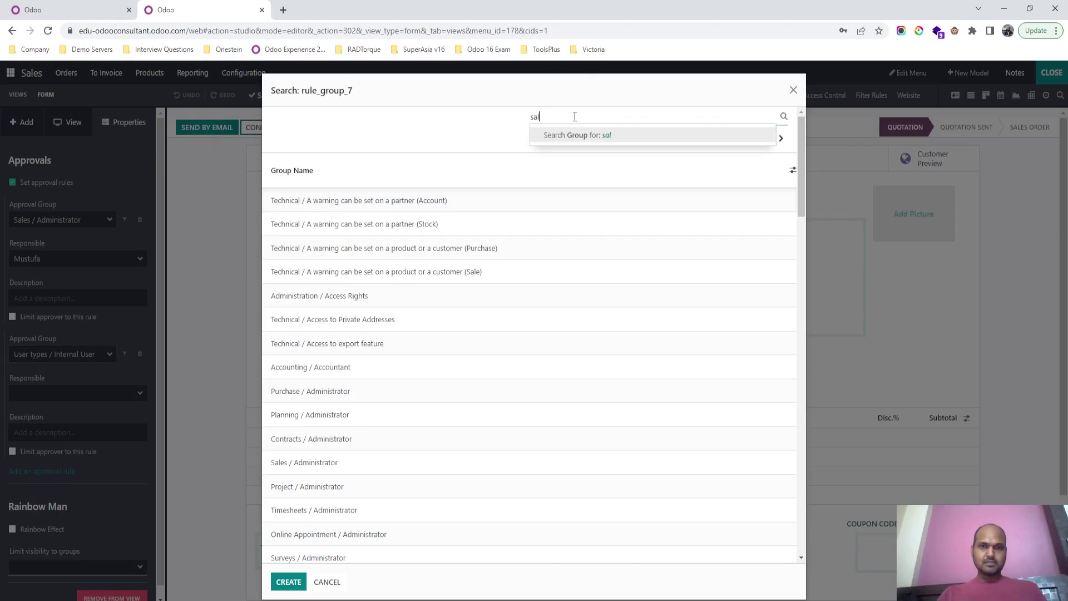
pyautogui.press('Return')
pyautogui.click(361, 295)
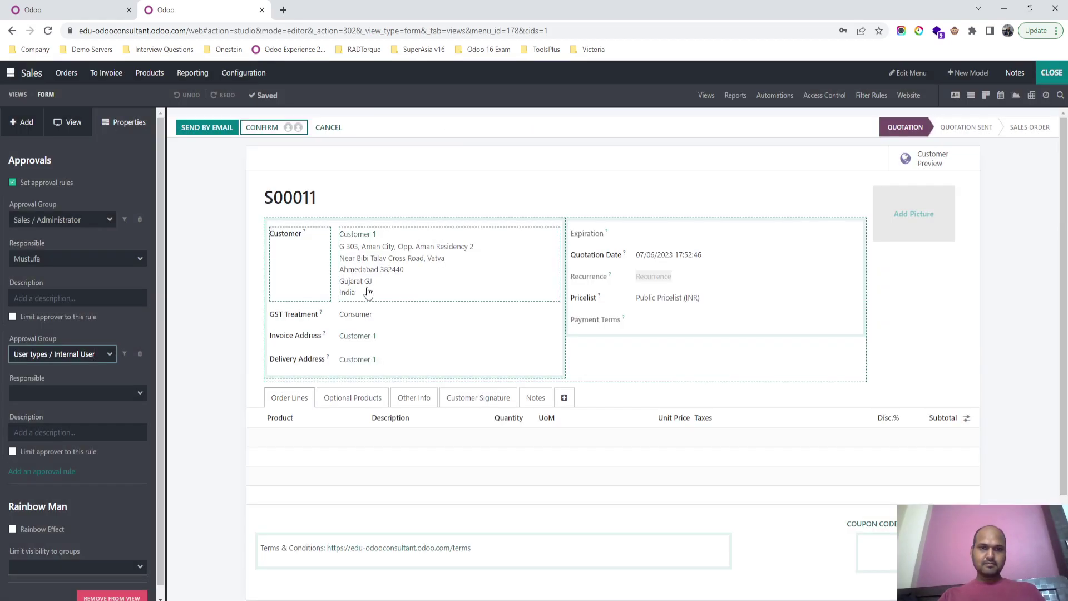
# Step: Make Sales1 responsible, describe the rule 'Sales User Approval', limit the approver, and exit Studio
pyautogui.click(86, 396)
pyautogui.write('sa')
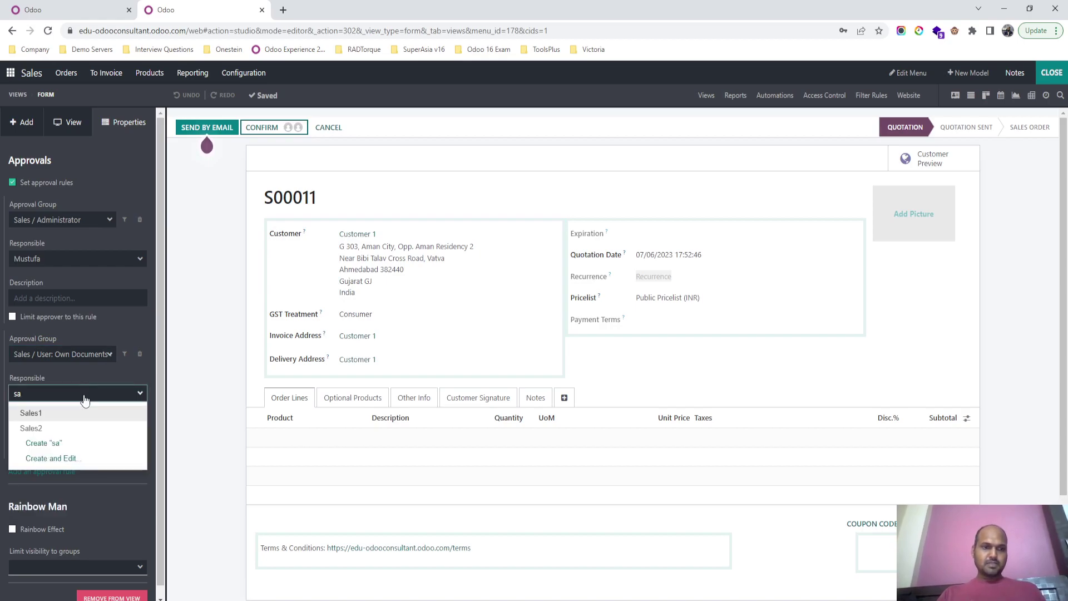
pyautogui.click(81, 413)
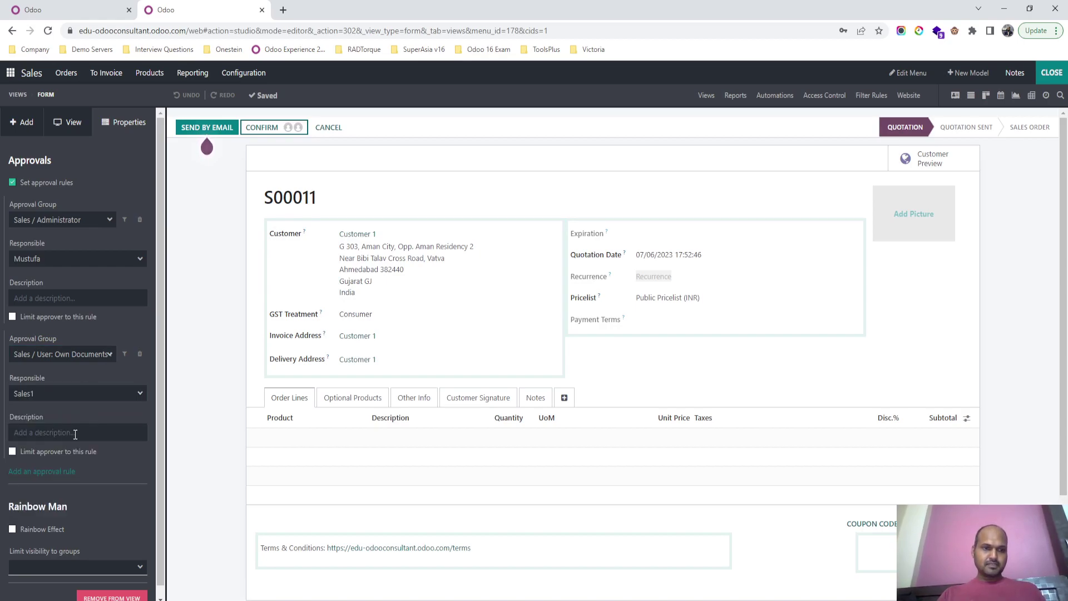
pyautogui.click(75, 432)
pyautogui.write('Sales ')
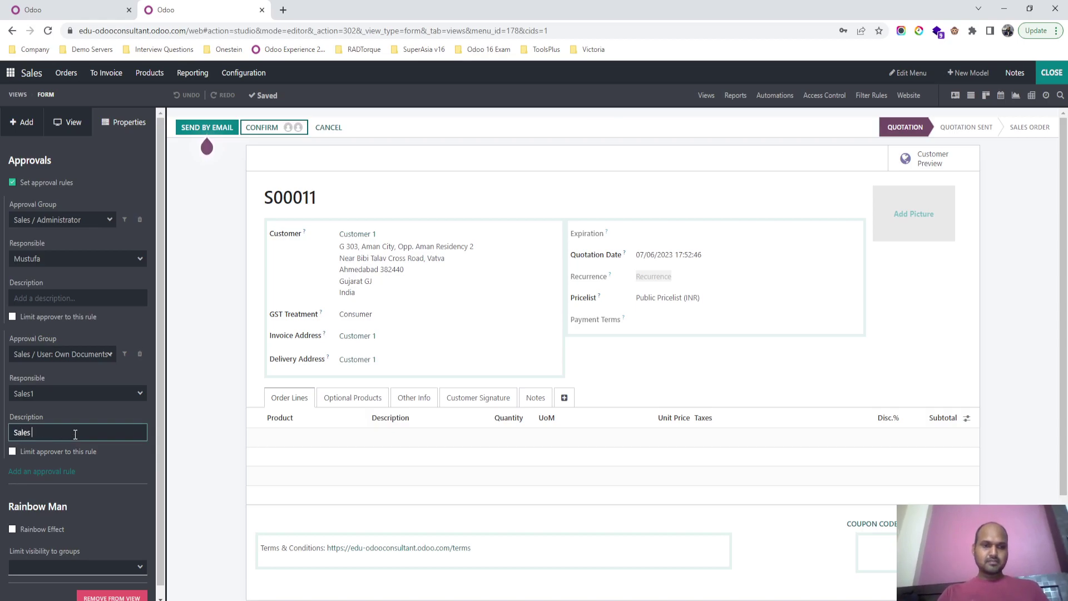
pyautogui.write('User Approval')
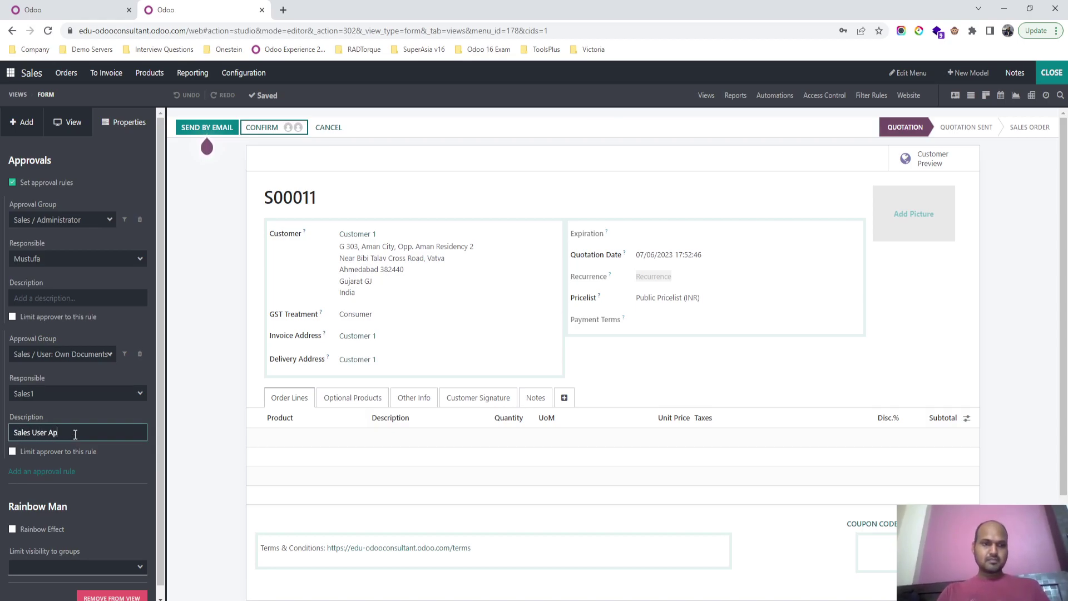
pyautogui.click(69, 451)
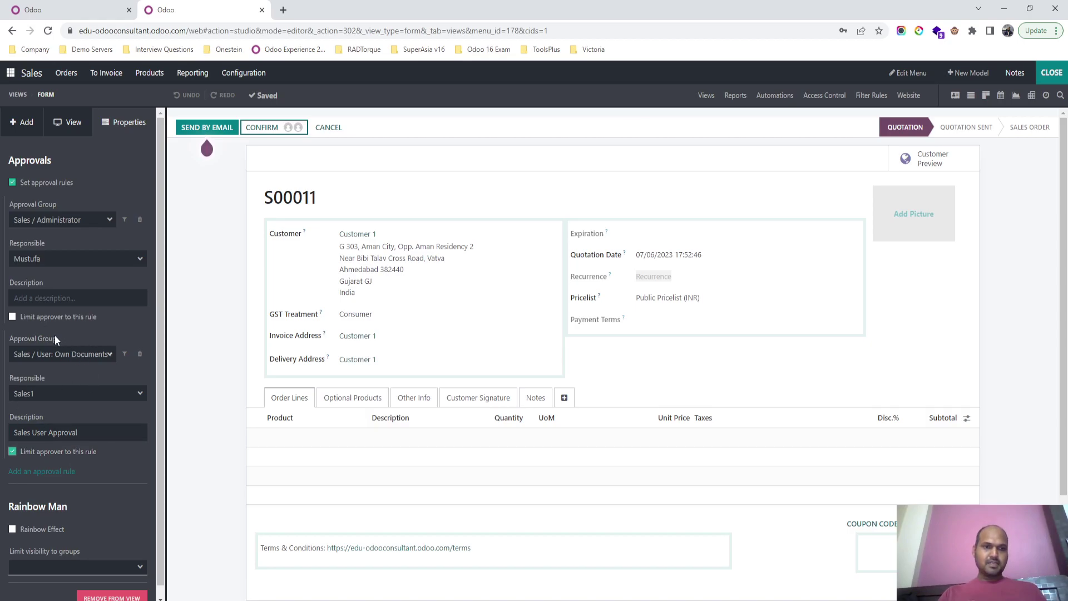
pyautogui.click(1051, 75)
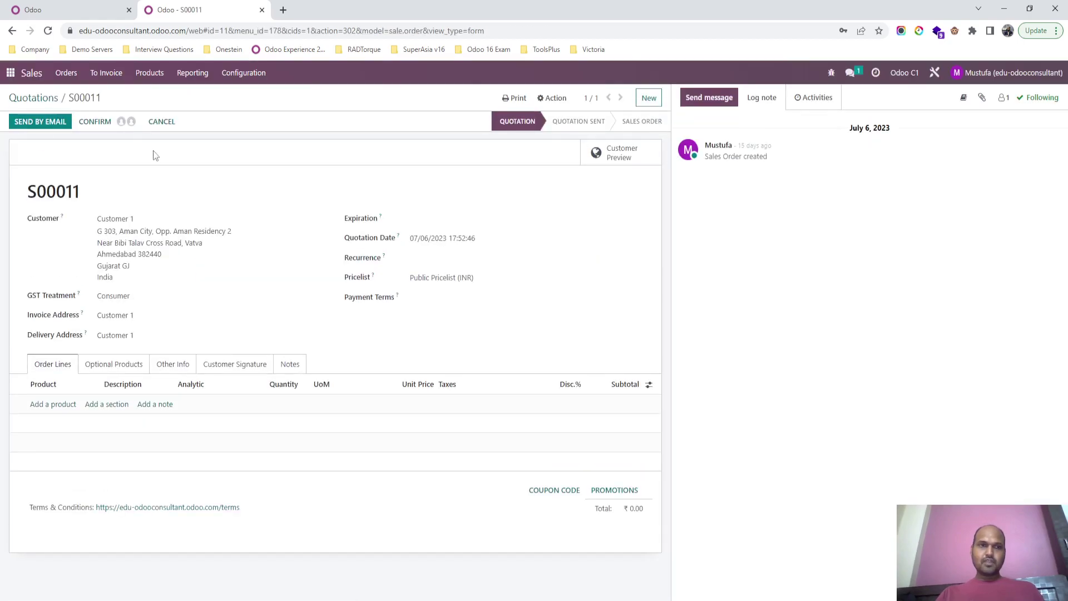
# Step: Check the quotation's pending approvals, then open the sales test user's settings form from Users
pyautogui.click(130, 122)
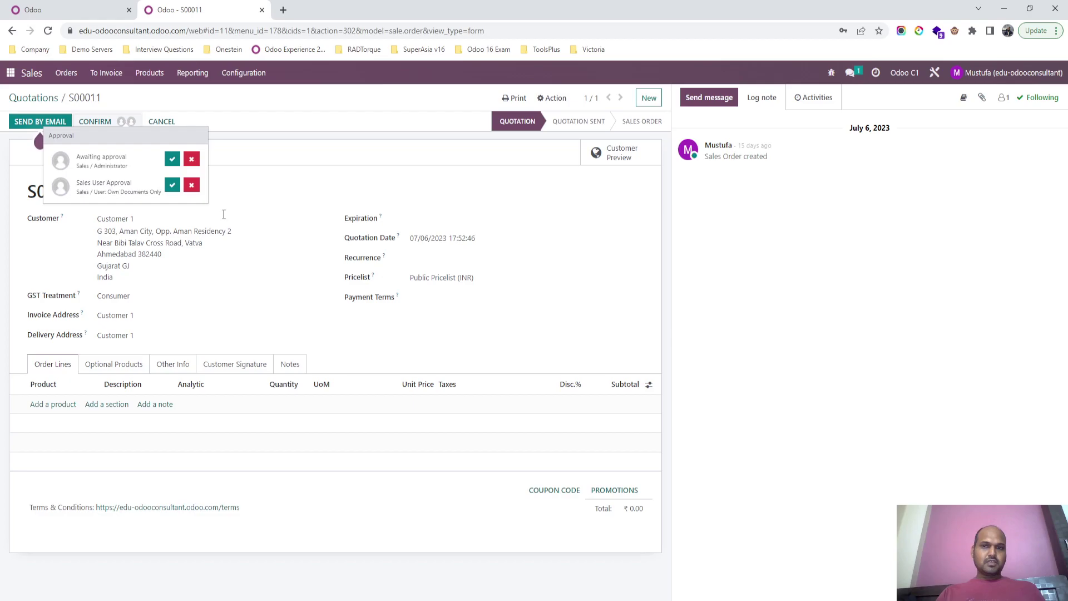
pyautogui.click(310, 164)
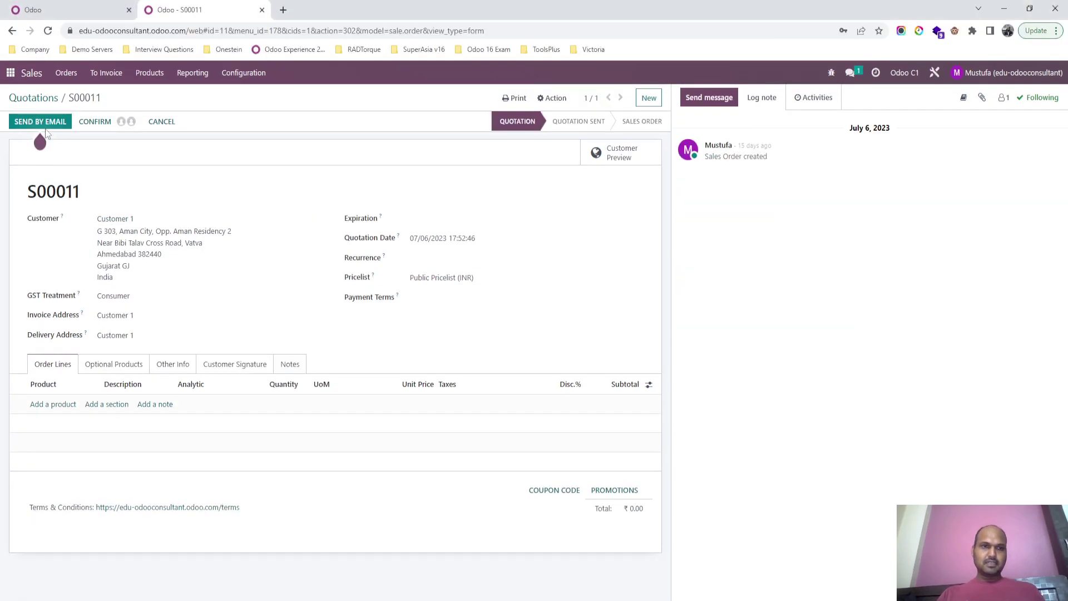
pyautogui.hotkey('alt', 'h')
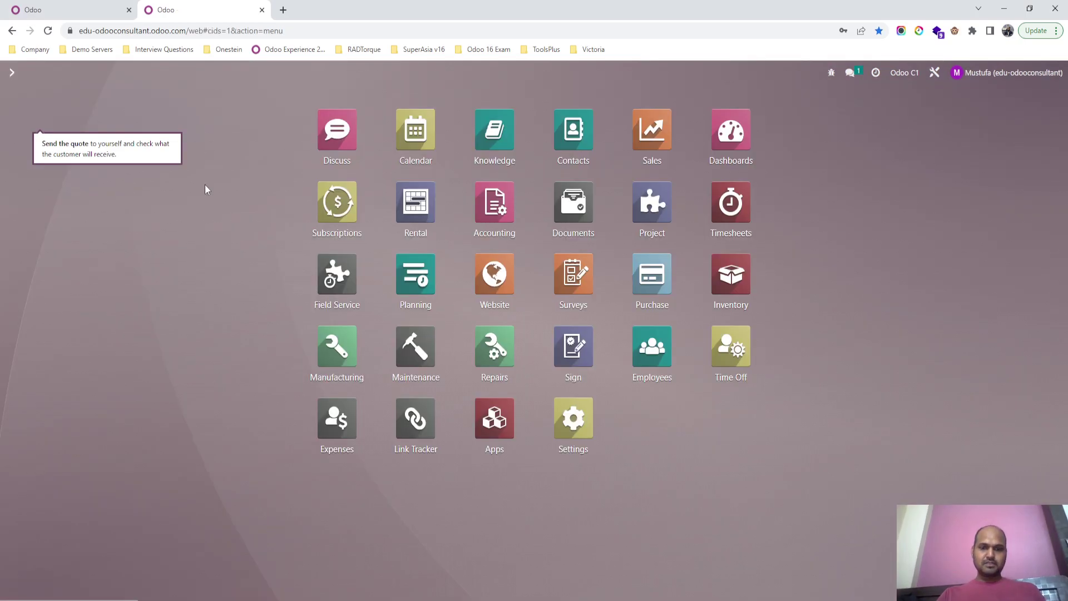
pyautogui.write('user')
pyautogui.press('Escape')
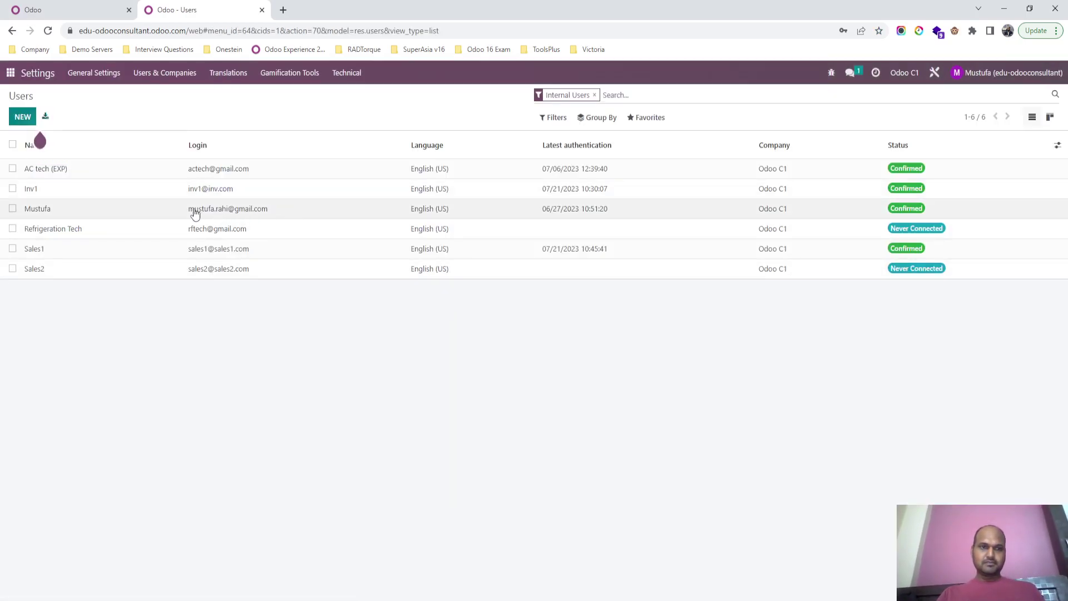
pyautogui.click(196, 248)
# Step: Choose User: Own Documents Only as the user's Sales access, save, and return to the apps menu
pyautogui.scroll(-3, 454, 384)
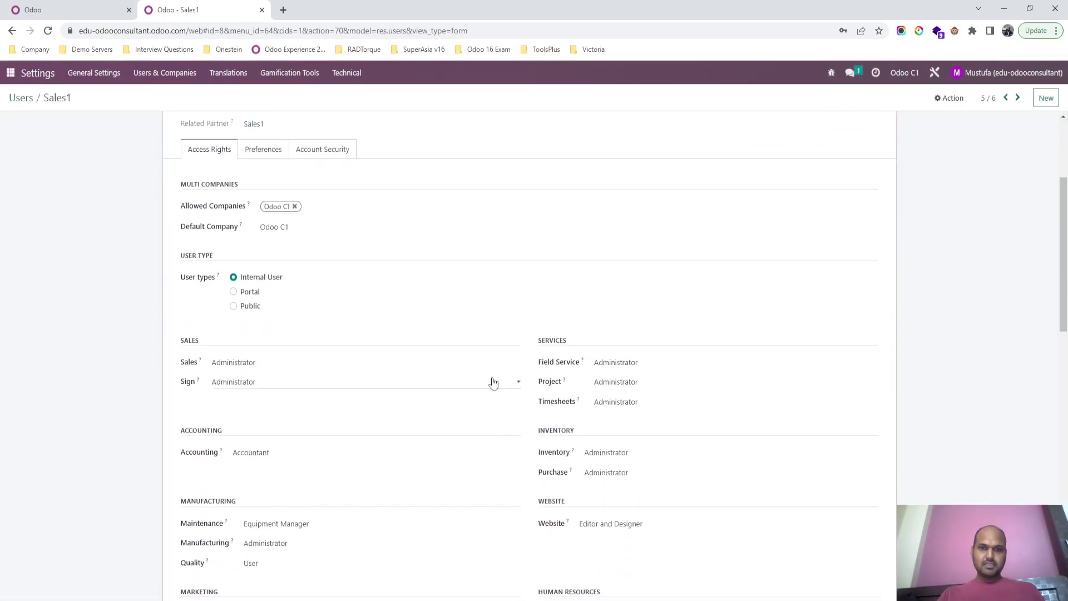
pyautogui.click(405, 362)
pyautogui.click(378, 383)
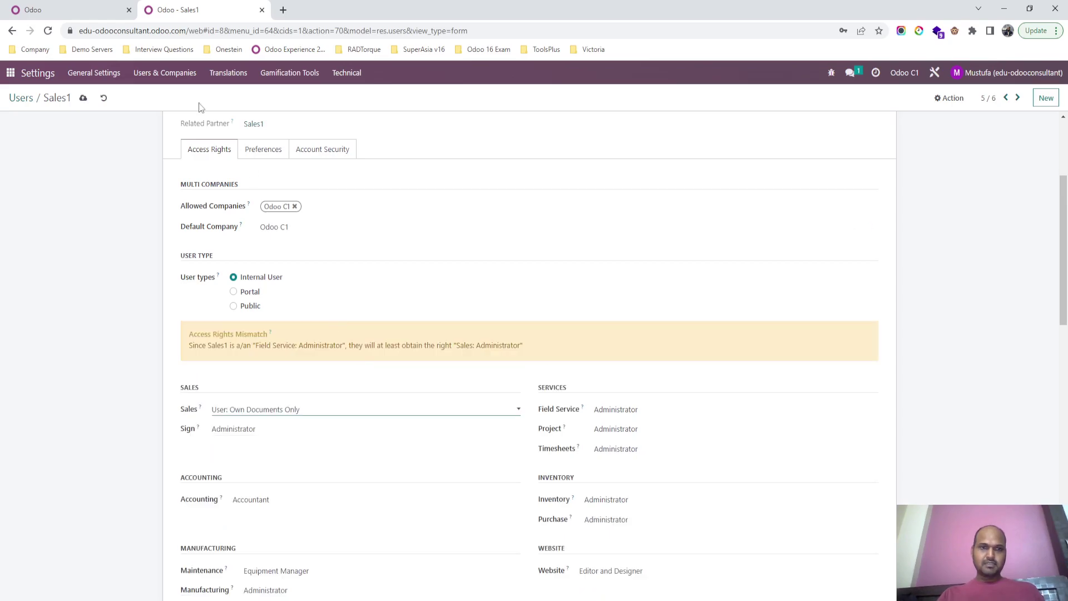
pyautogui.click(86, 98)
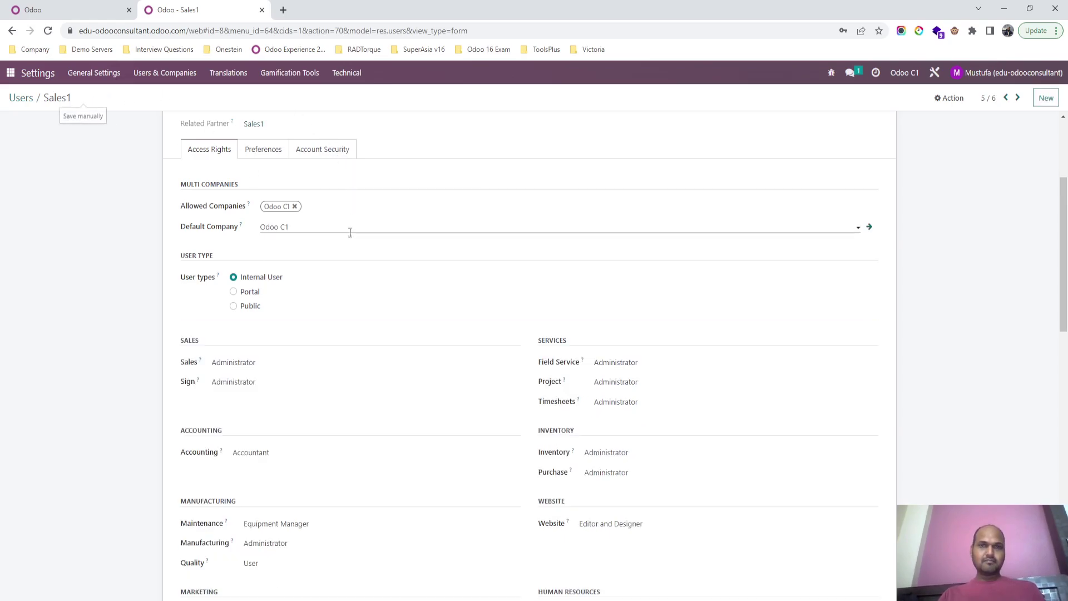
pyautogui.click(11, 74)
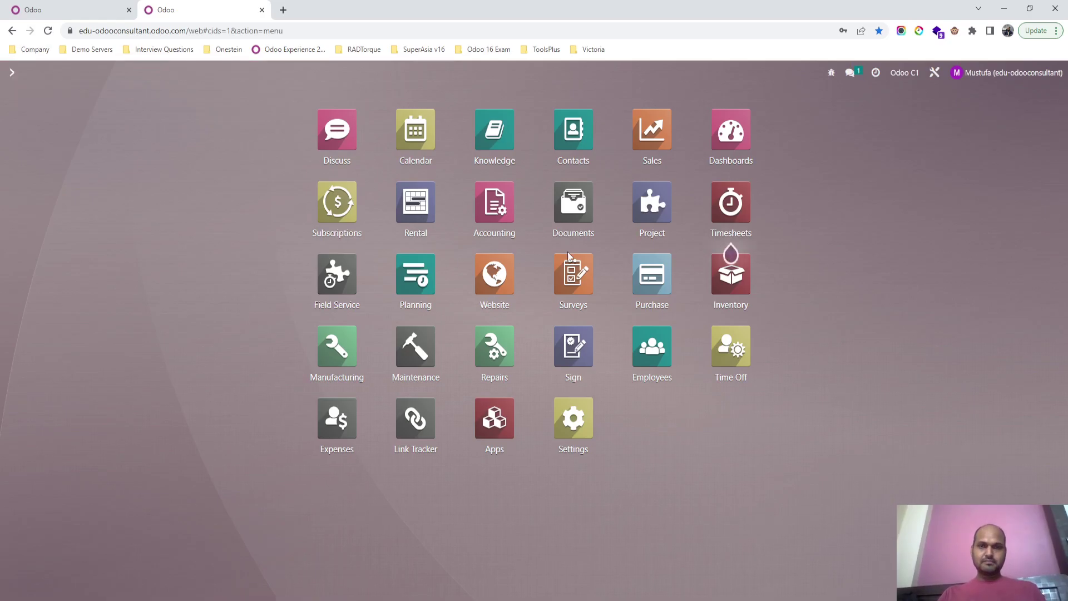
# Step: In the sales user's window, create and save a quotation for Customer 3 with a Cookies line
pyautogui.hotkey('alt', 'Tab')
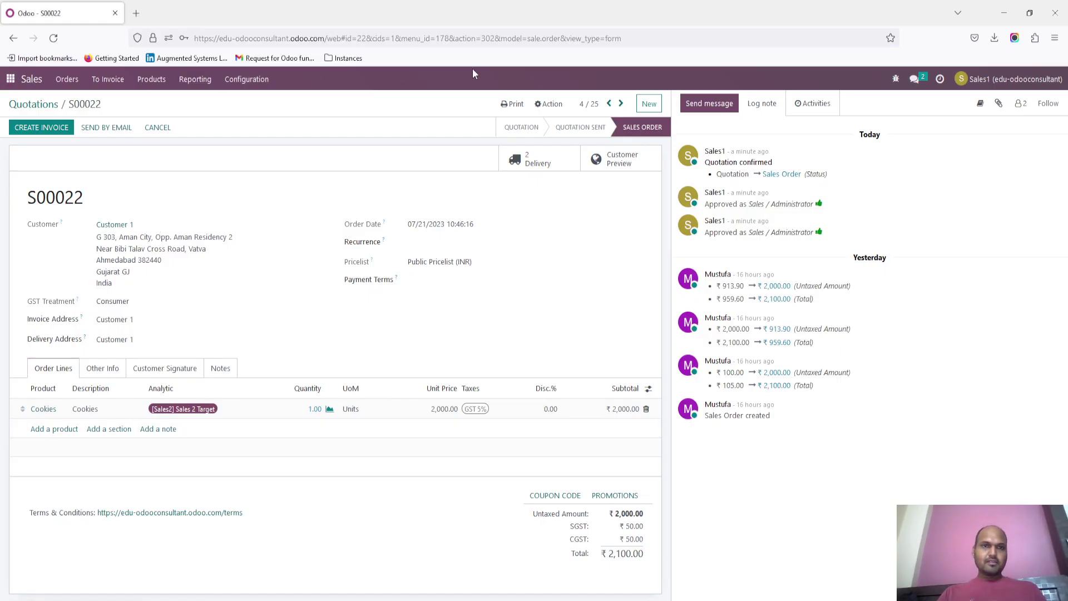
pyautogui.click(646, 103)
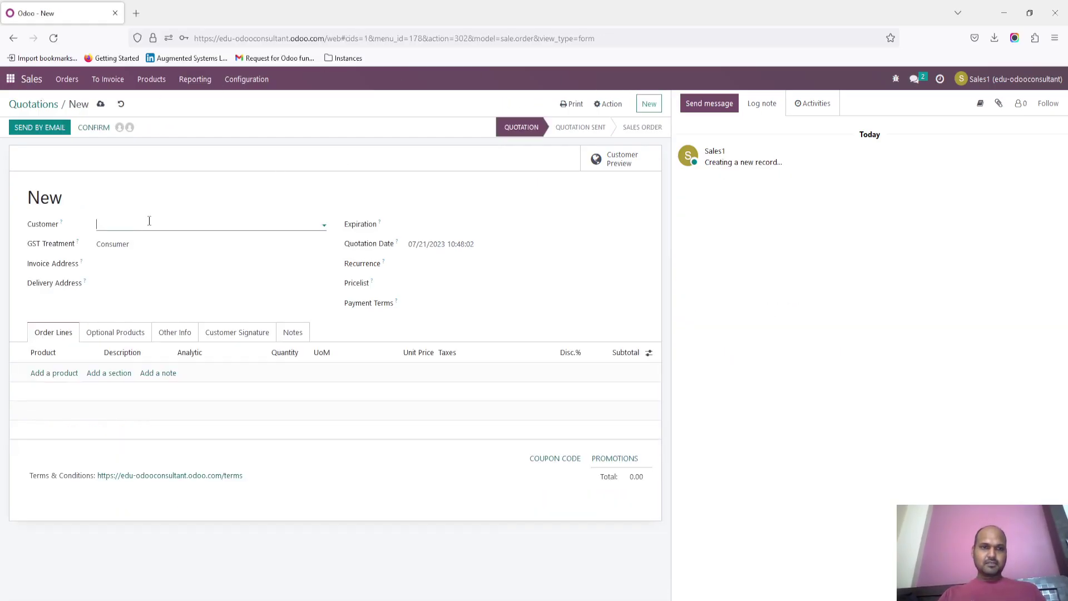
pyautogui.click(149, 221)
pyautogui.press('Return')
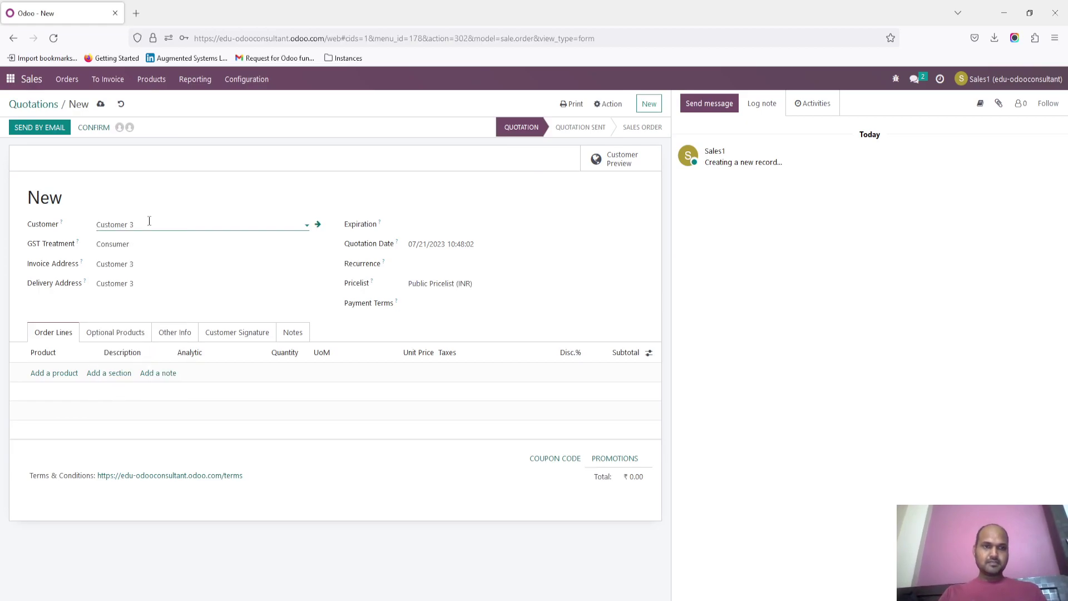
pyautogui.click(71, 374)
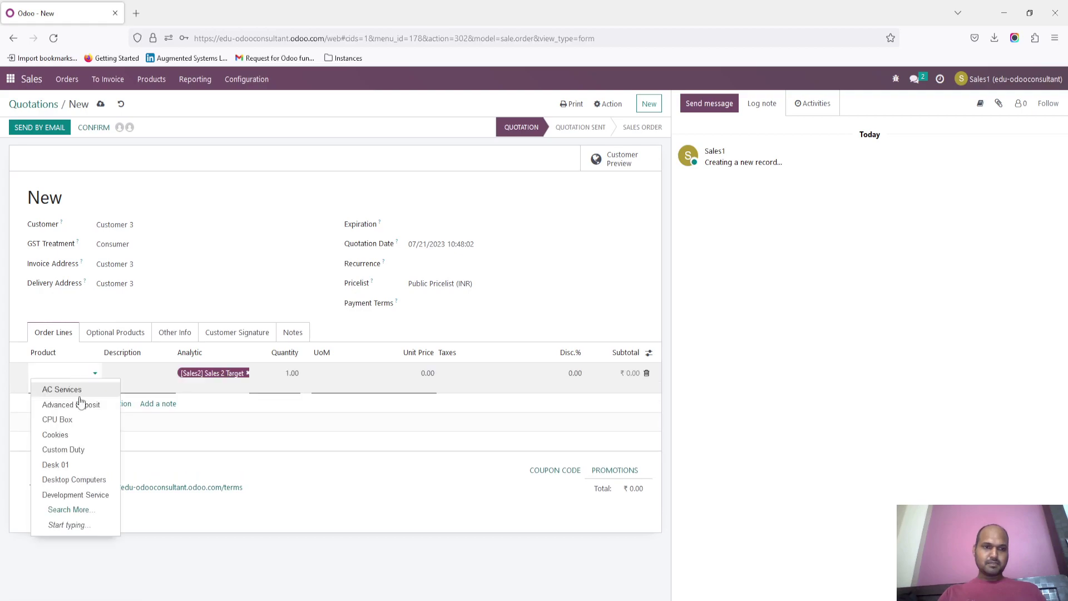
pyautogui.click(81, 434)
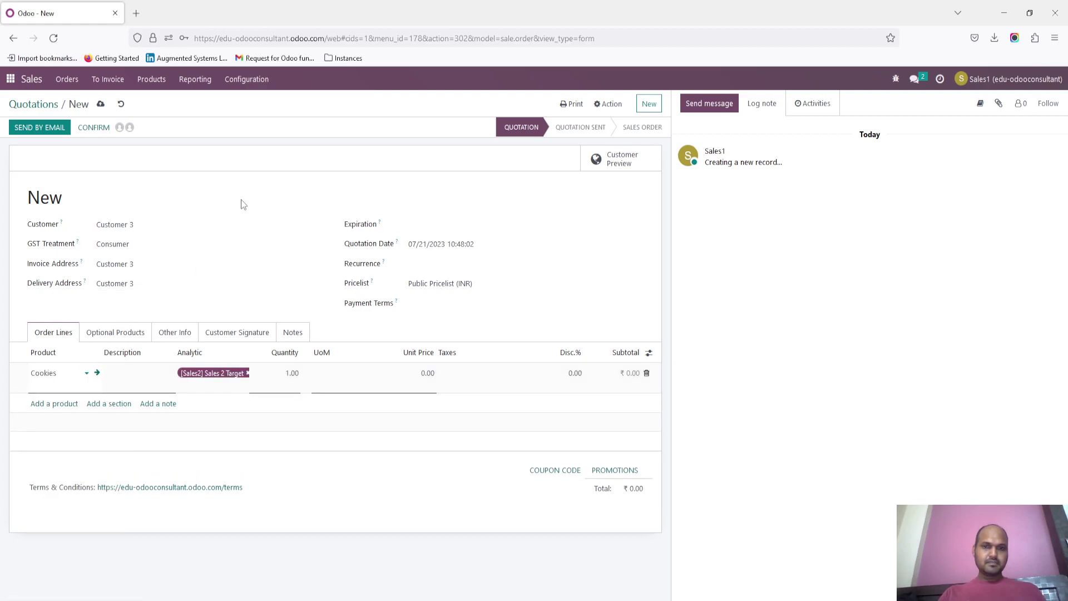
pyautogui.click(102, 107)
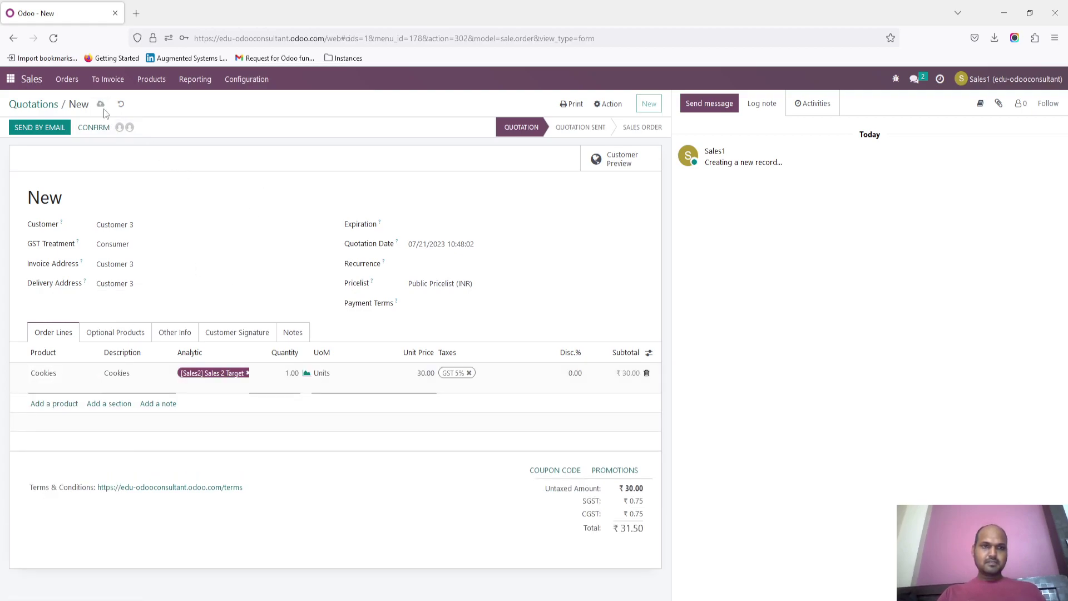
# Step: Leave only the Sales User approval on the quotation, revoking the Sales Administrator one after the single-approval error
pyautogui.click(121, 127)
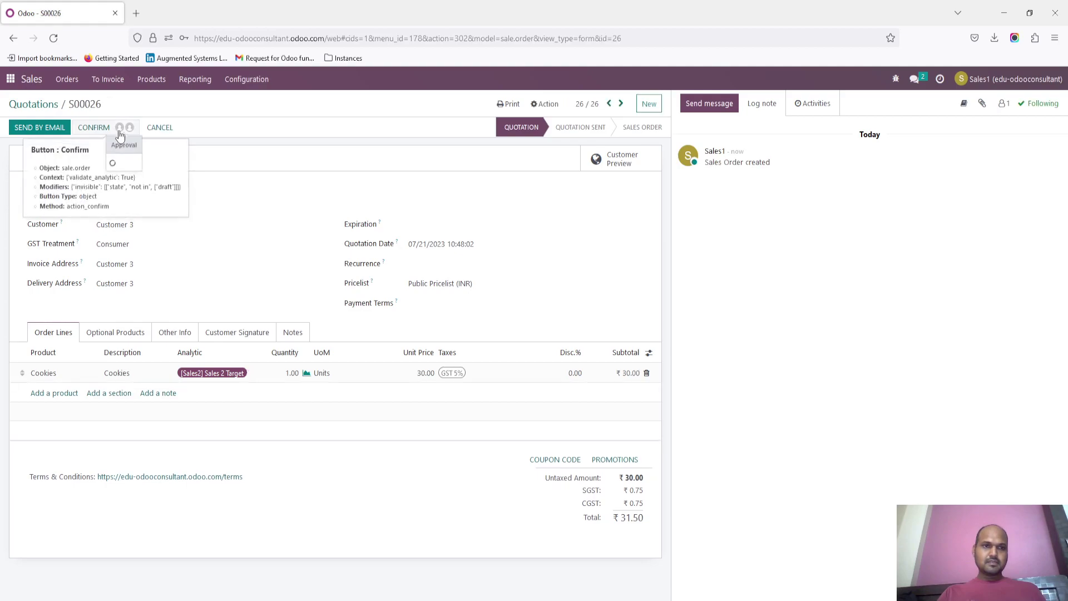
pyautogui.click(171, 168)
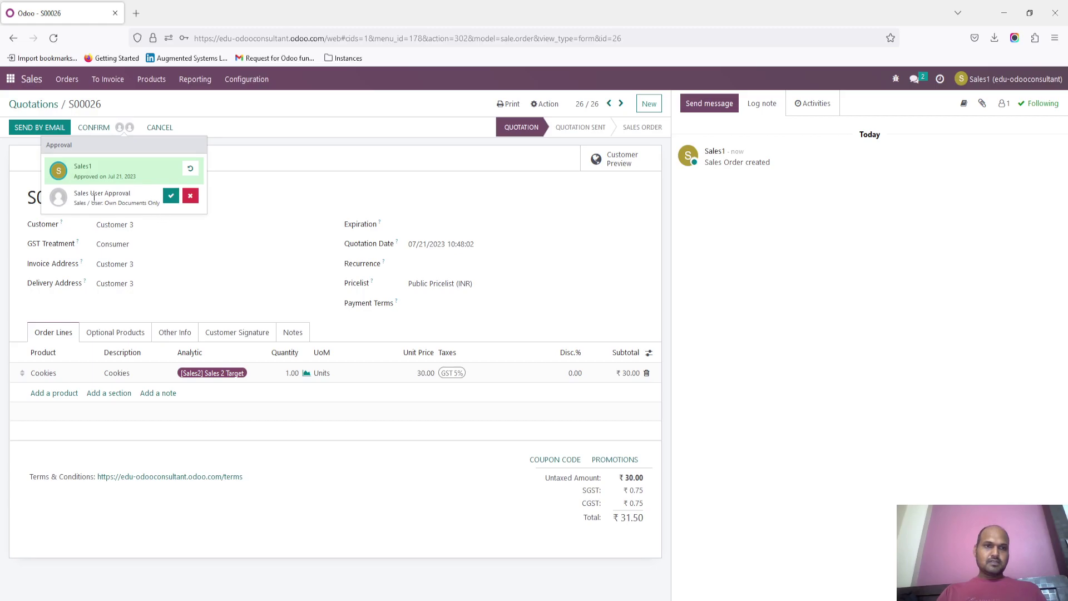
pyautogui.click(171, 197)
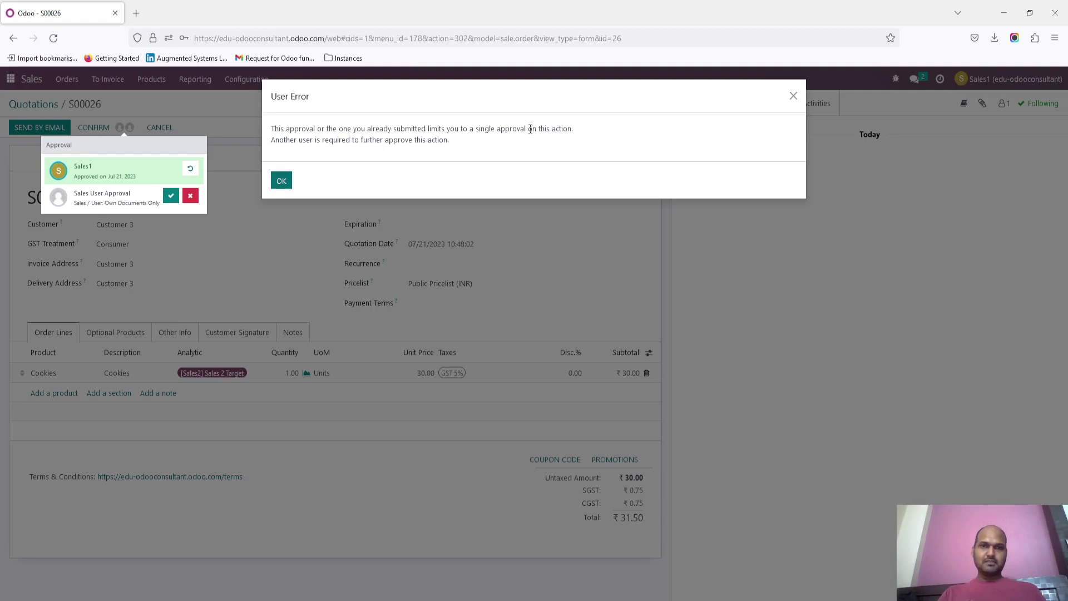
pyautogui.click(282, 181)
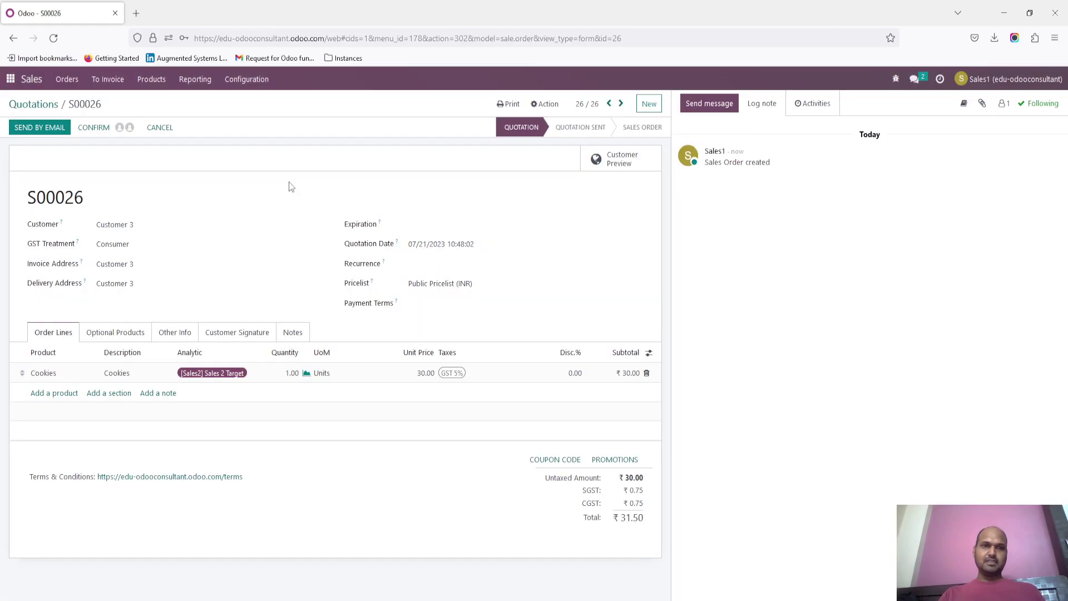
pyautogui.click(122, 127)
pyautogui.click(191, 168)
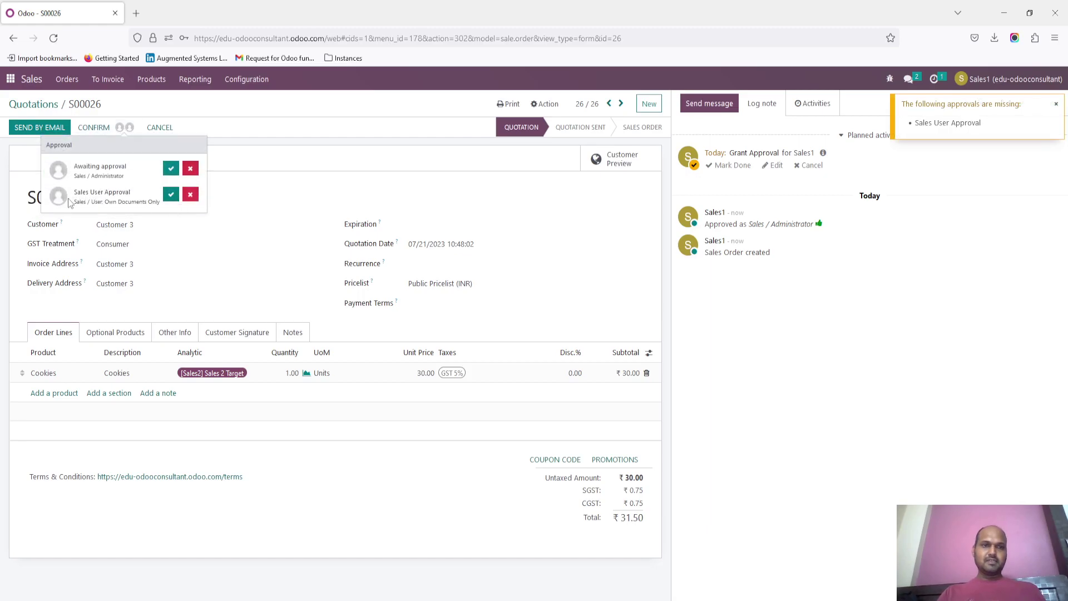
pyautogui.click(172, 197)
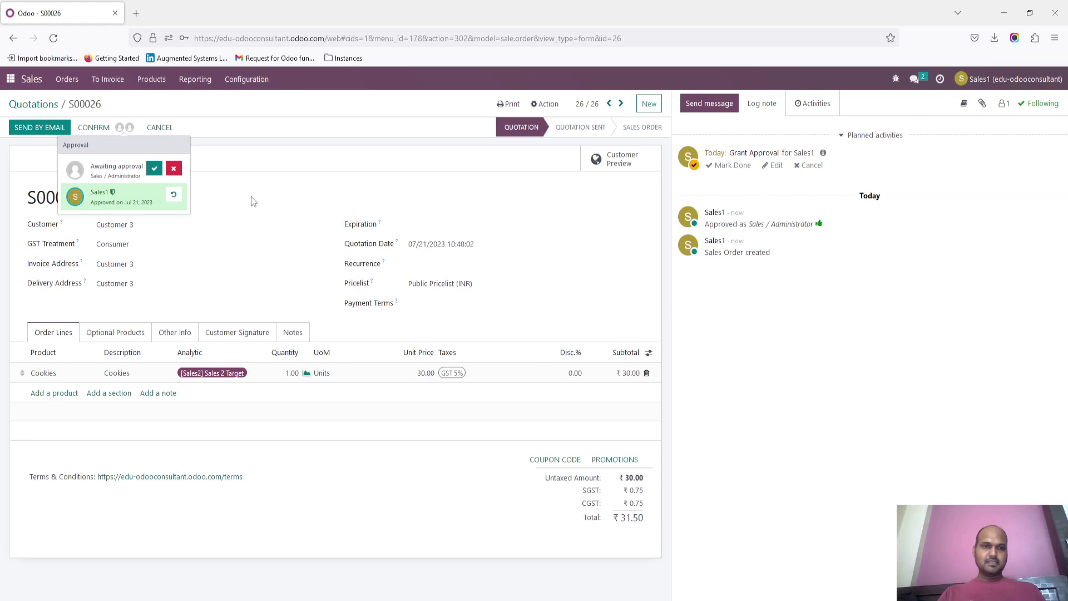
pyautogui.click(376, 192)
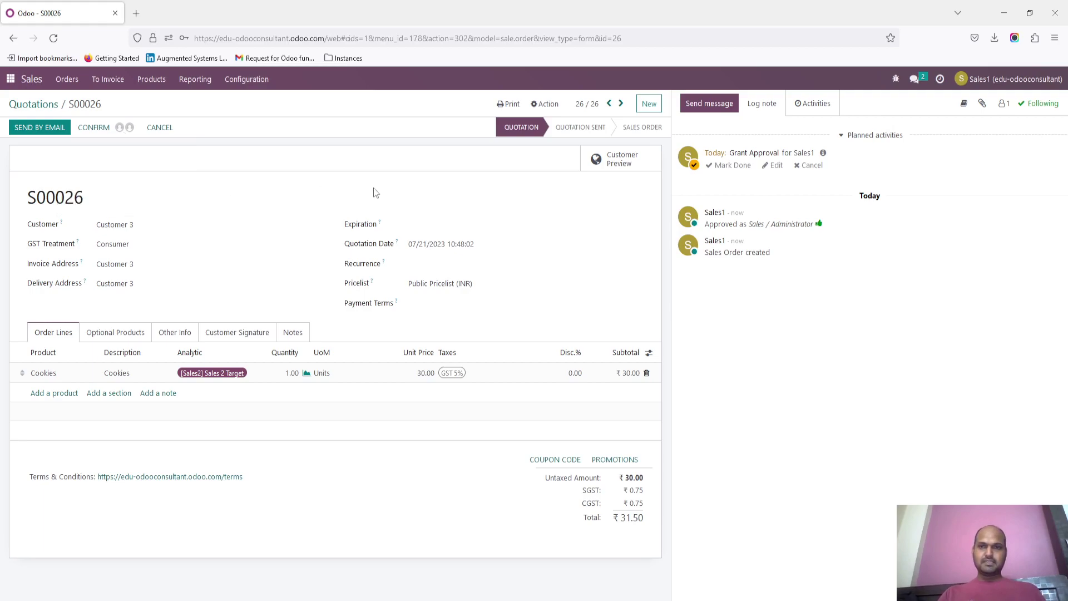
pyautogui.hotkey('alt', 'Tab')
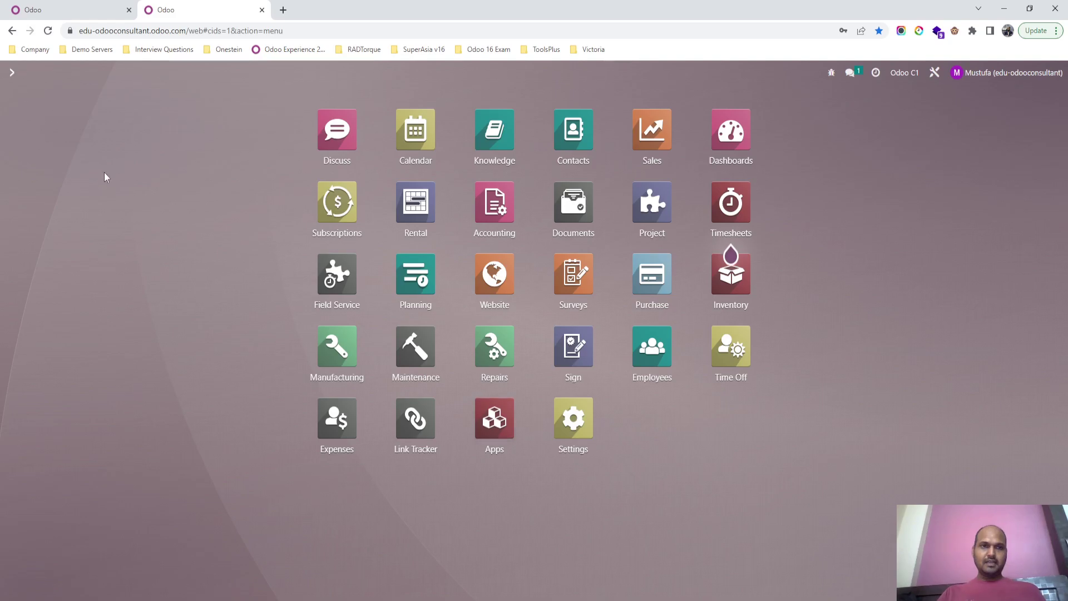
# Step: As administrator, open S00026 from all quotations and grant the Sales Administrator approval, then show Sales1's quotations list
pyautogui.click(681, 128)
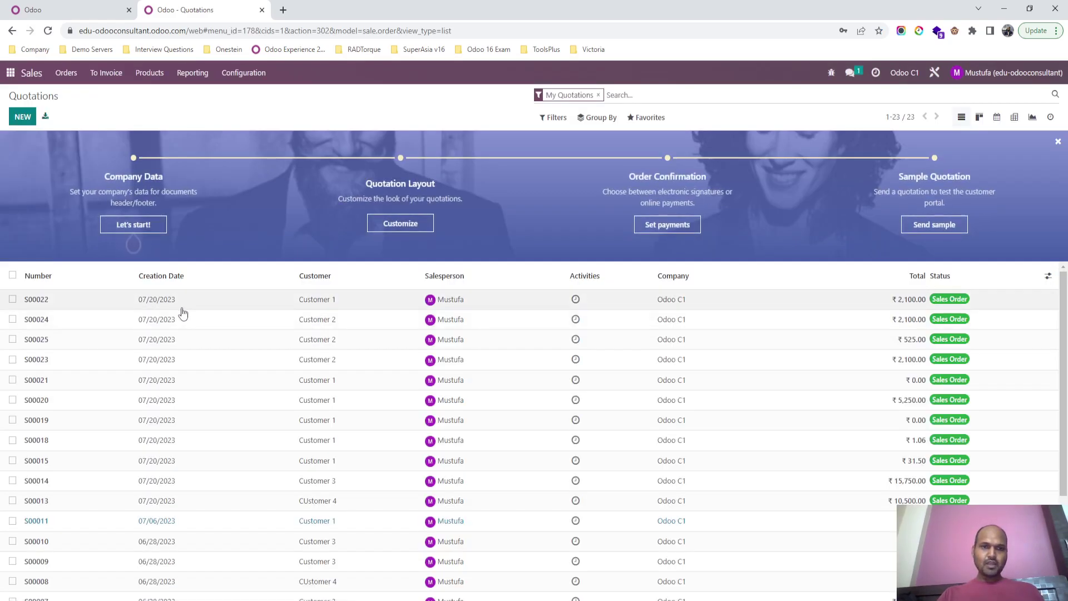
pyautogui.press('BackSpace')
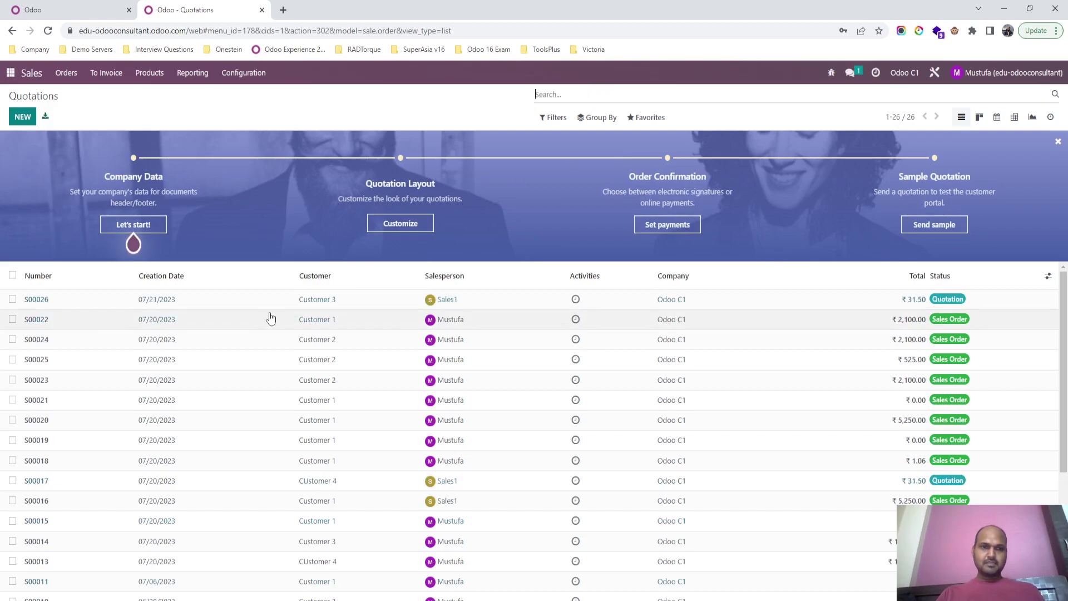
pyautogui.click(282, 305)
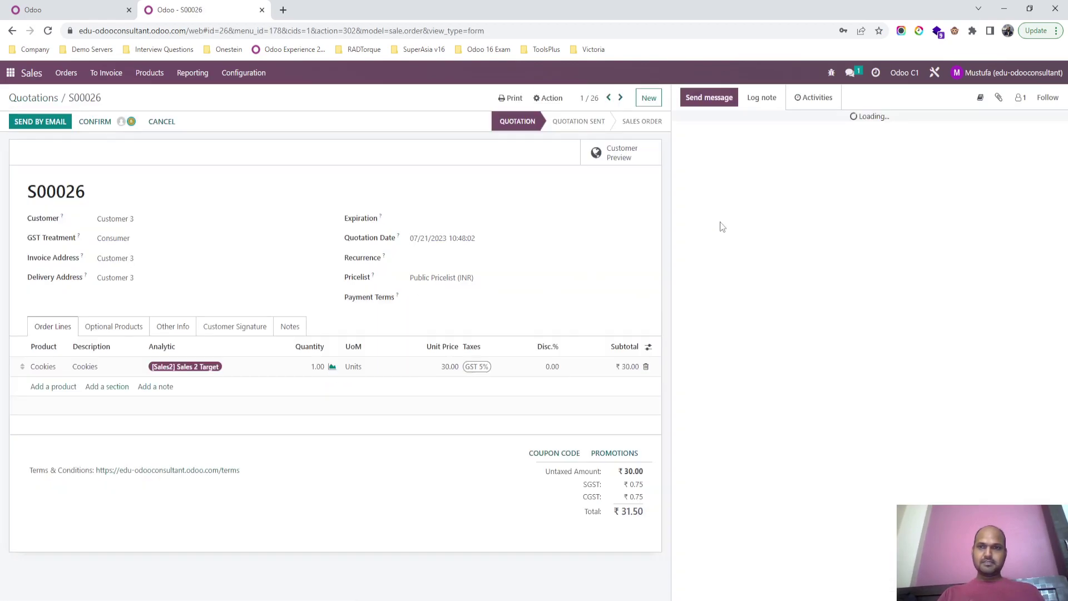
pyautogui.click(131, 122)
pyautogui.click(155, 161)
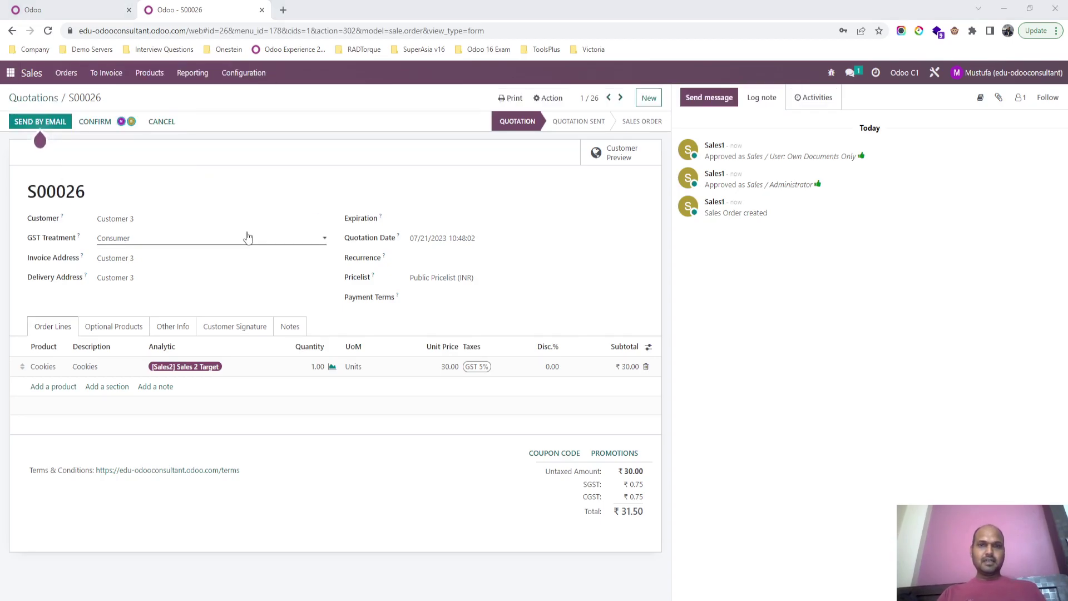
pyautogui.hotkey('alt', 'Tab')
pyautogui.hotkey('alt', 'Left')
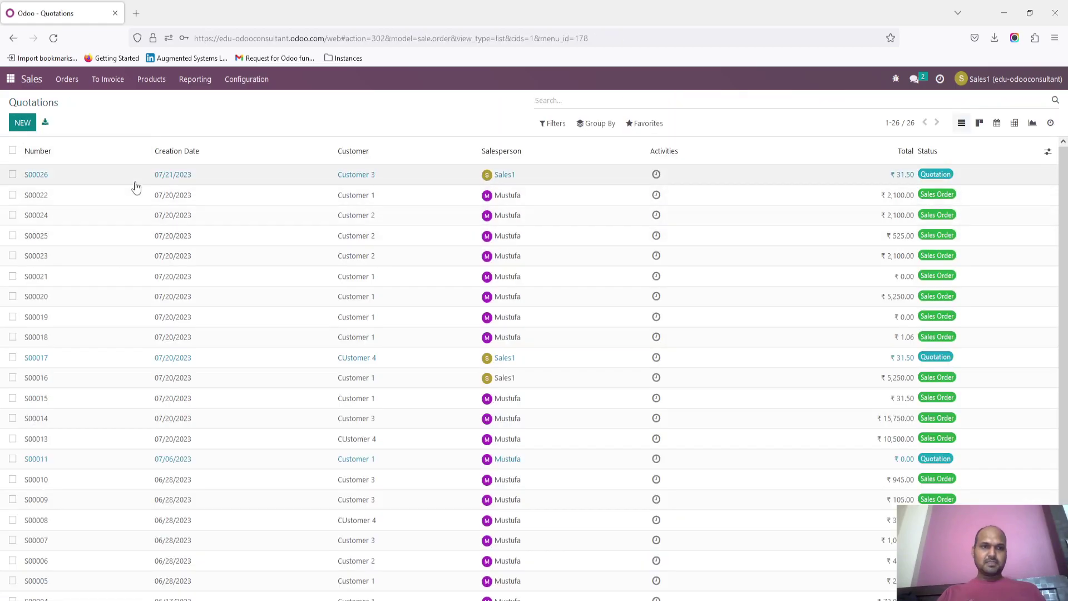
# Step: Open S00026 as Sales1, confirm it as a sales order, and return to the administrator's window
pyautogui.click(139, 179)
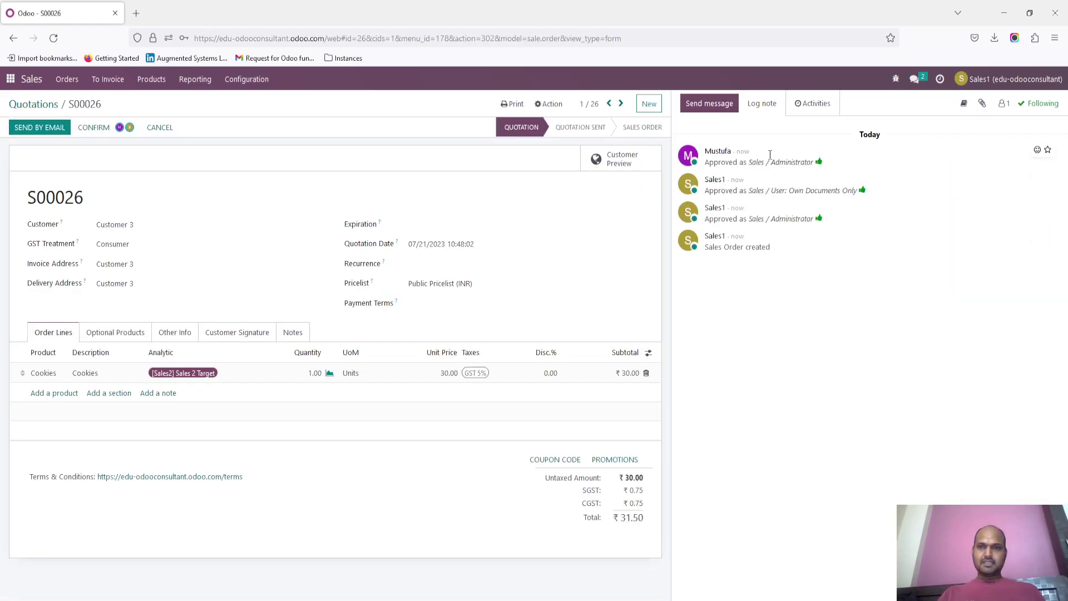
pyautogui.click(101, 129)
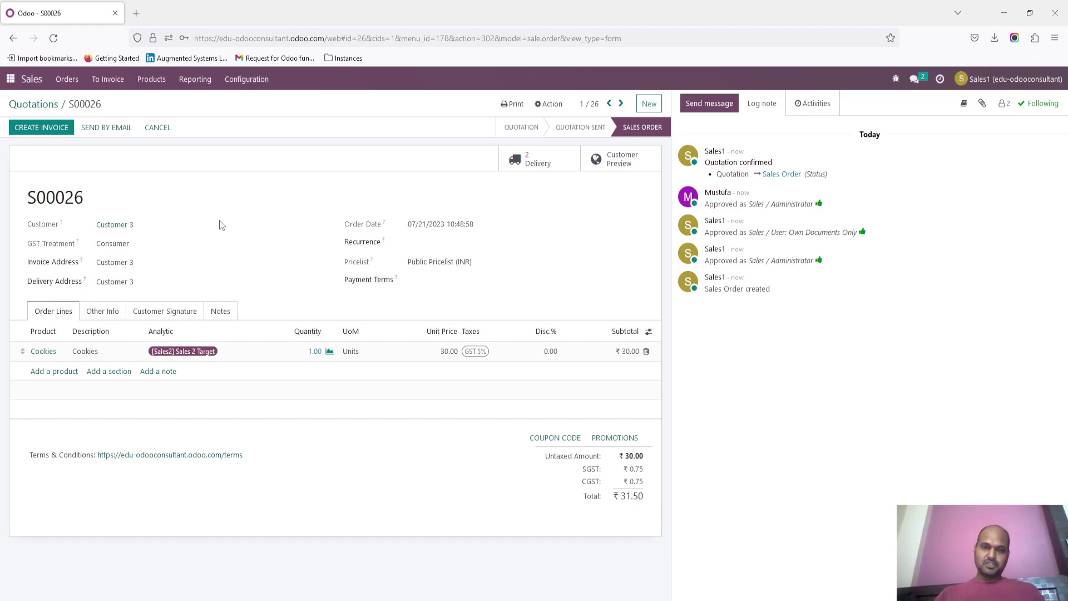
pyautogui.moveTo(256, 600)
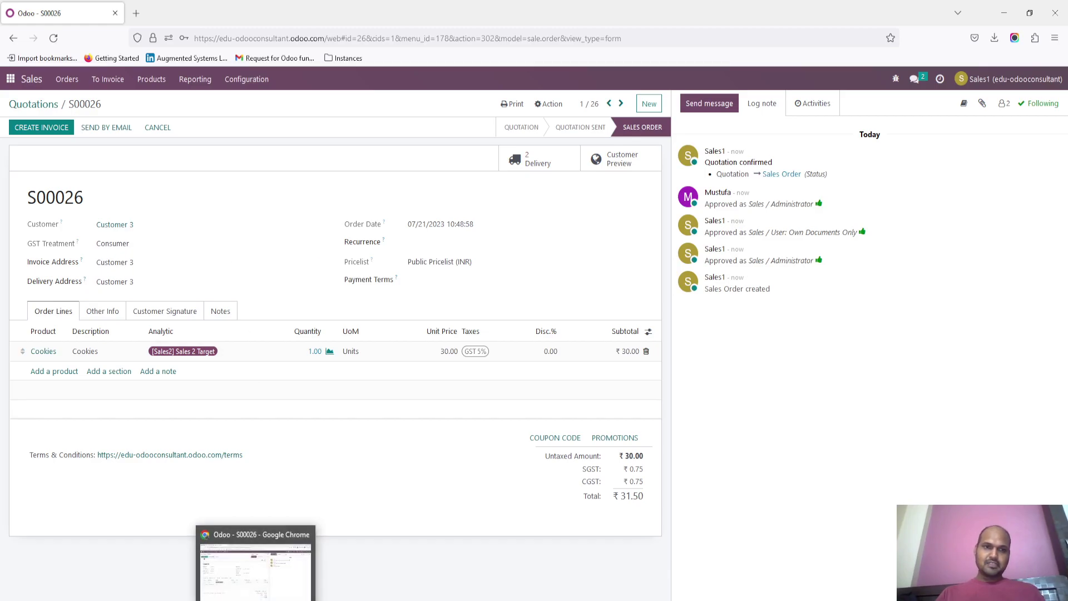
pyautogui.click(255, 564)
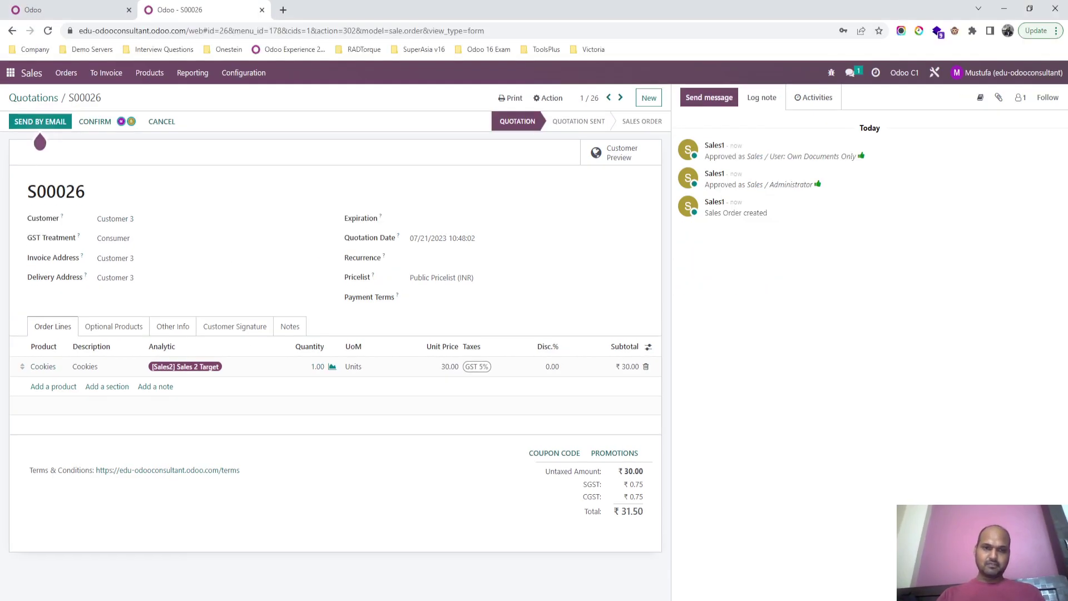